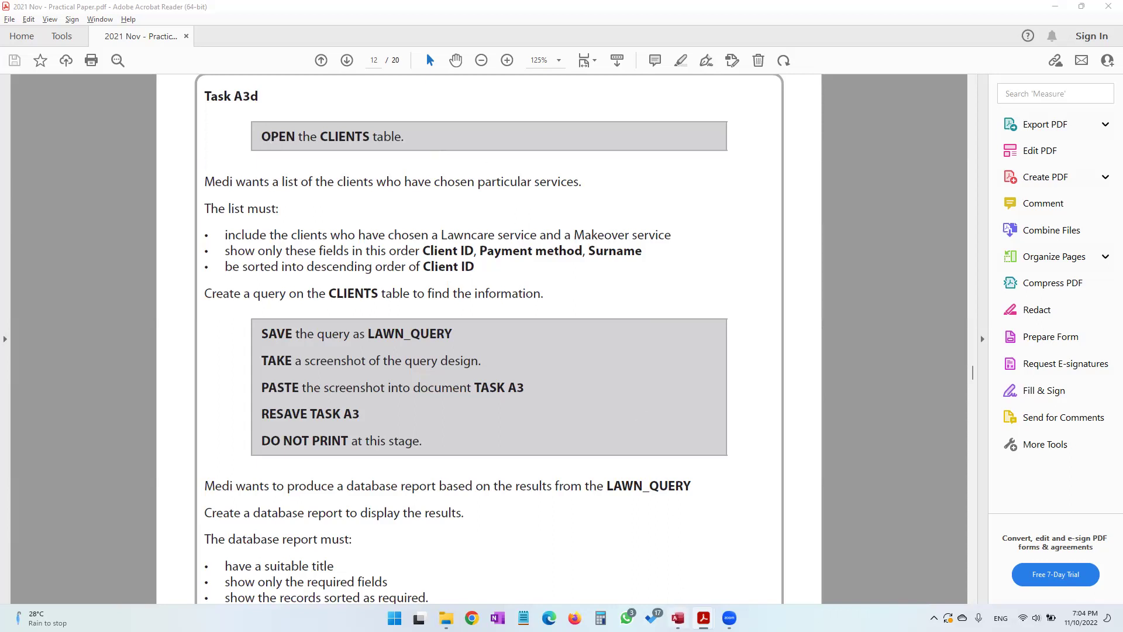
Step: Switch to Access and open the CLIENTS table
{"action": "key", "text": "alt+Tab"}
{"action": "double_click", "coordinate": [57, 156]}
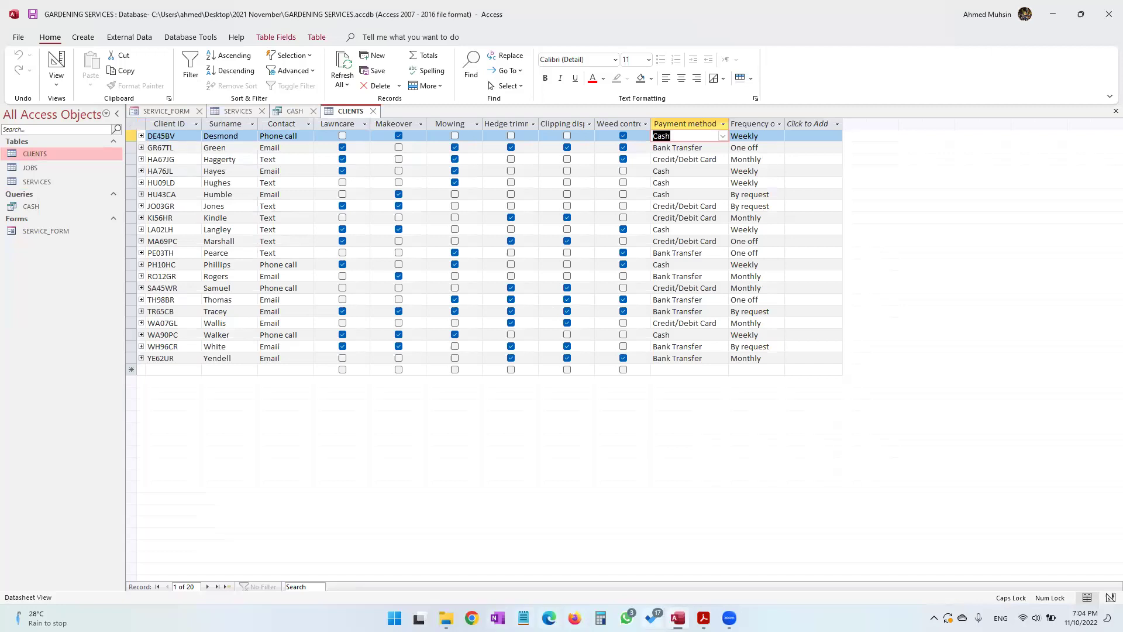
Step: Switch to the task PDF and read the Task A3d requirements for client selection, field order, sorting and source table
{"action": "key", "text": "alt+Tab"}
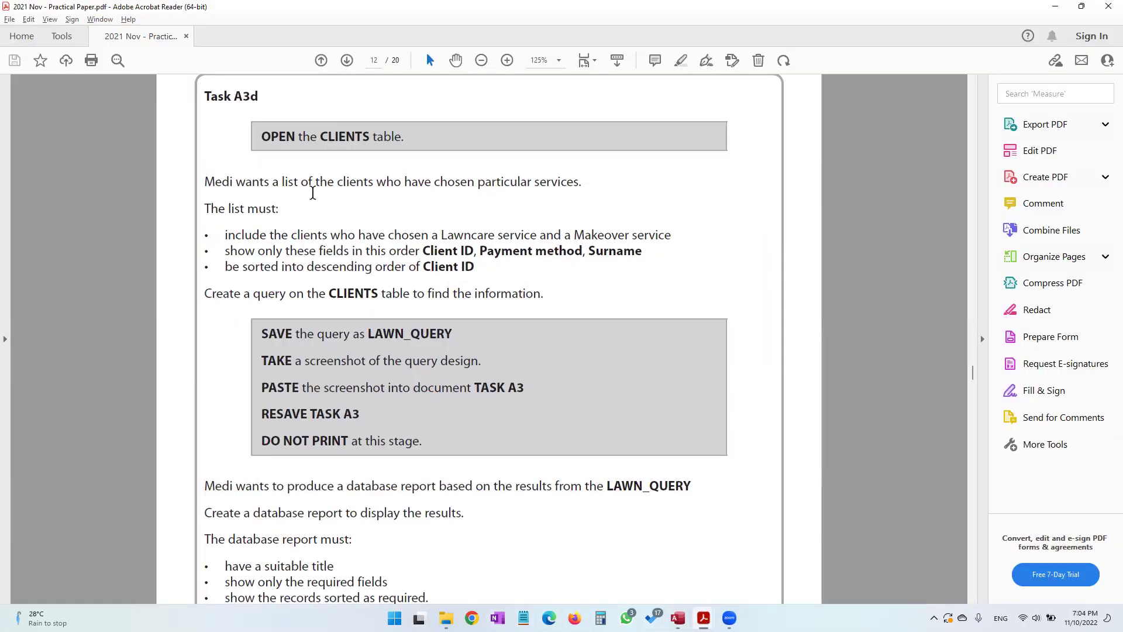
{"action": "left_click_drag", "start_coordinate": [237, 182], "coordinate": [581, 185]}
{"action": "left_click_drag", "start_coordinate": [226, 235], "coordinate": [654, 233]}
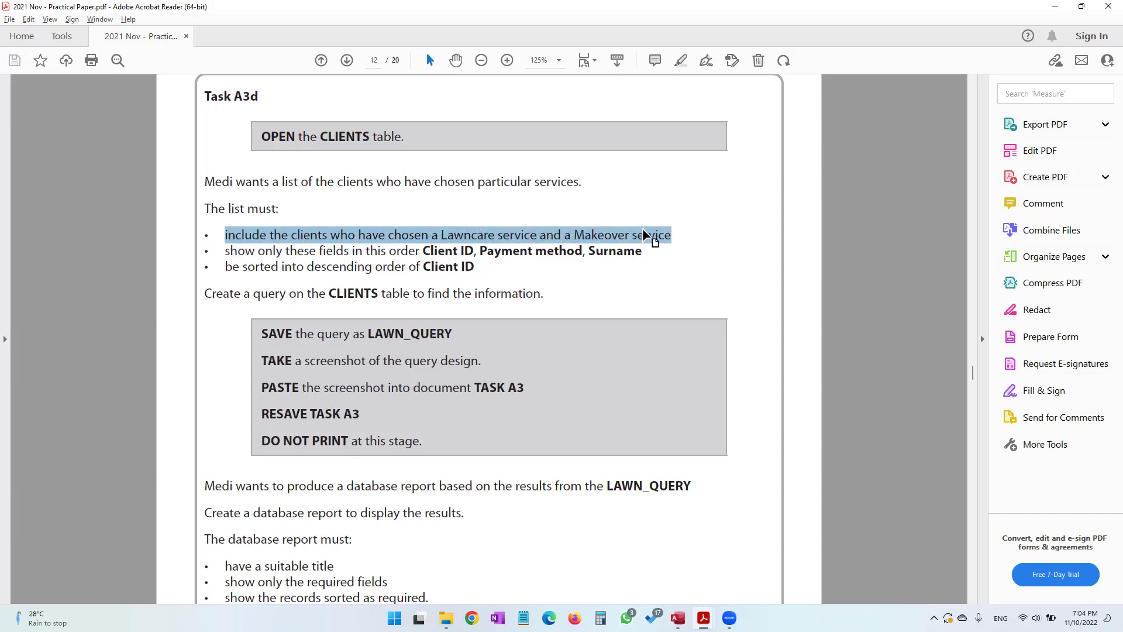
{"action": "left_click", "coordinate": [265, 250]}
{"action": "left_click_drag", "start_coordinate": [389, 234], "coordinate": [649, 230]}
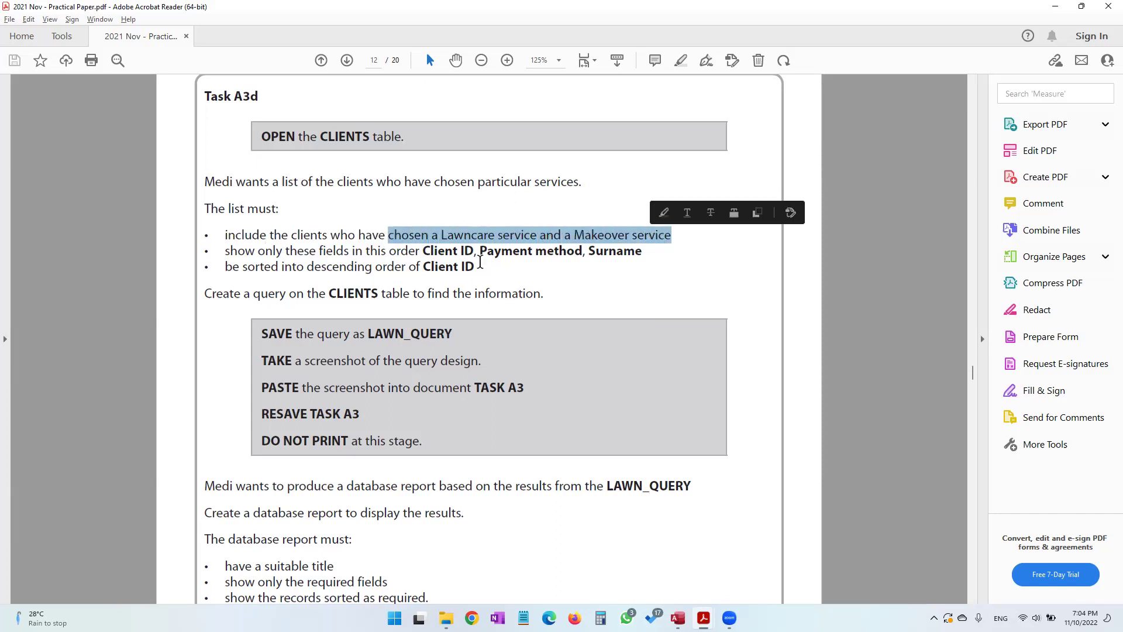
{"action": "left_click_drag", "start_coordinate": [226, 250], "coordinate": [639, 253]}
{"action": "left_click_drag", "start_coordinate": [242, 266], "coordinate": [476, 265]}
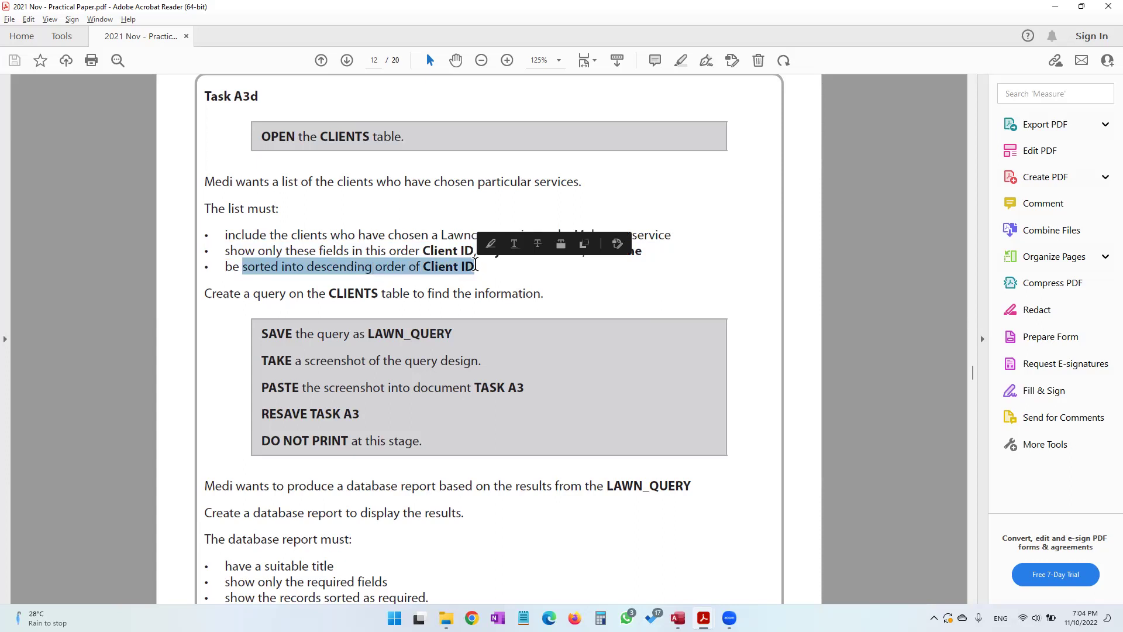
{"action": "left_click", "coordinate": [541, 286]}
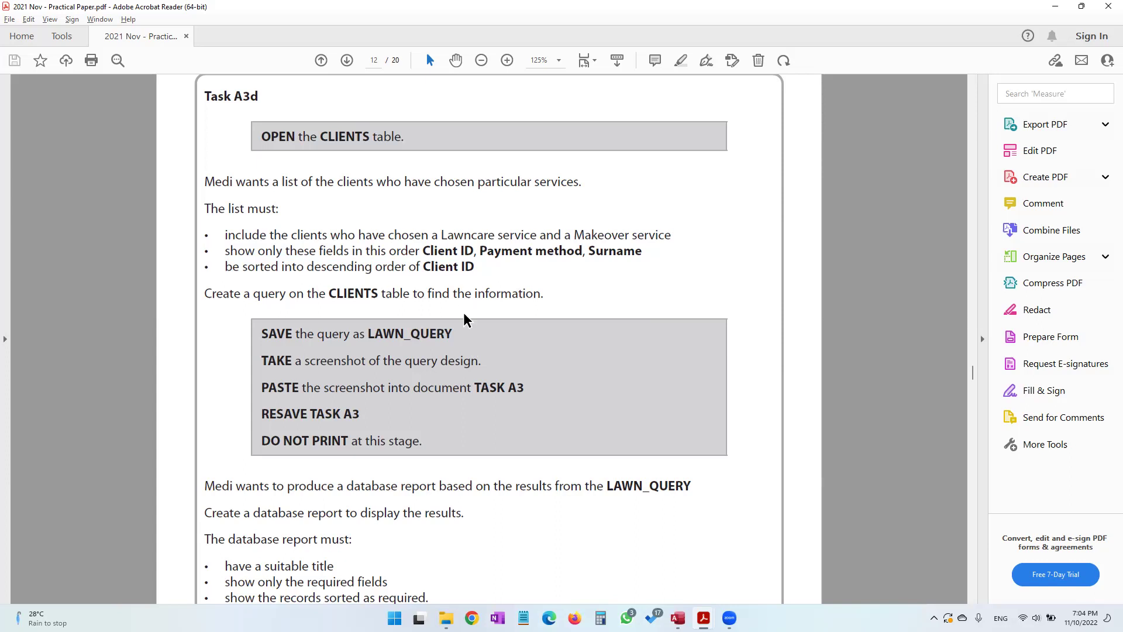
{"action": "left_click_drag", "start_coordinate": [234, 293], "coordinate": [365, 294]}
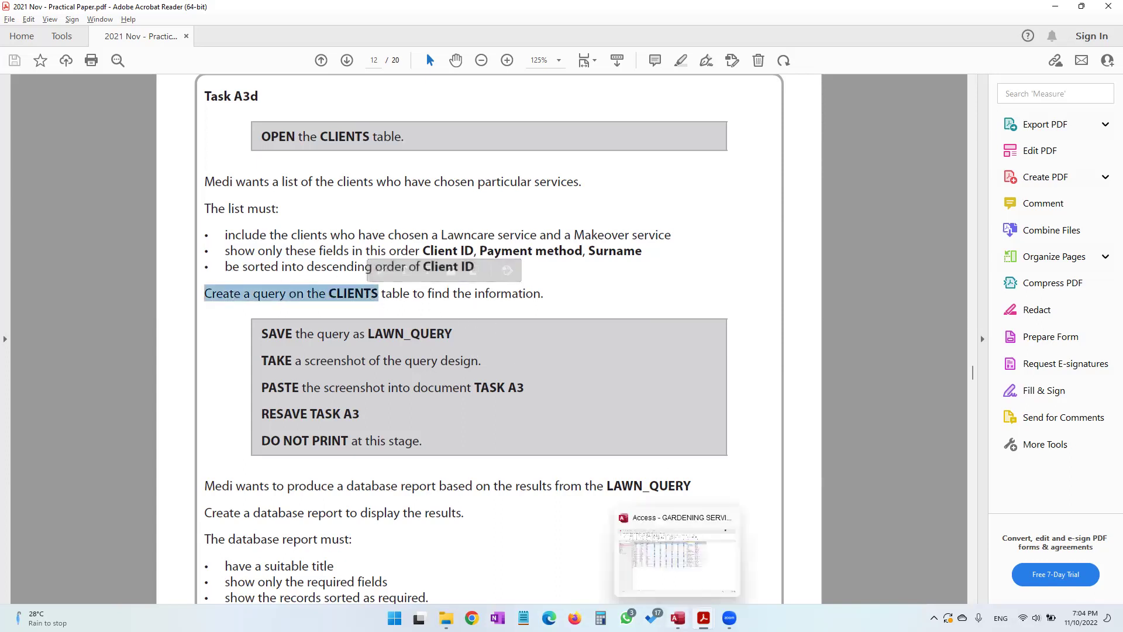
Step: In Access, create a new query in Design view with the CLIENTS table and enlarge its field list to show all fields
{"action": "left_click", "coordinate": [677, 618]}
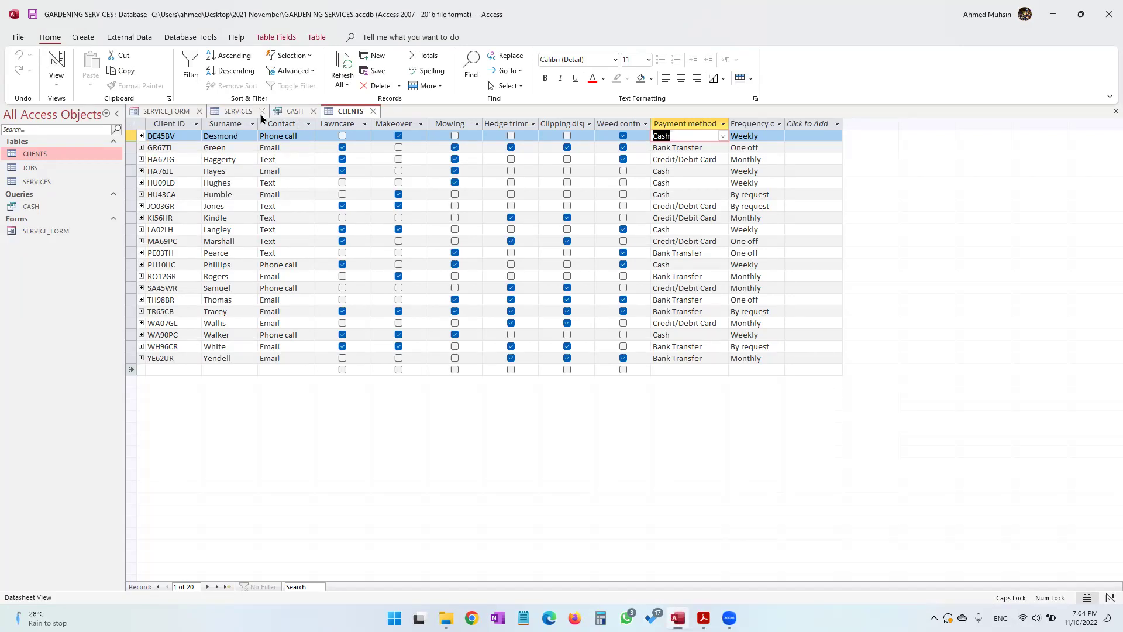
{"action": "left_click", "coordinate": [85, 39]}
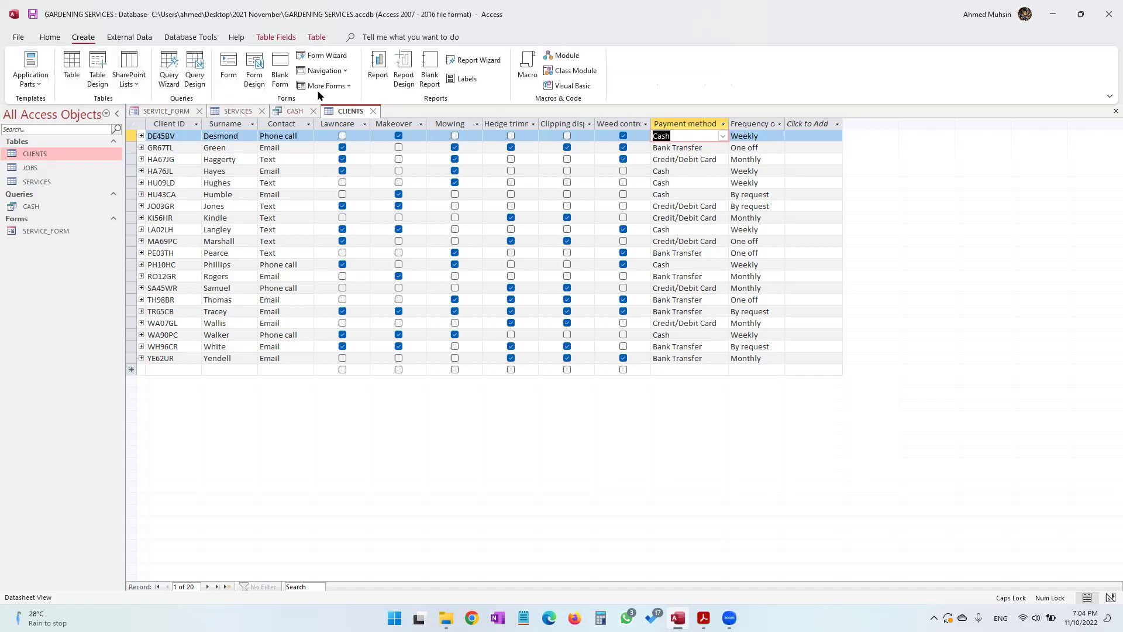
{"action": "left_click", "coordinate": [198, 75]}
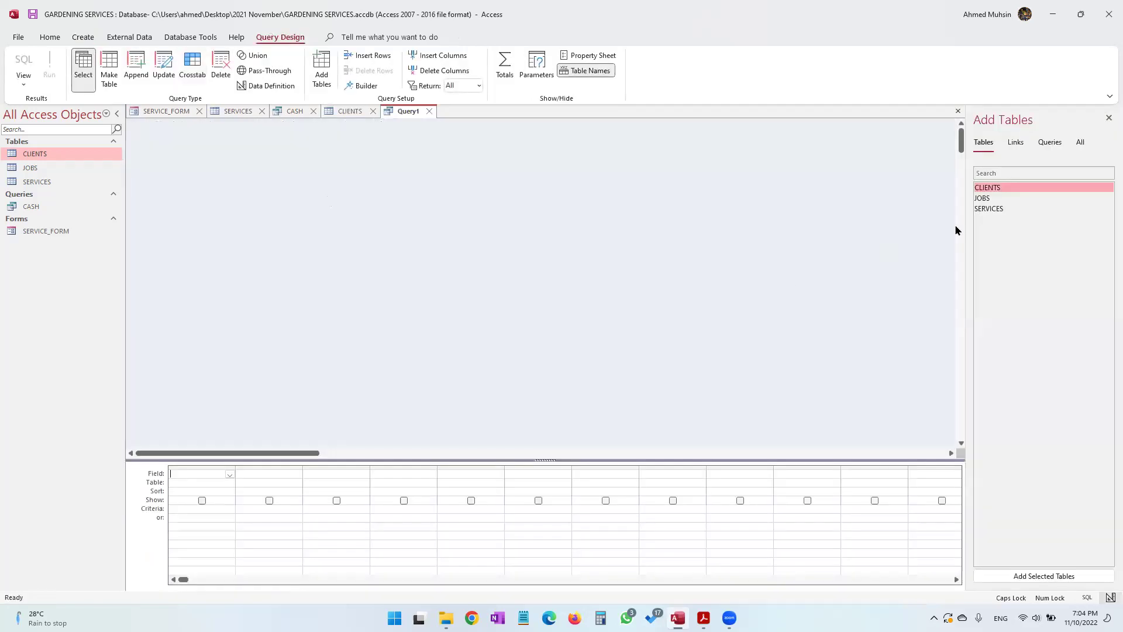
{"action": "double_click", "coordinate": [986, 188]}
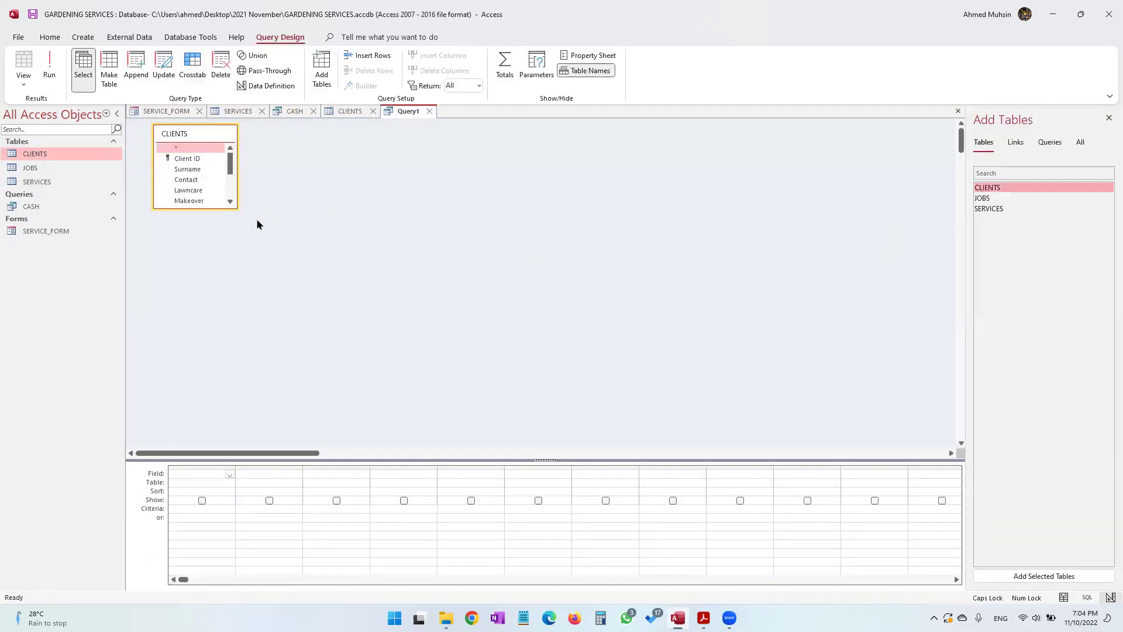
{"action": "left_click_drag", "start_coordinate": [209, 206], "coordinate": [214, 349]}
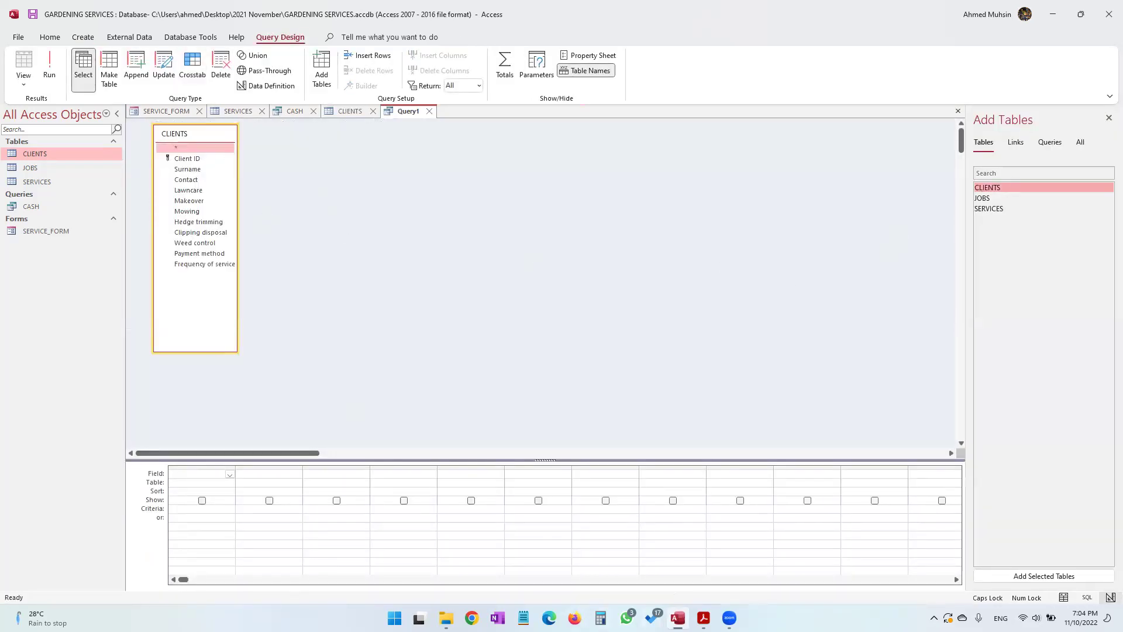
Step: Check the required field order in the task PDF and add Client ID, Payment method and Surname to the Access query
{"action": "left_click", "coordinate": [704, 618]}
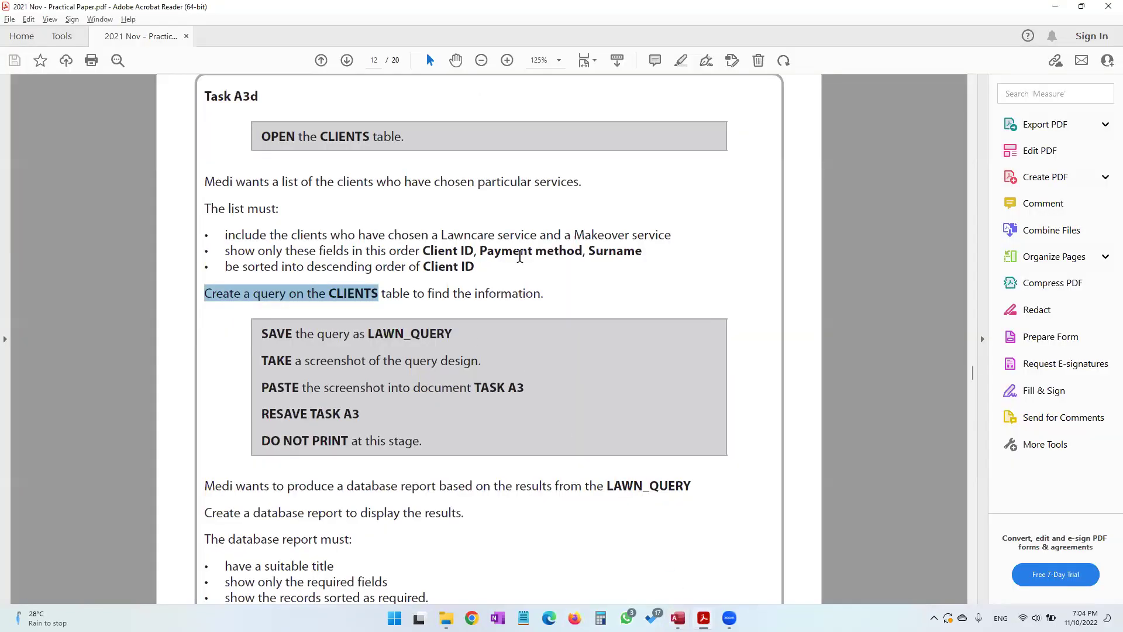
{"action": "key", "text": "alt+Tab"}
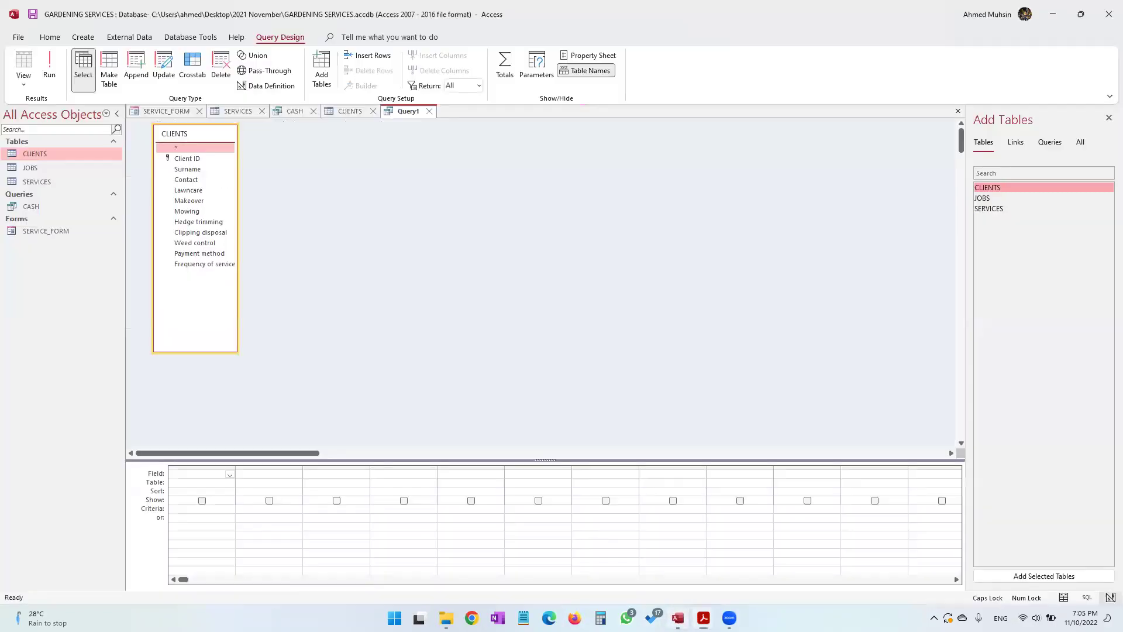
{"action": "double_click", "coordinate": [188, 158]}
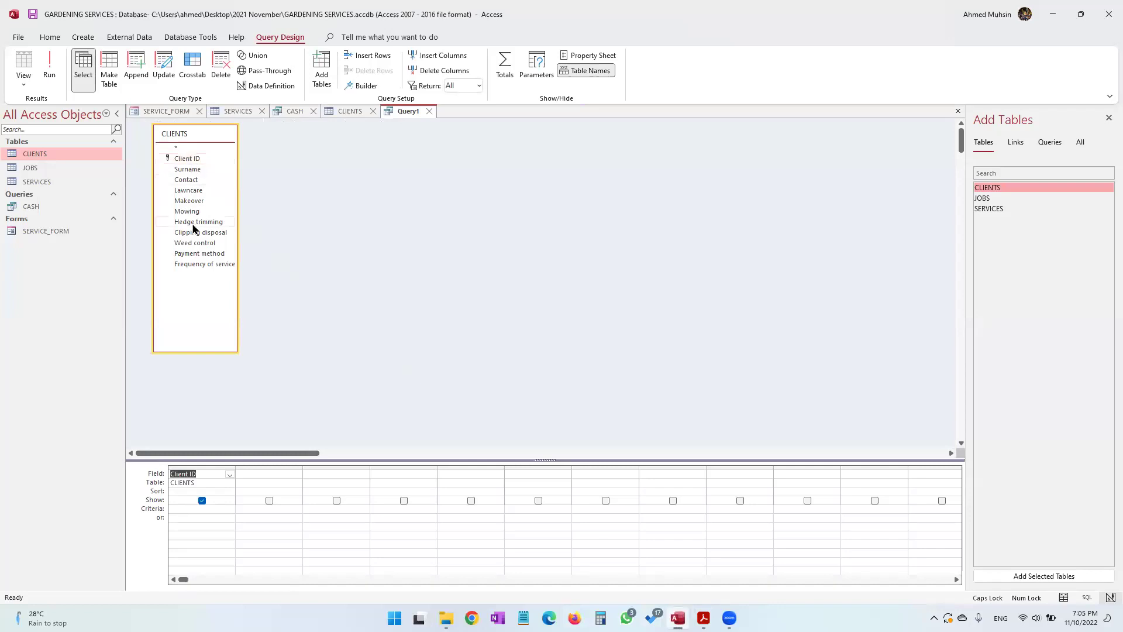
{"action": "double_click", "coordinate": [191, 255]}
{"action": "double_click", "coordinate": [189, 172]}
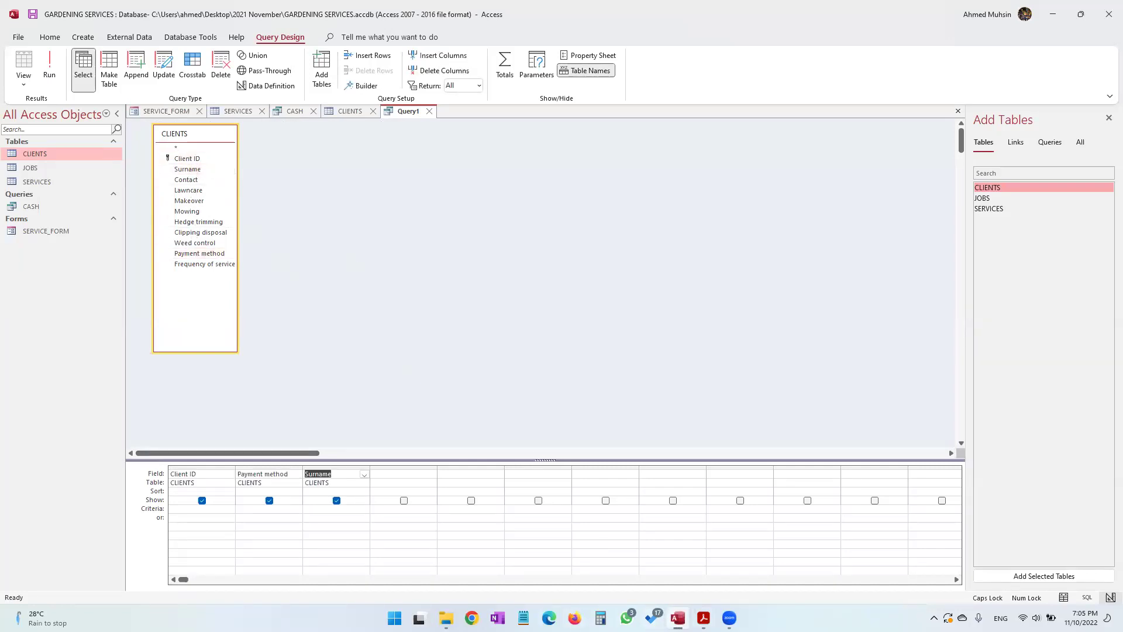
Step: Check the selection requirement in the PDF, add the Lawncare and Makeover fields to the query, and exclude both from the displayed results
{"action": "left_click", "coordinate": [703, 618]}
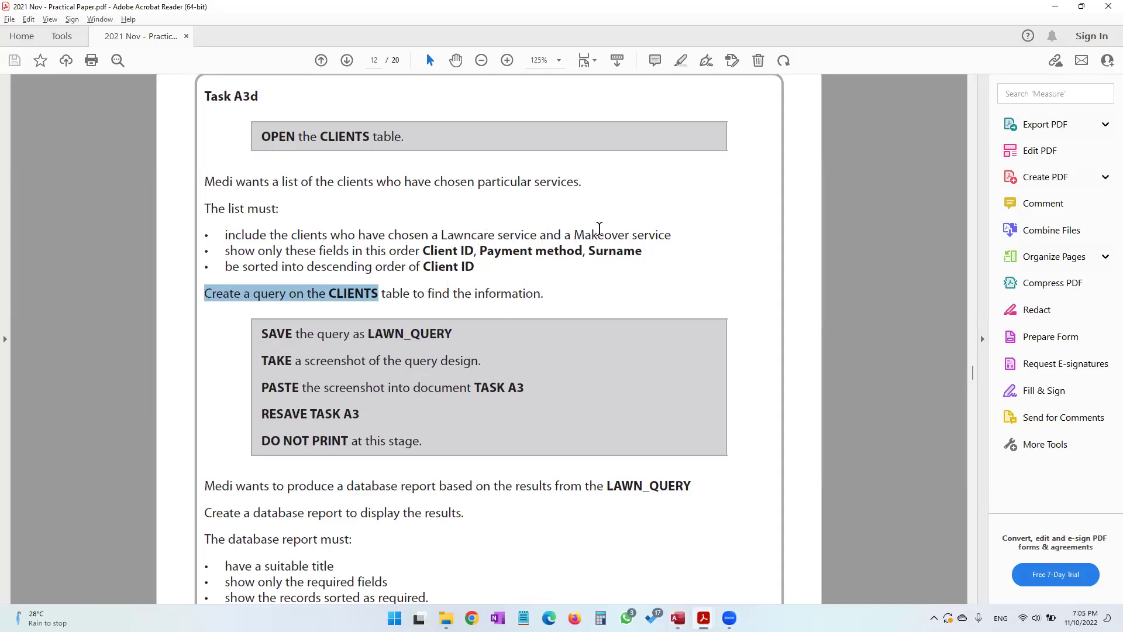
{"action": "key", "text": "alt+Tab"}
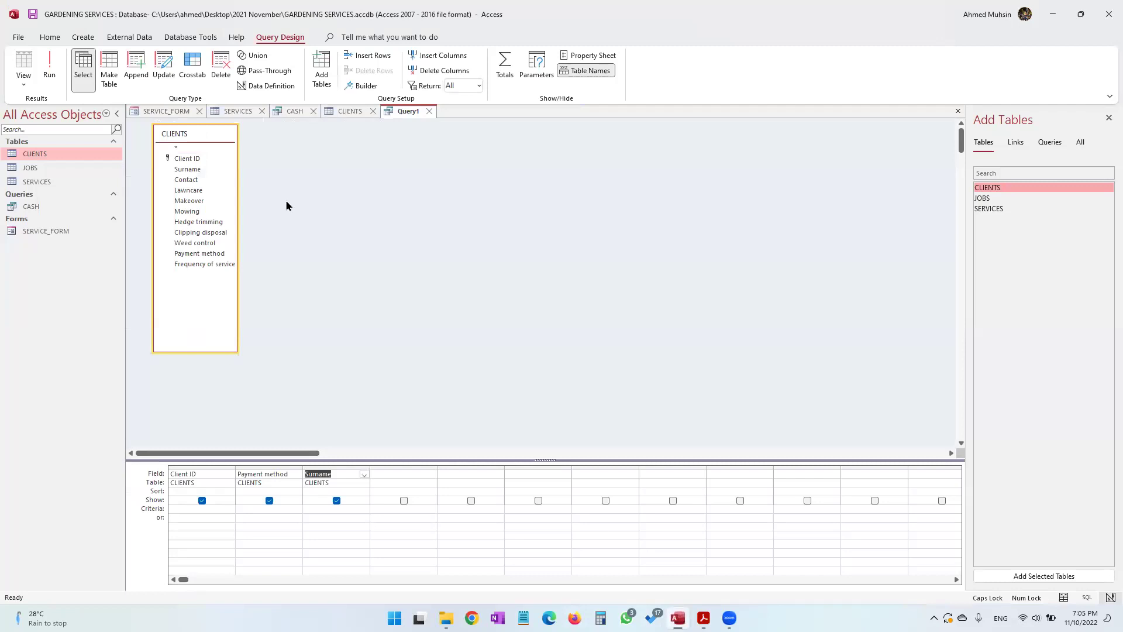
{"action": "double_click", "coordinate": [192, 192]}
{"action": "double_click", "coordinate": [190, 201]}
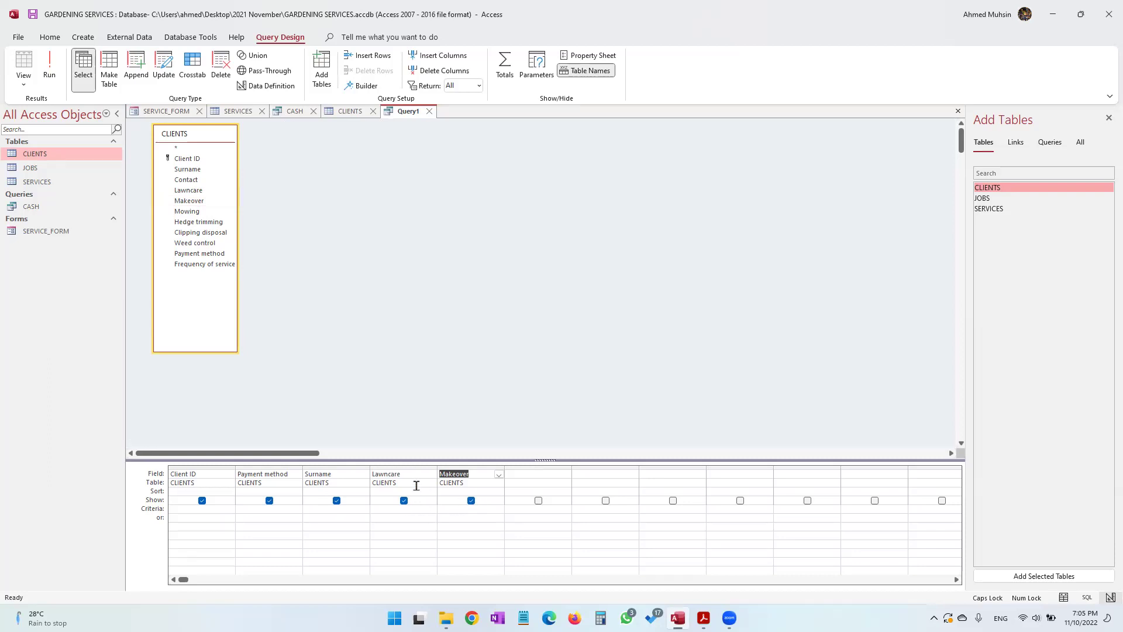
{"action": "left_click", "coordinate": [403, 501]}
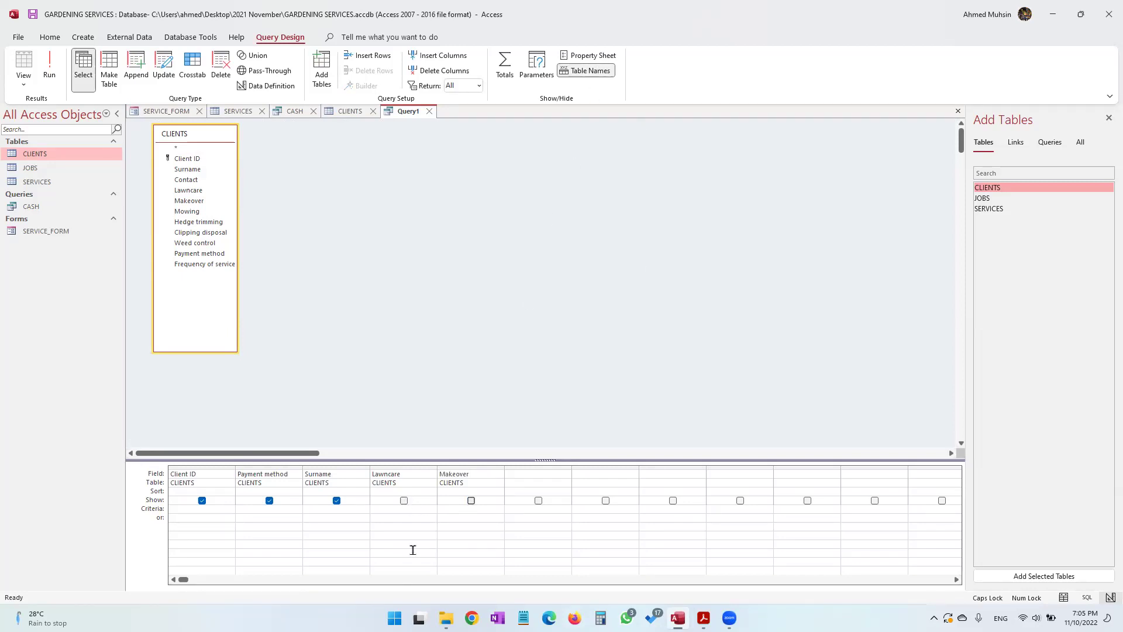
Step: Set the criteria of both the Lawncare and Makeover fields to Yes
{"action": "left_click", "coordinate": [411, 510]}
{"action": "type", "text": "yES"}
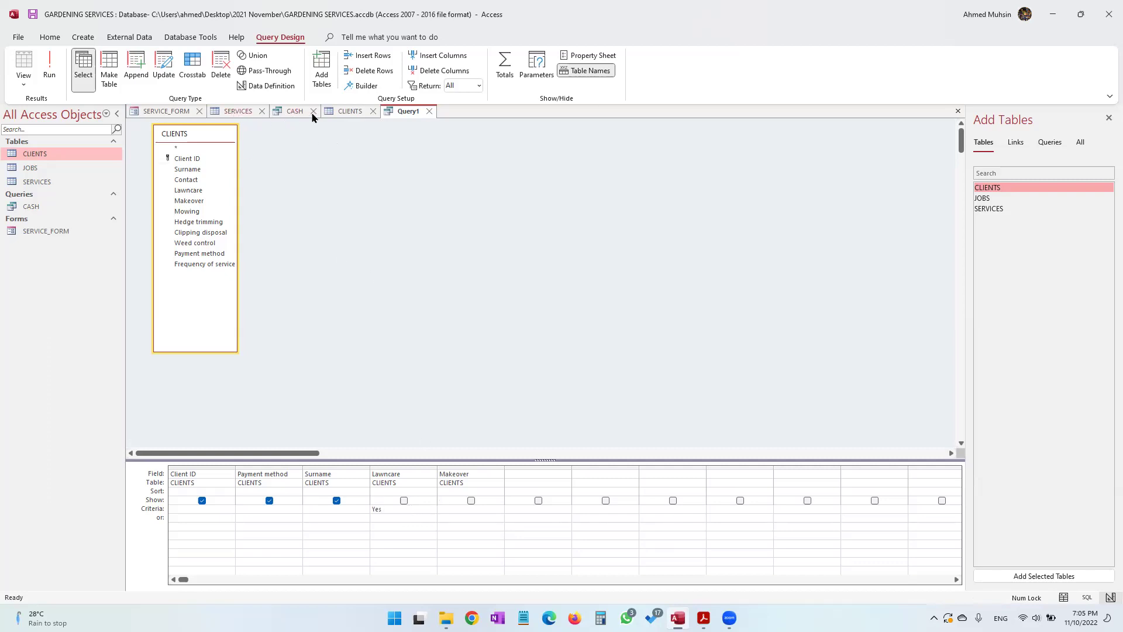
{"action": "left_click", "coordinate": [344, 114]}
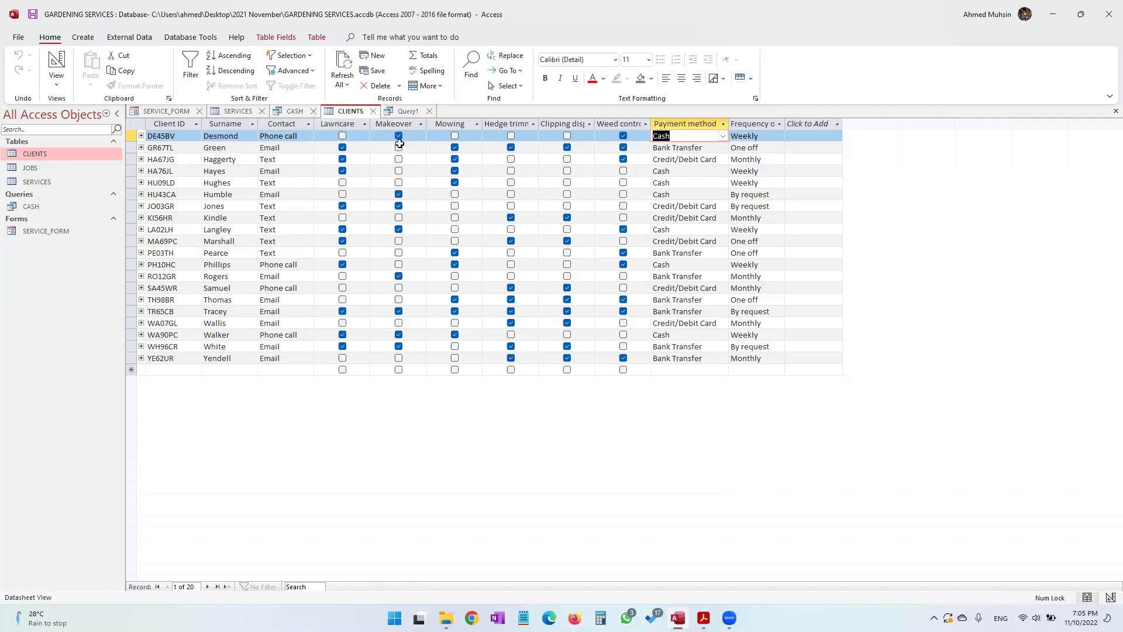
{"action": "left_click", "coordinate": [405, 111]}
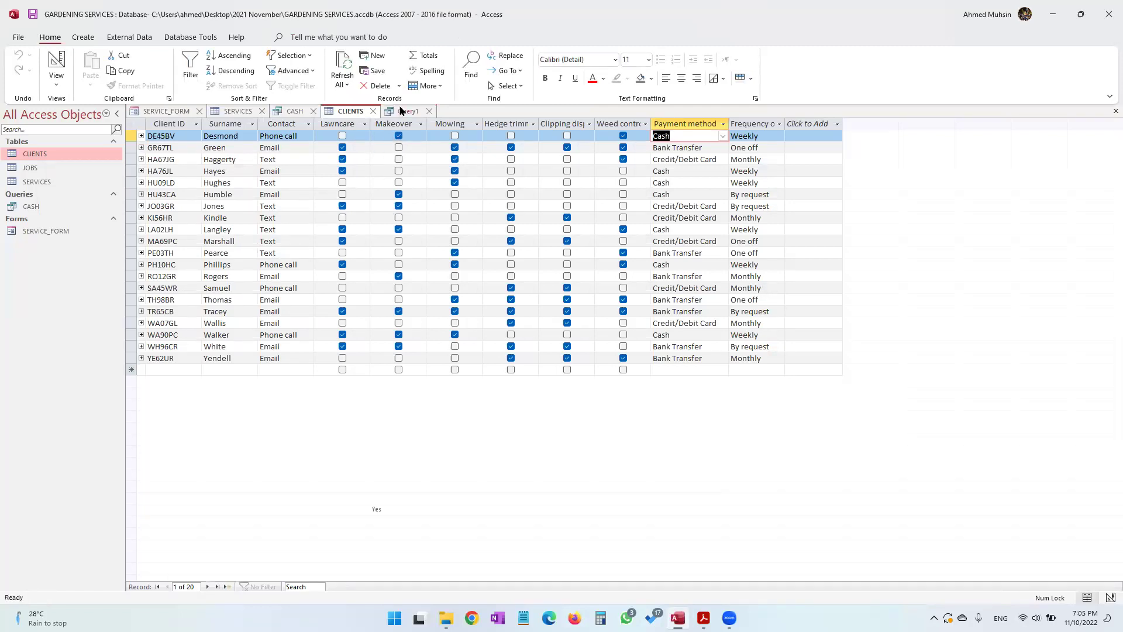
{"action": "left_click", "coordinate": [449, 506]}
{"action": "type", "text": "Yes"}
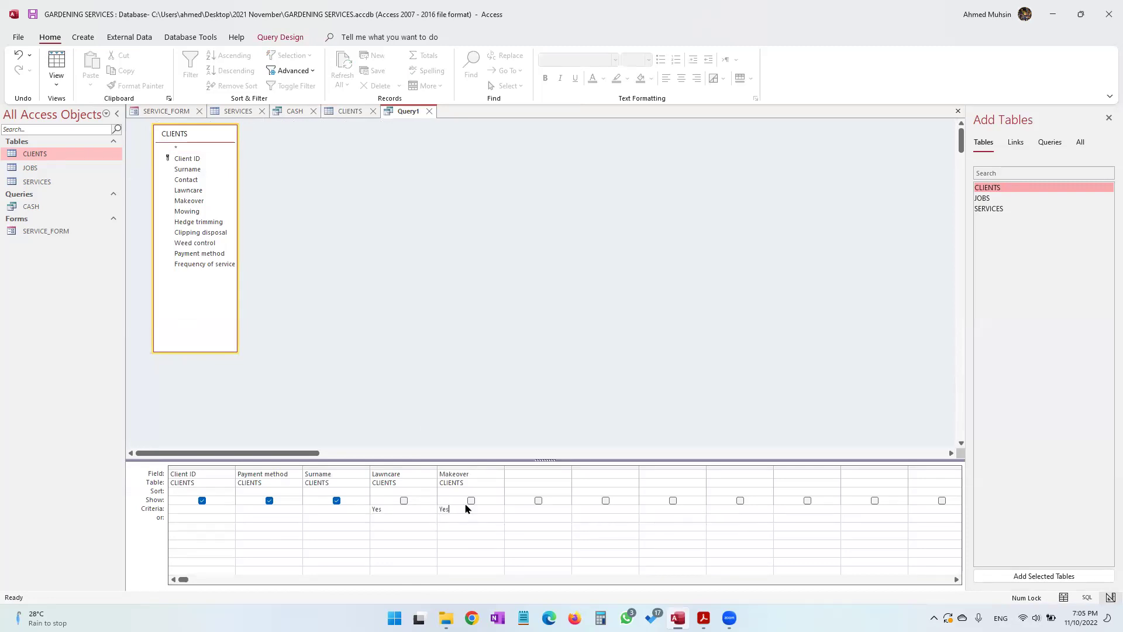
Step: Check the sort requirement in the task PDF and set the query's Client ID field to sort Descending
{"action": "left_click", "coordinate": [703, 618]}
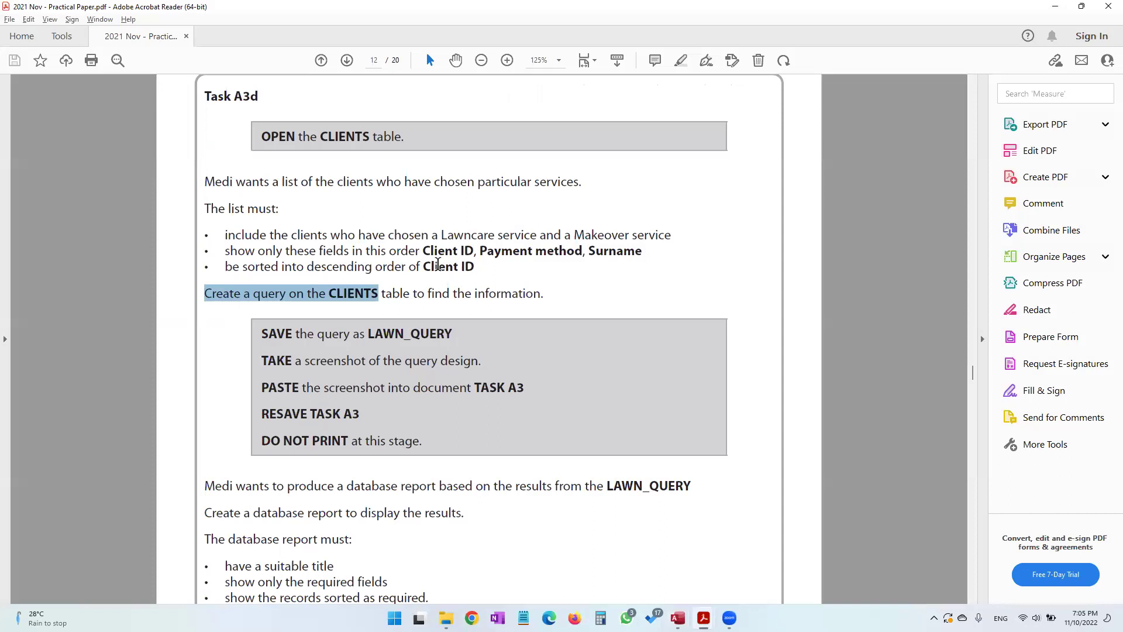
{"action": "left_click_drag", "start_coordinate": [243, 267], "coordinate": [475, 268]}
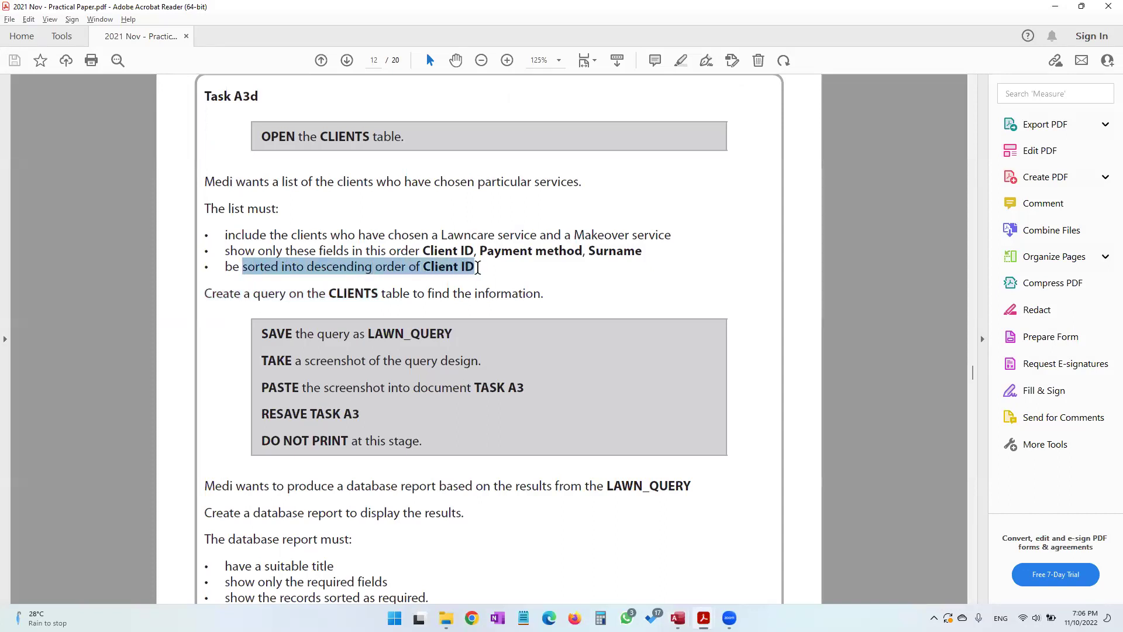
{"action": "left_click", "coordinate": [1055, 7]}
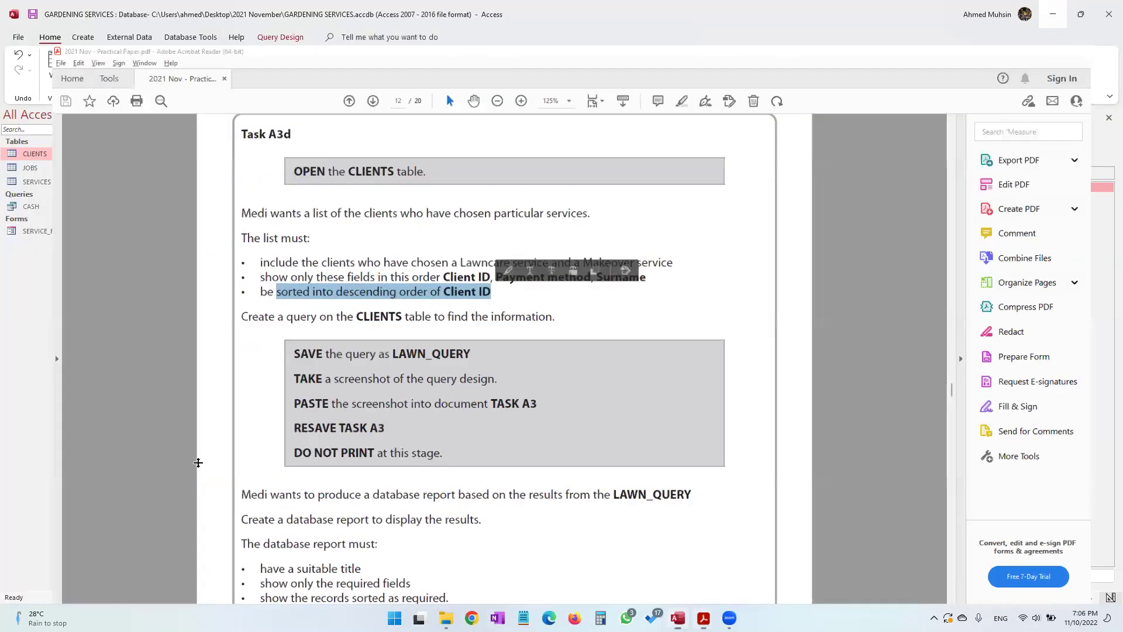
{"action": "left_click", "coordinate": [220, 491]}
{"action": "left_click", "coordinate": [229, 493]}
{"action": "left_click", "coordinate": [227, 507]}
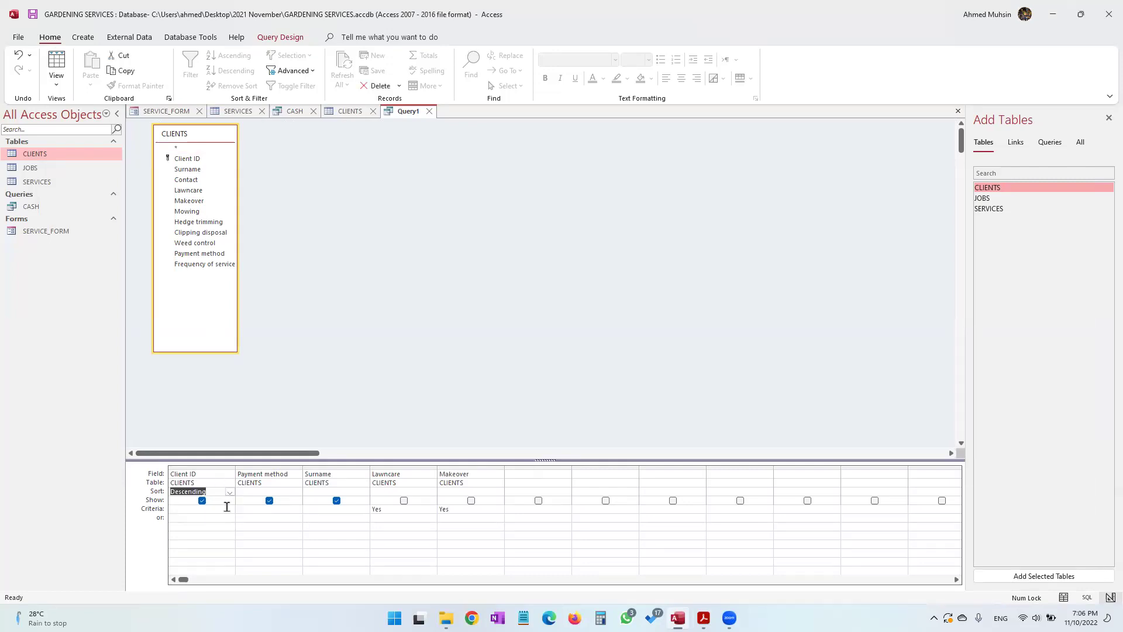
Step: Display the query's results in Datasheet view and compare them with the Lawncare and Makeover requirement in the task PDF
{"action": "left_click", "coordinate": [296, 39]}
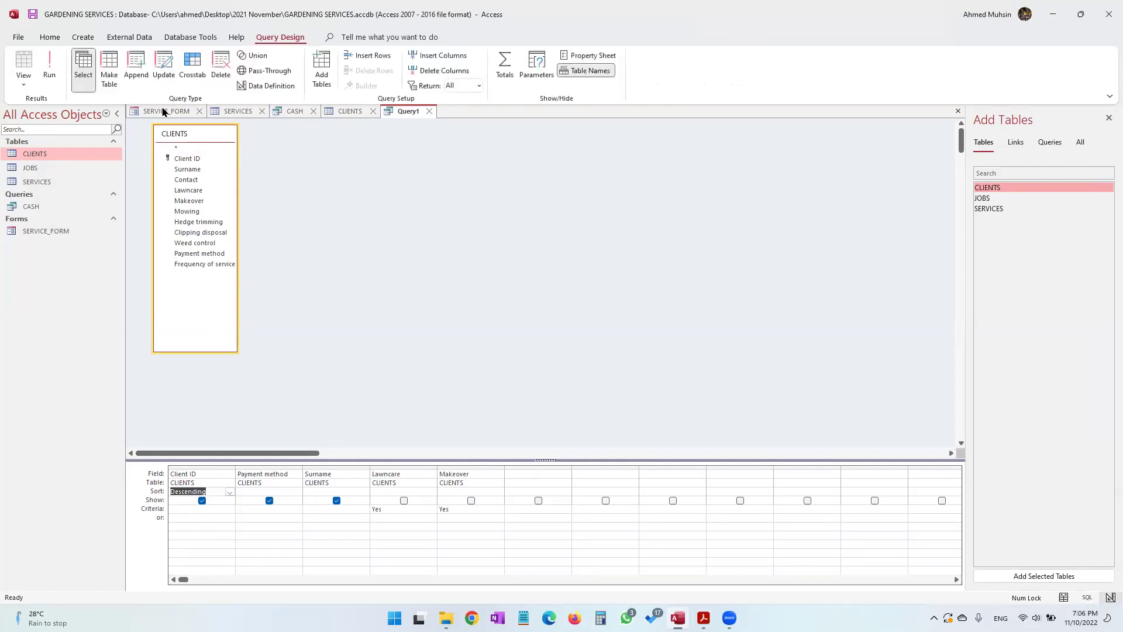
{"action": "left_click", "coordinate": [56, 85]}
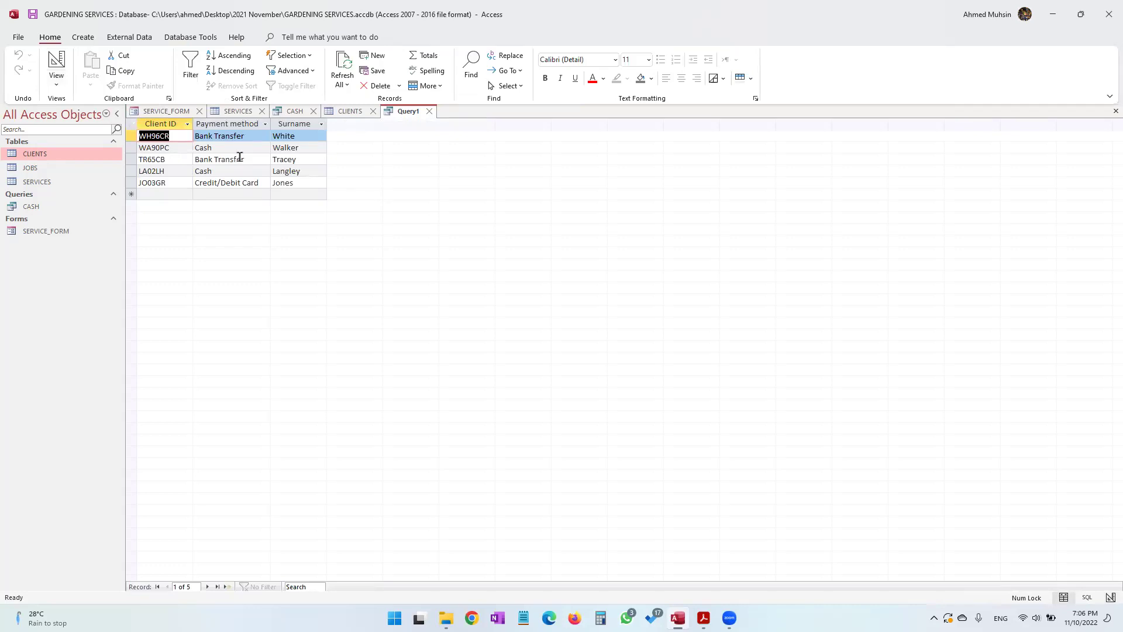
{"action": "left_click", "coordinate": [703, 618]}
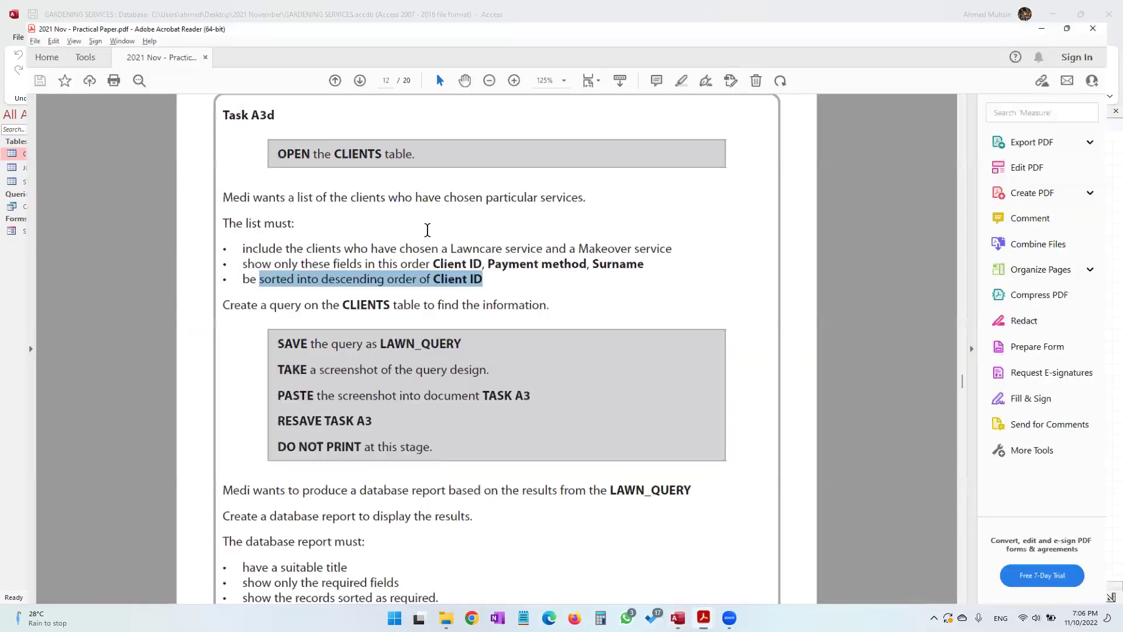
{"action": "left_click_drag", "start_coordinate": [441, 235], "coordinate": [464, 236]}
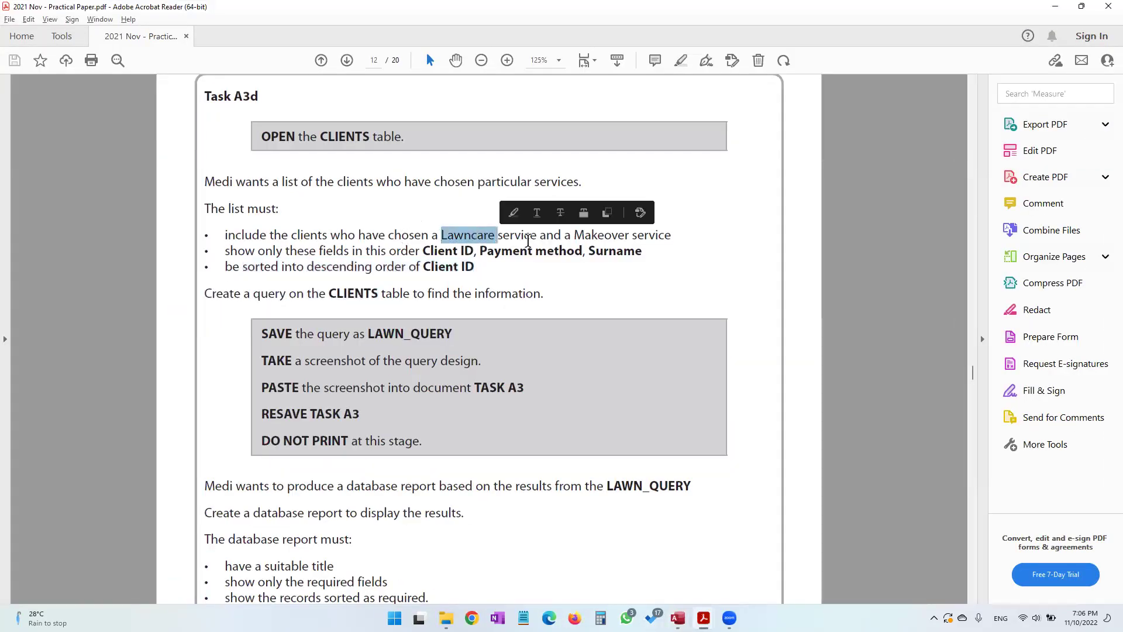
{"action": "left_click_drag", "start_coordinate": [576, 235], "coordinate": [664, 242]}
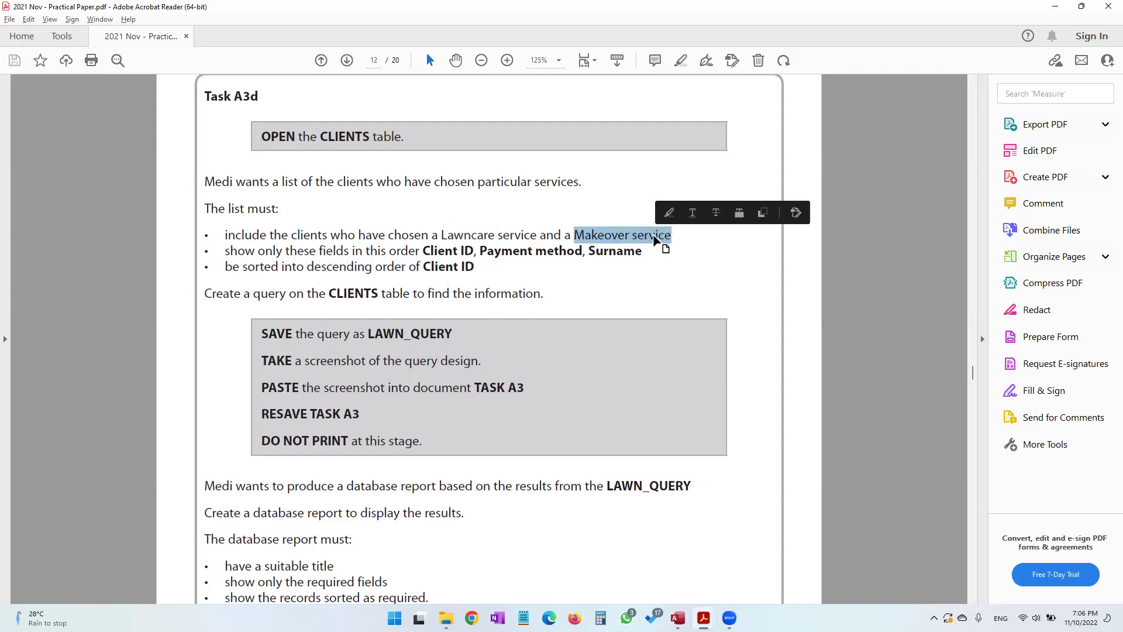
Step: Check the required query name in the task PDF and save the query as LAWN_QUERY
{"action": "left_click_drag", "start_coordinate": [374, 334], "coordinate": [453, 334]}
{"action": "key", "text": "alt+Tab"}
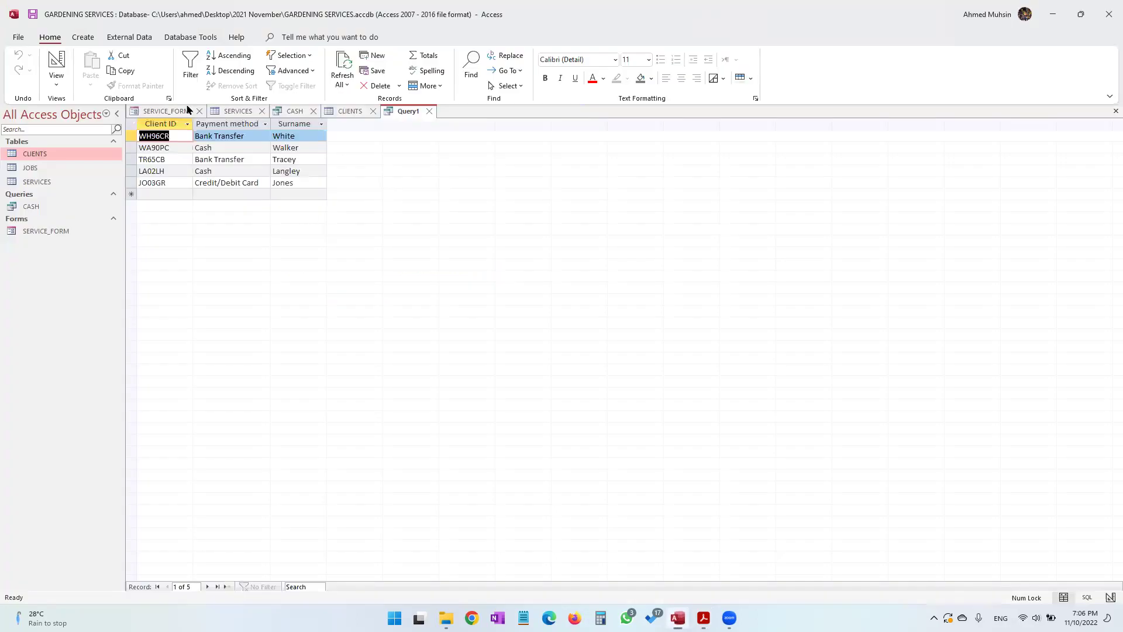
{"action": "left_click", "coordinate": [31, 15]}
{"action": "key", "text": "Caps_Lock"}
{"action": "type", "text": "LAWN_QUERY"}
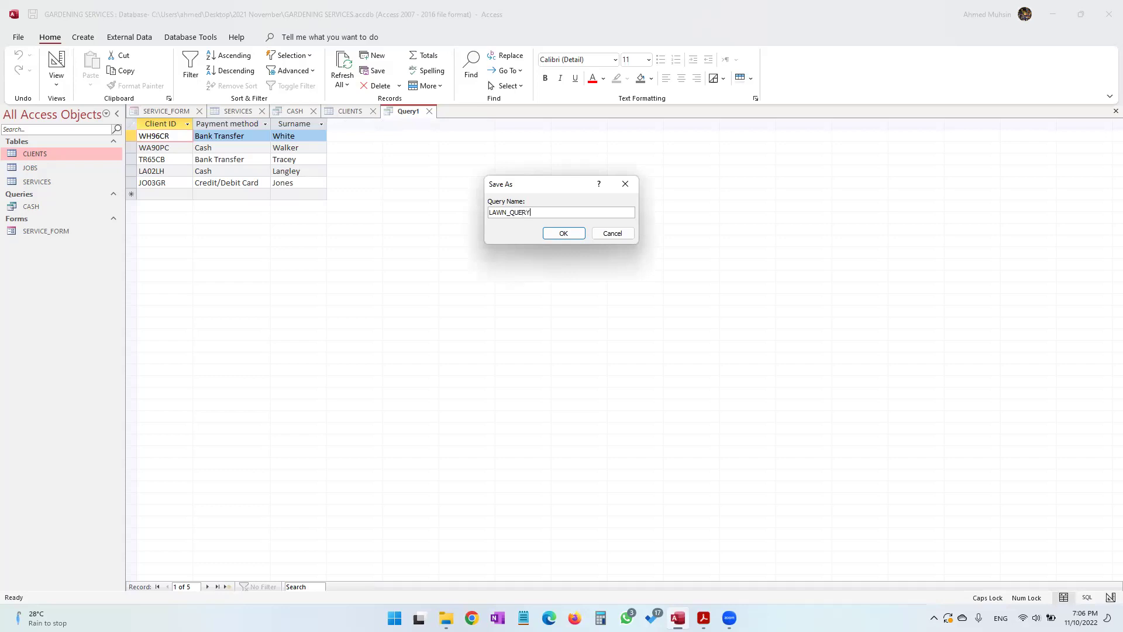
{"action": "key", "text": "Return"}
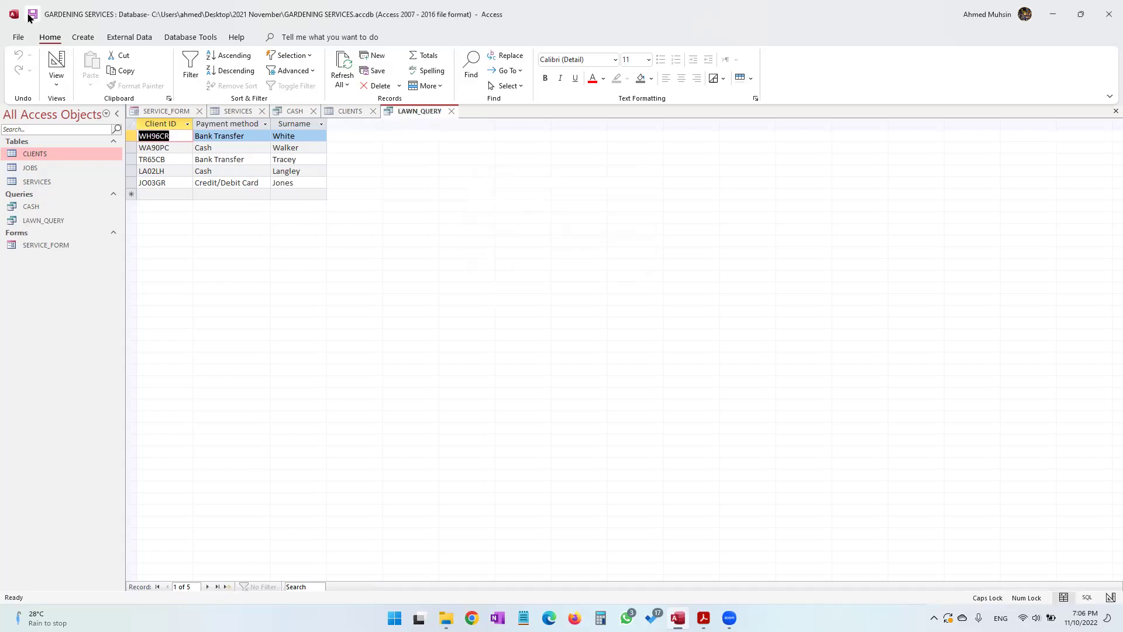
Step: Check the screenshot requirement in the task PDF and display LAWN_QUERY in Design view for the capture
{"action": "key", "text": "alt+Tab"}
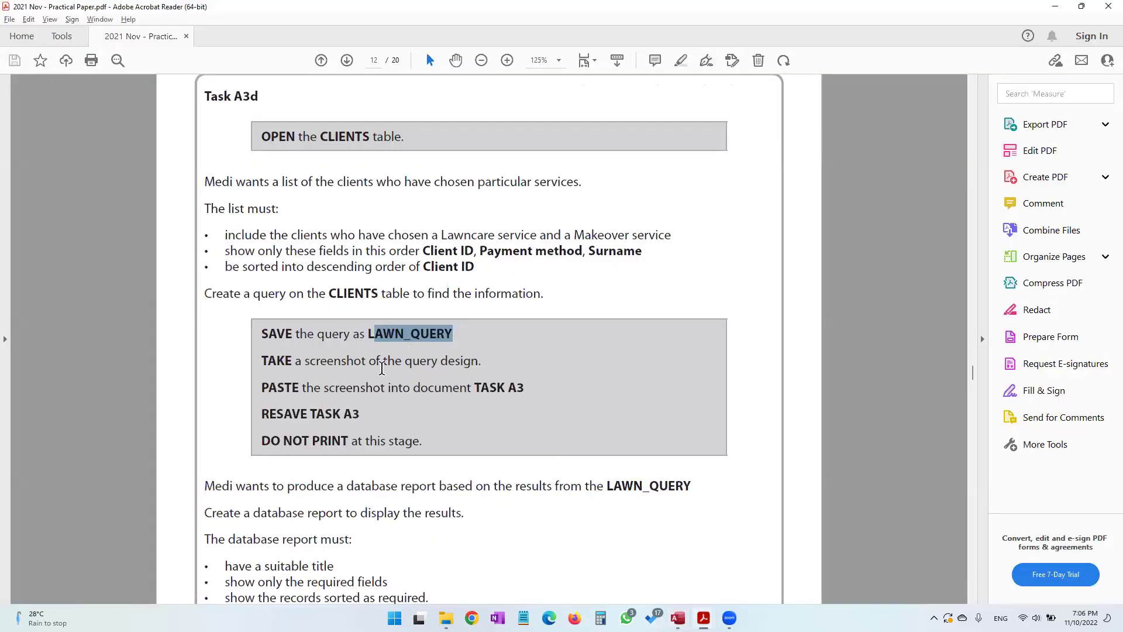
{"action": "scroll", "coordinate": [348, 473], "scroll_direction": "down", "scroll_amount": 2}
{"action": "left_click", "coordinate": [268, 447]}
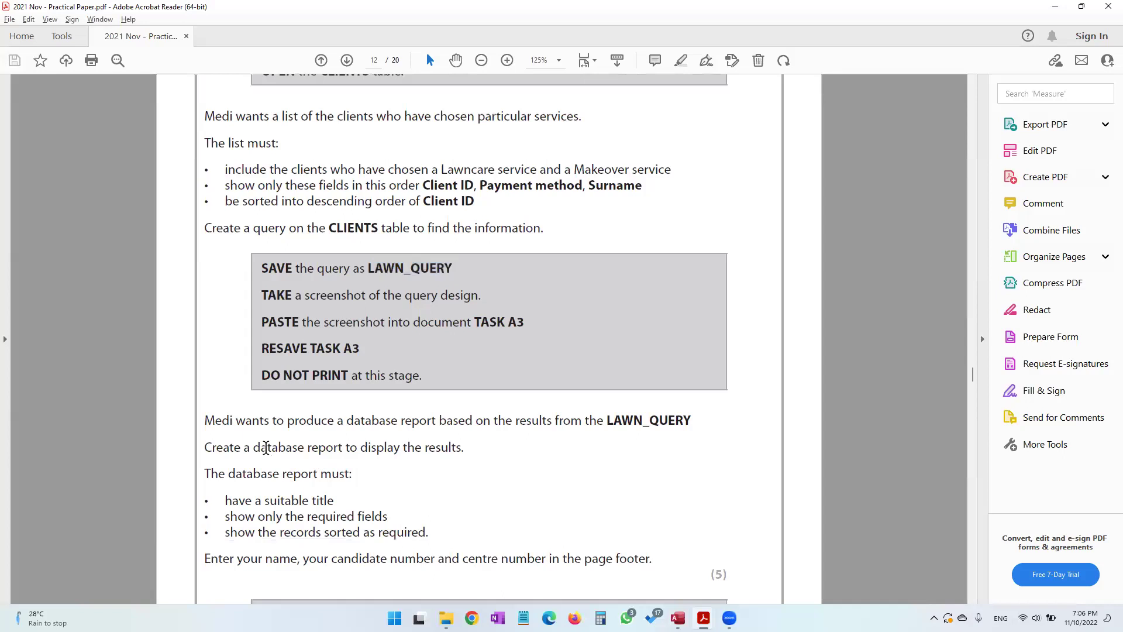
{"action": "left_click_drag", "start_coordinate": [262, 296], "coordinate": [479, 297]}
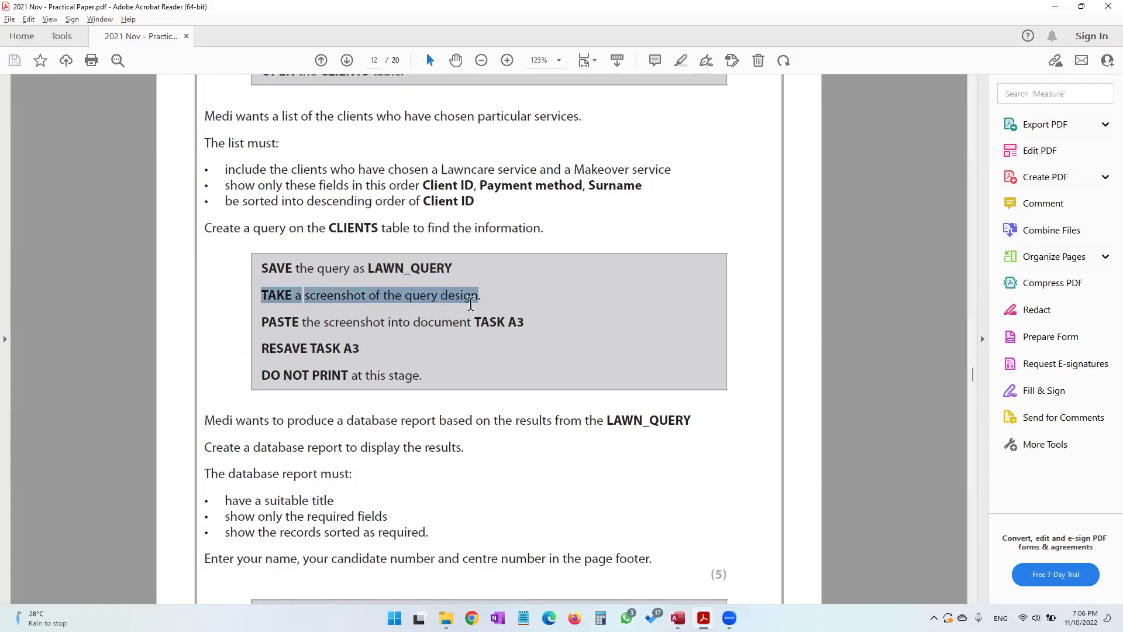
{"action": "key", "text": "alt+Tab"}
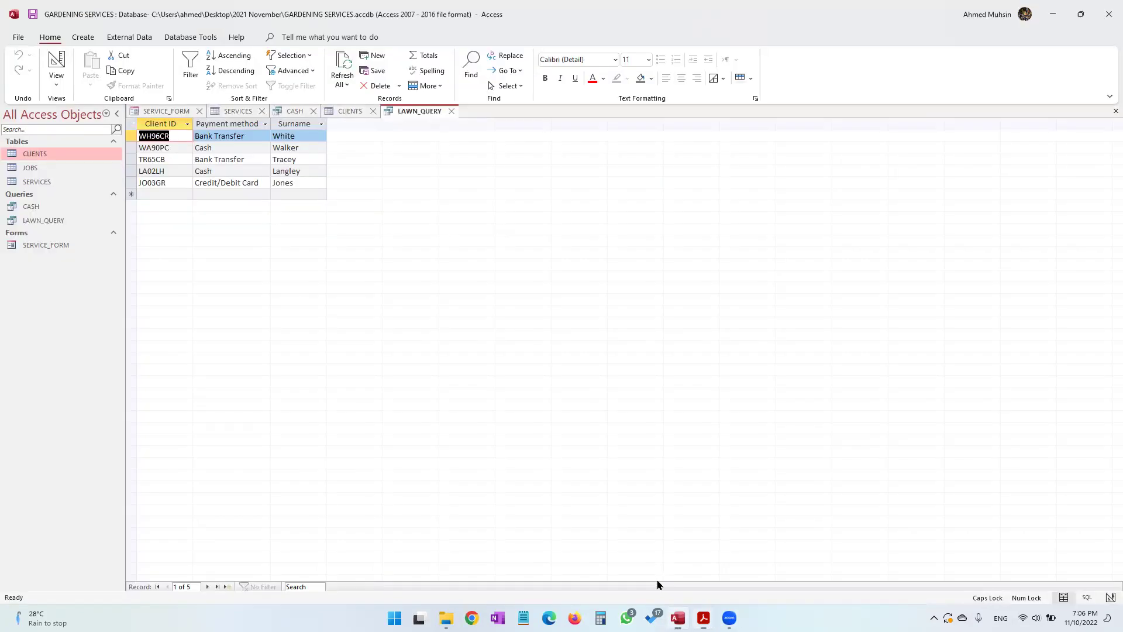
{"action": "left_click", "coordinate": [54, 85]}
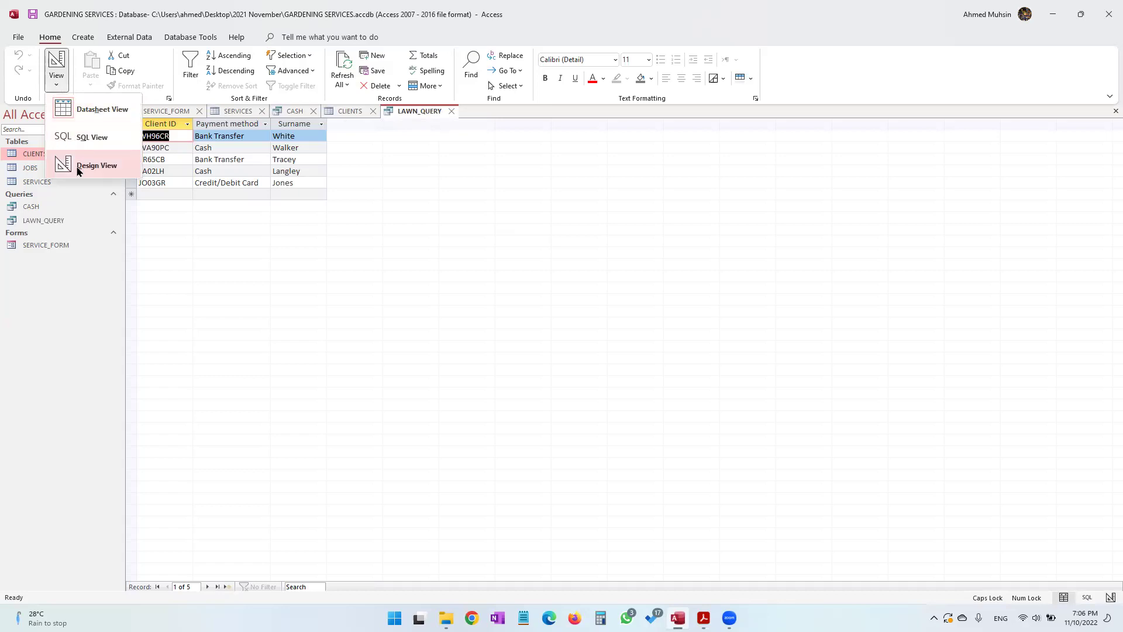
{"action": "left_click", "coordinate": [78, 168]}
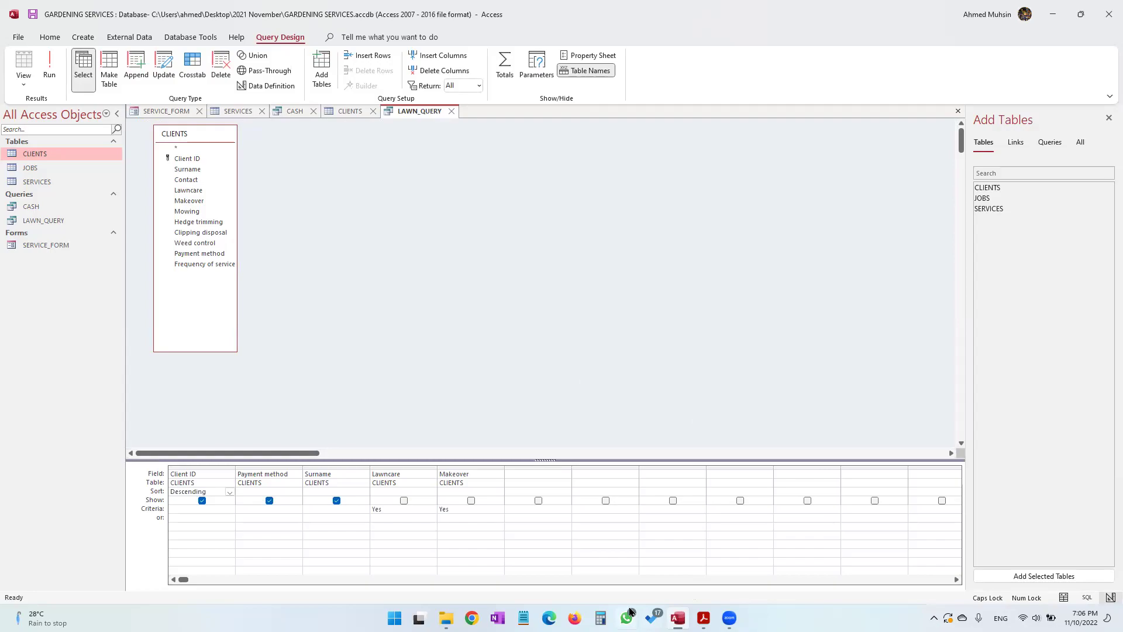
Step: Open the TASK A3 document from the 2021 November folder and paste the query design screenshot at its end
{"action": "key", "text": "alt+Tab"}
{"action": "key", "text": "alt+Tab"}
{"action": "key", "text": "alt+Tab"}
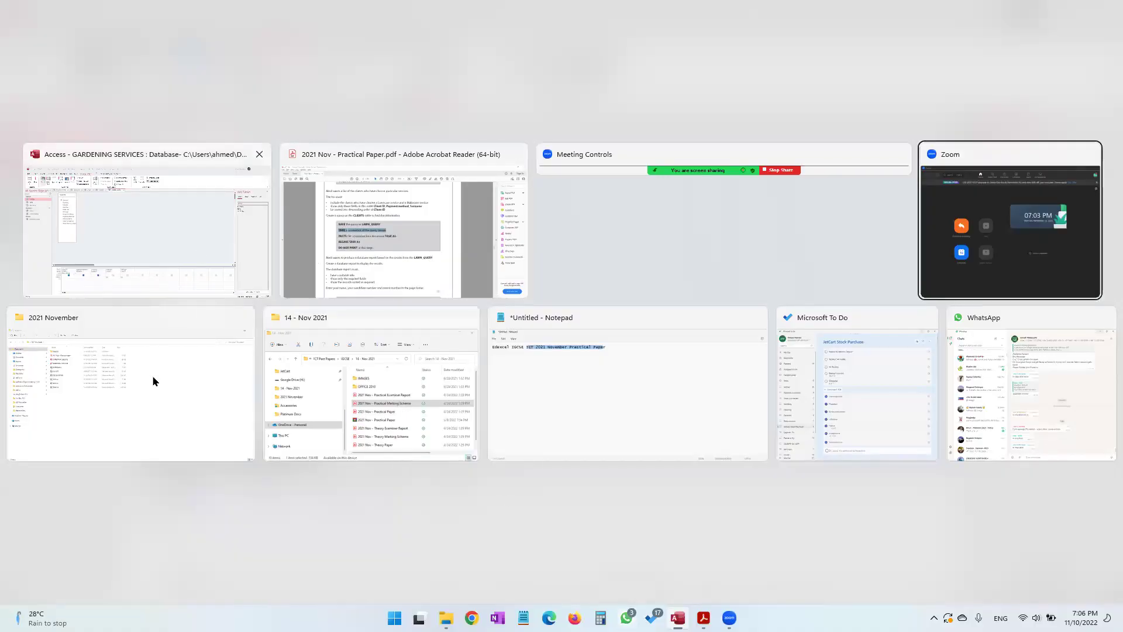
{"action": "left_click", "coordinate": [146, 397]}
{"action": "double_click", "coordinate": [225, 268]}
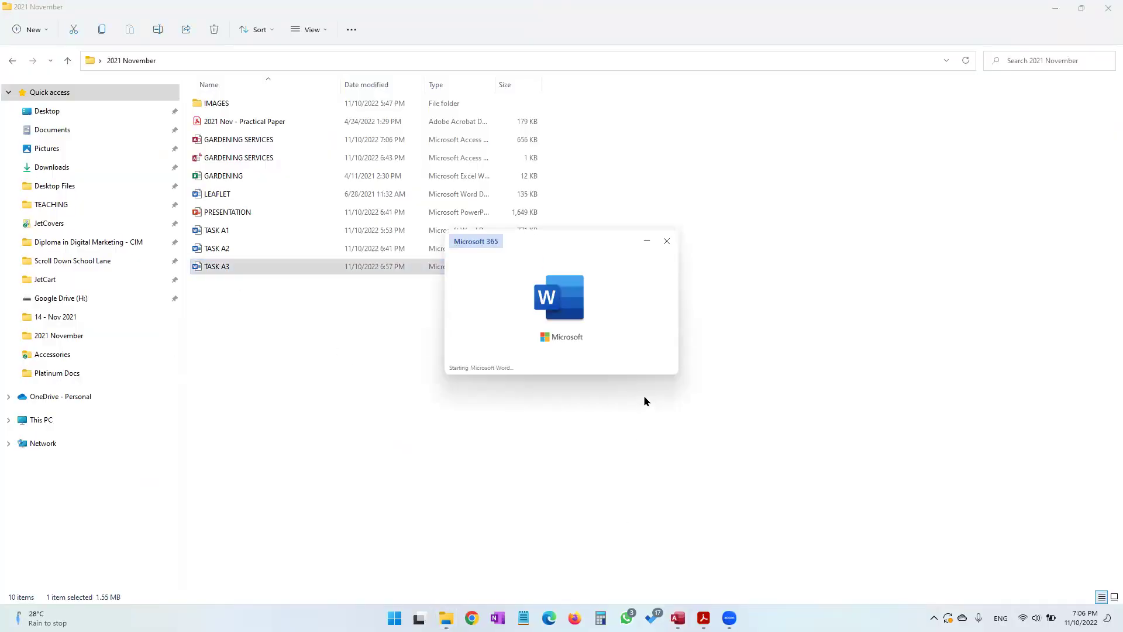
{"action": "scroll", "coordinate": [715, 427], "scroll_direction": "down", "scroll_amount": 10}
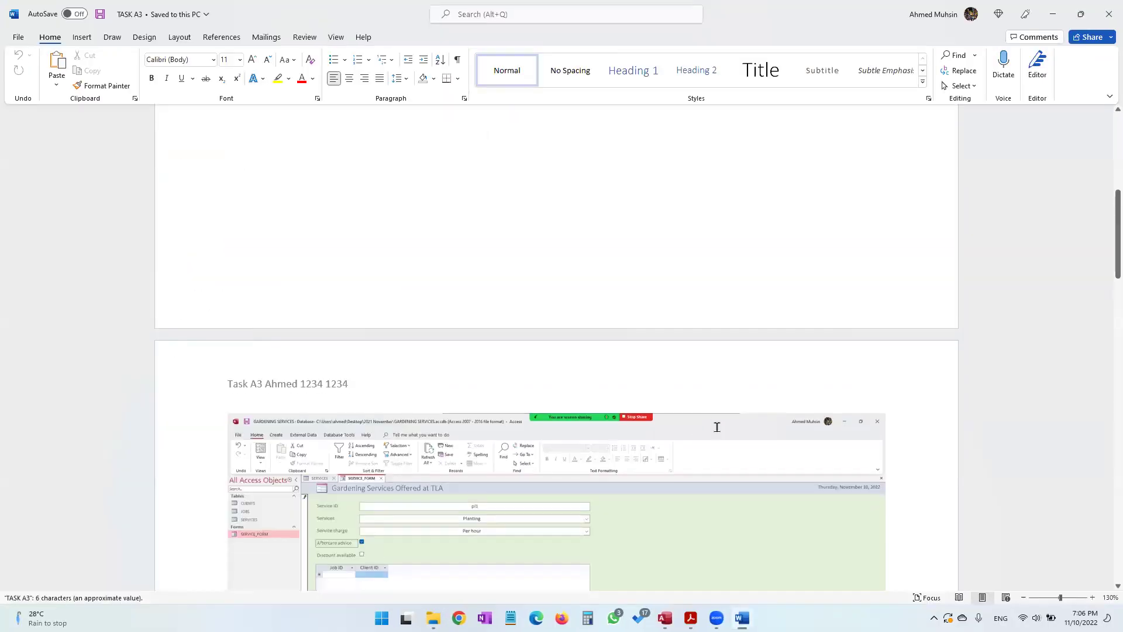
{"action": "scroll", "coordinate": [715, 431], "scroll_direction": "down", "scroll_amount": 8}
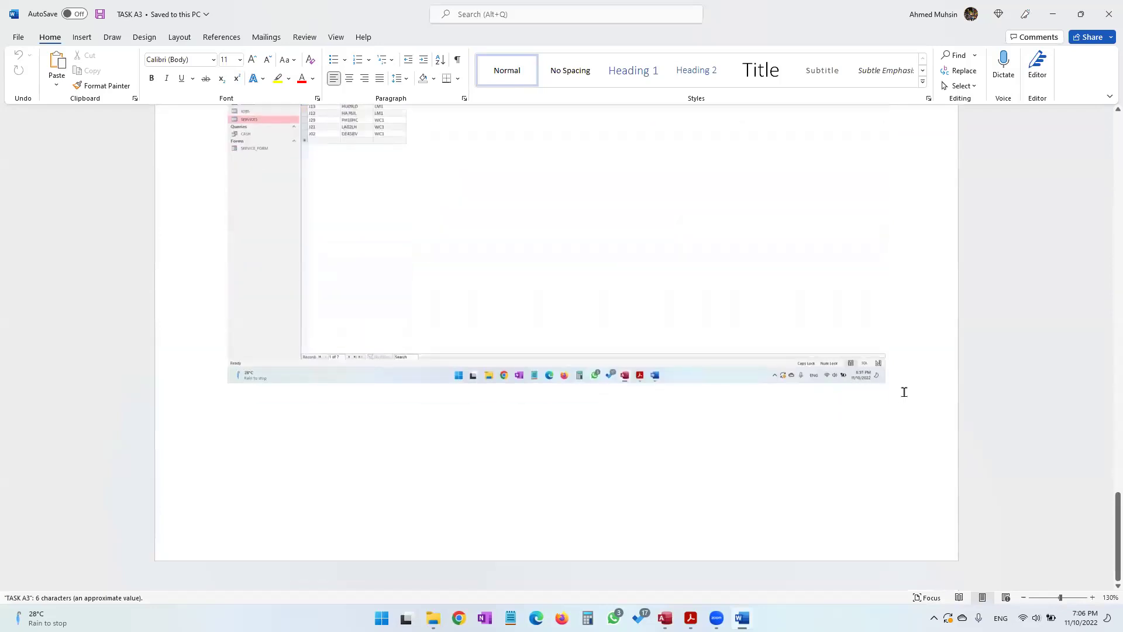
{"action": "scroll", "coordinate": [895, 389], "scroll_direction": "down", "scroll_amount": 6}
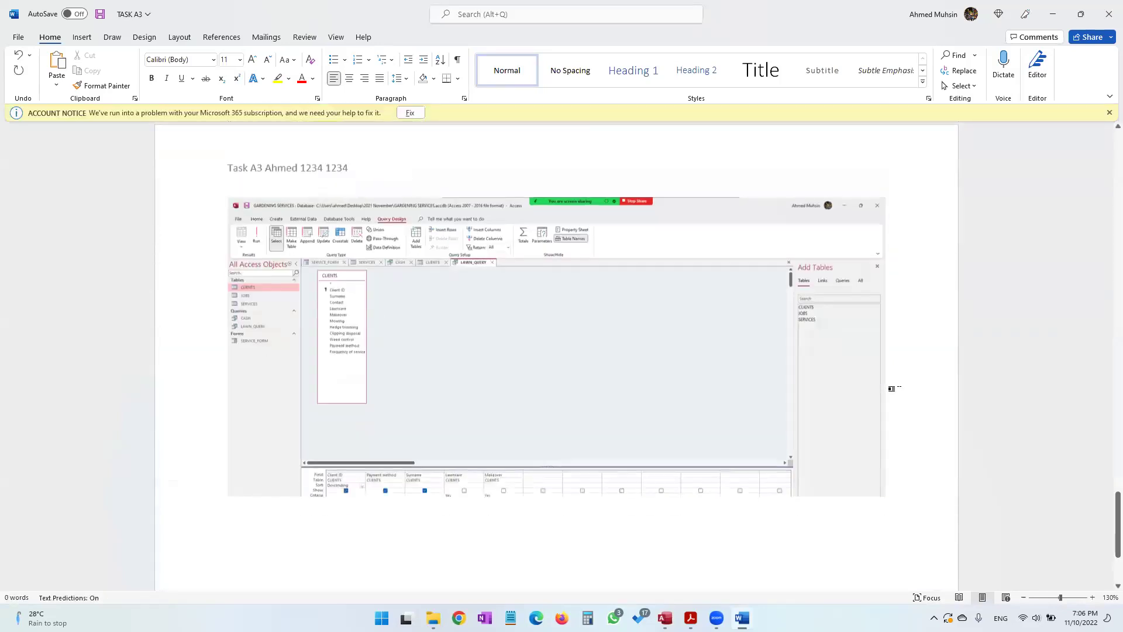
Step: Check the resave instruction for TASK A3 in the task PDF and return to the Word document
{"action": "left_click", "coordinate": [665, 618]}
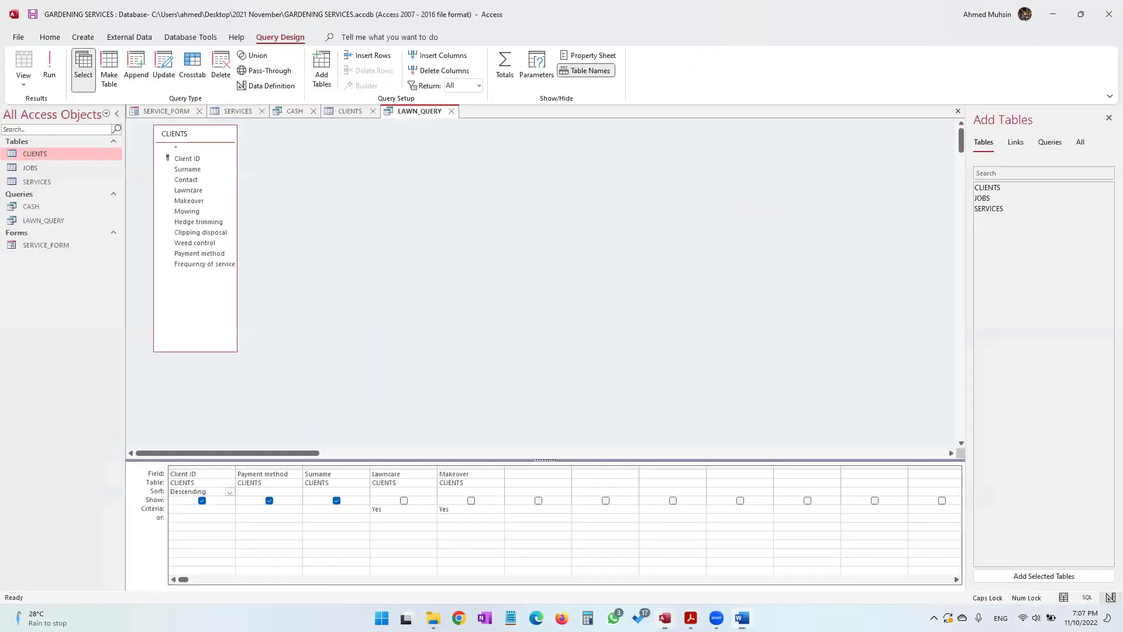
{"action": "left_click", "coordinate": [685, 615]}
{"action": "left_click_drag", "start_coordinate": [308, 347], "coordinate": [359, 346]}
{"action": "left_click", "coordinate": [742, 618]}
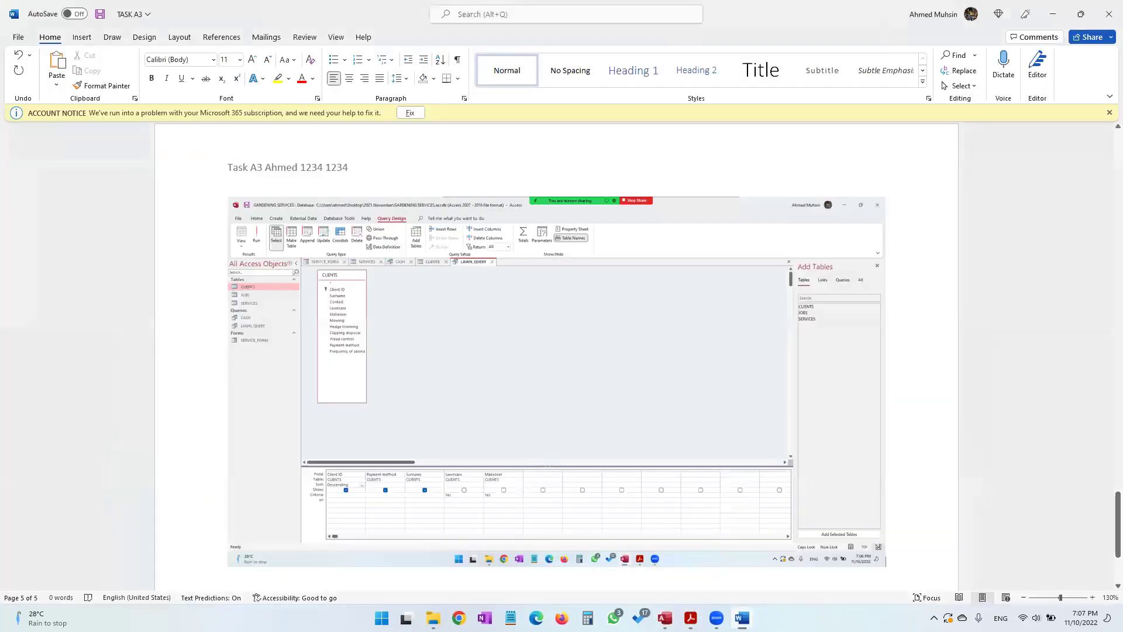
Step: Read the printing instruction and the requirement for a database report based on LAWN_QUERY in the task PDF
{"action": "left_click", "coordinate": [691, 618]}
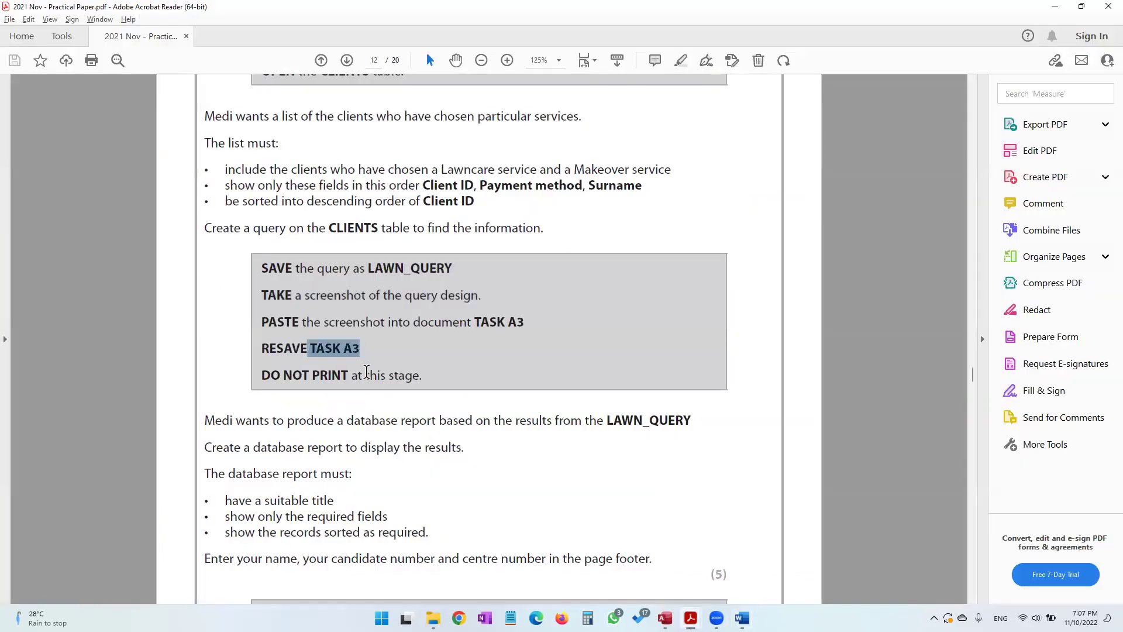
{"action": "left_click_drag", "start_coordinate": [302, 379], "coordinate": [421, 377]}
{"action": "left_click", "coordinate": [391, 410]}
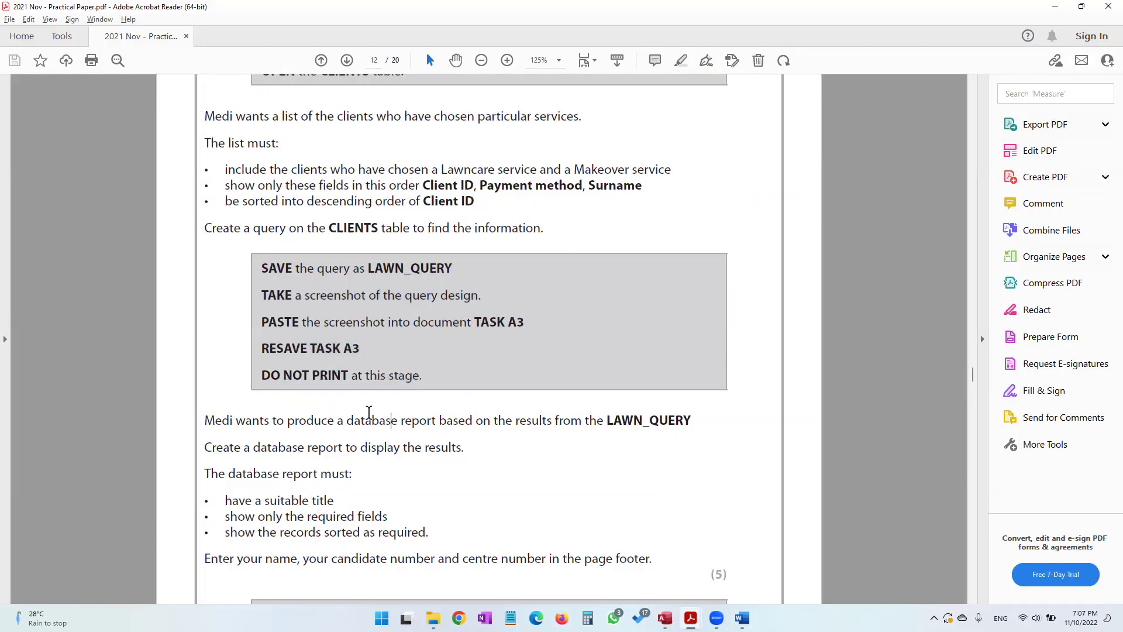
{"action": "scroll", "coordinate": [319, 408], "scroll_direction": "down", "scroll_amount": 1}
{"action": "left_click_drag", "start_coordinate": [272, 355], "coordinate": [689, 366]}
{"action": "left_click_drag", "start_coordinate": [205, 382], "coordinate": [464, 382]}
{"action": "left_click", "coordinate": [458, 412]}
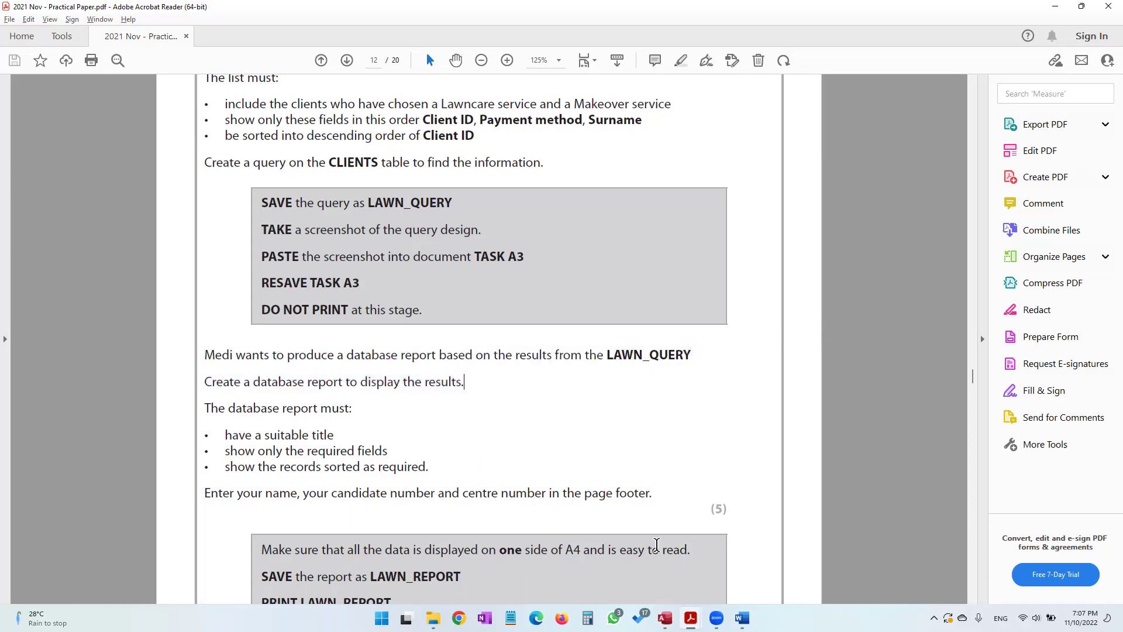
Step: Run LAWN_QUERY in Access, create a report from it, and show the report in Layout View
{"action": "key", "text": "alt+Tab"}
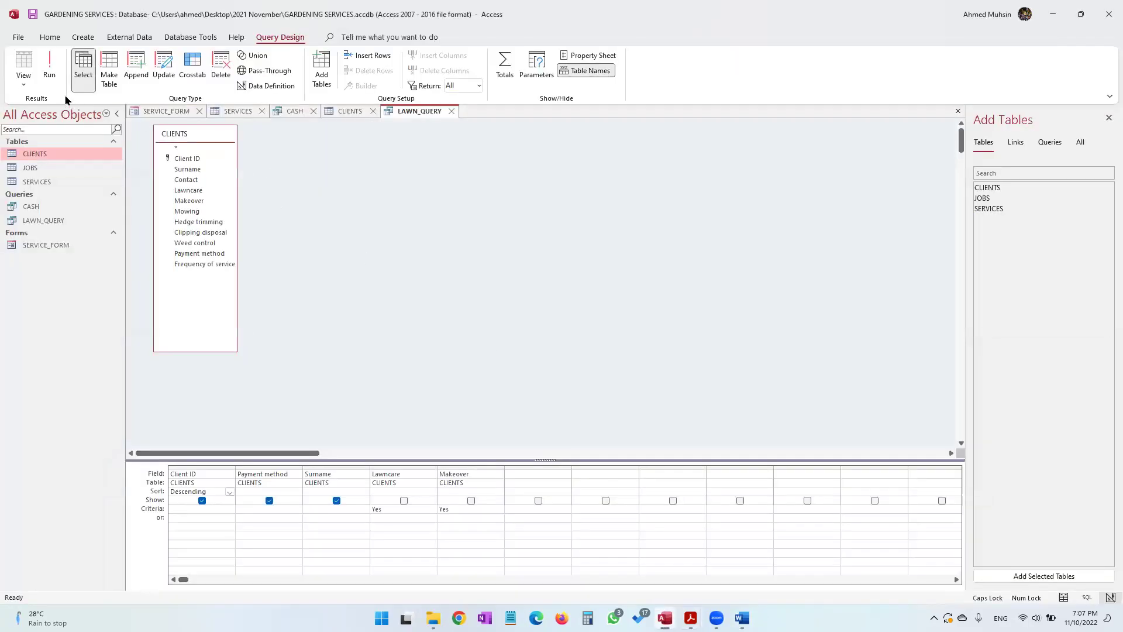
{"action": "left_click", "coordinate": [50, 64]}
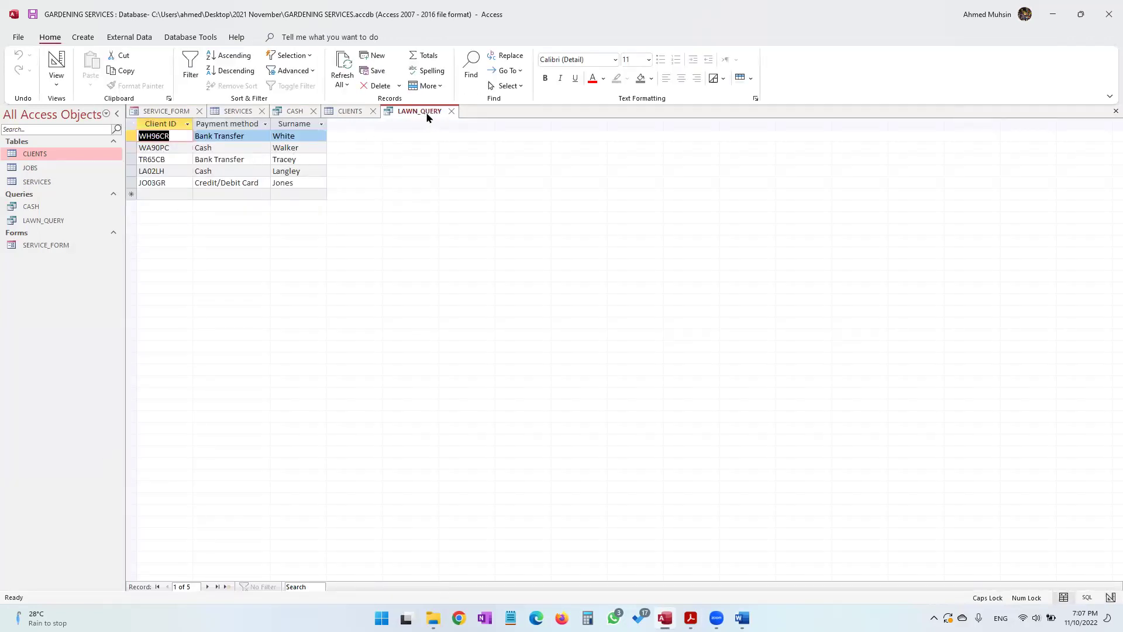
{"action": "left_click", "coordinate": [83, 37]}
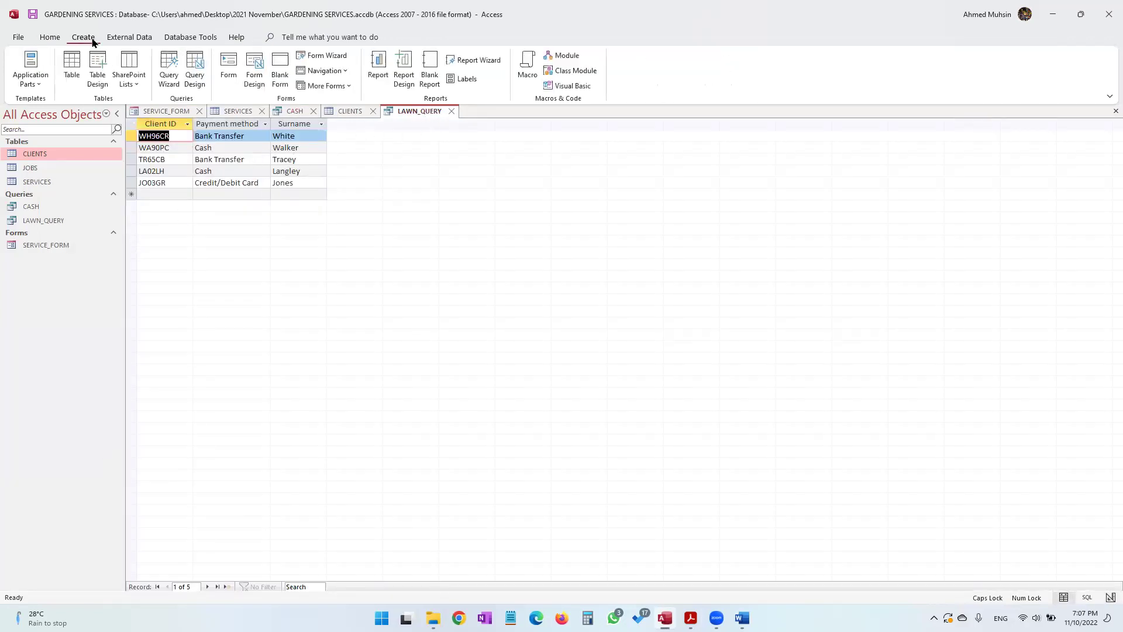
{"action": "left_click", "coordinate": [381, 81]}
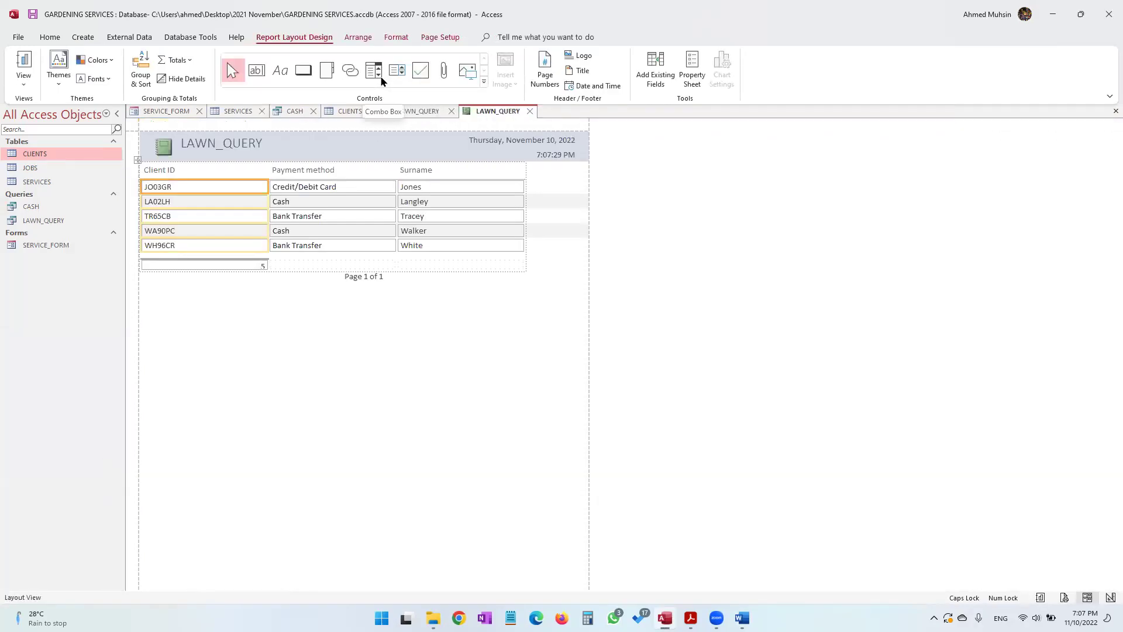
{"action": "left_click", "coordinate": [49, 37]}
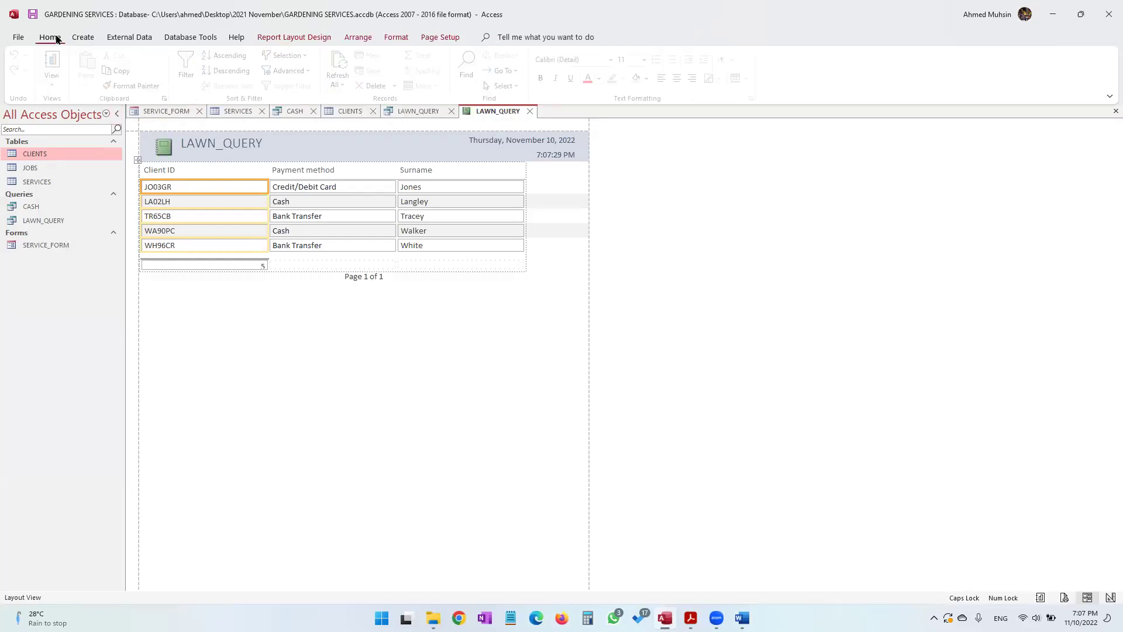
{"action": "left_click", "coordinate": [57, 82]}
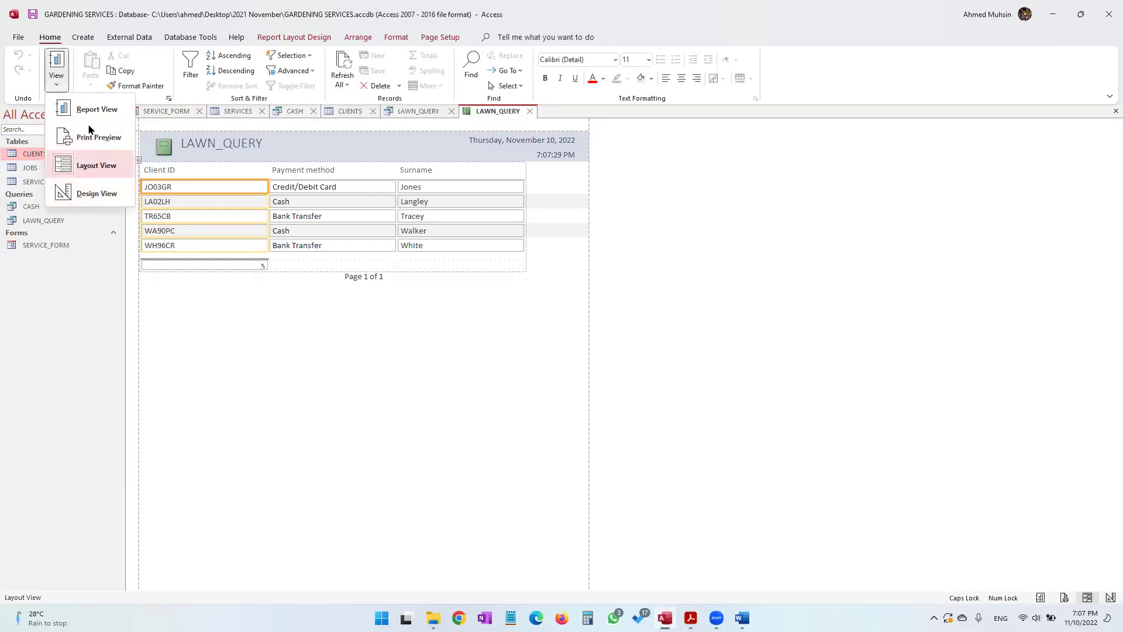
{"action": "left_click", "coordinate": [94, 167]}
Step: Read the database report's title and field requirements in the task PDF
{"action": "left_click", "coordinate": [691, 618]}
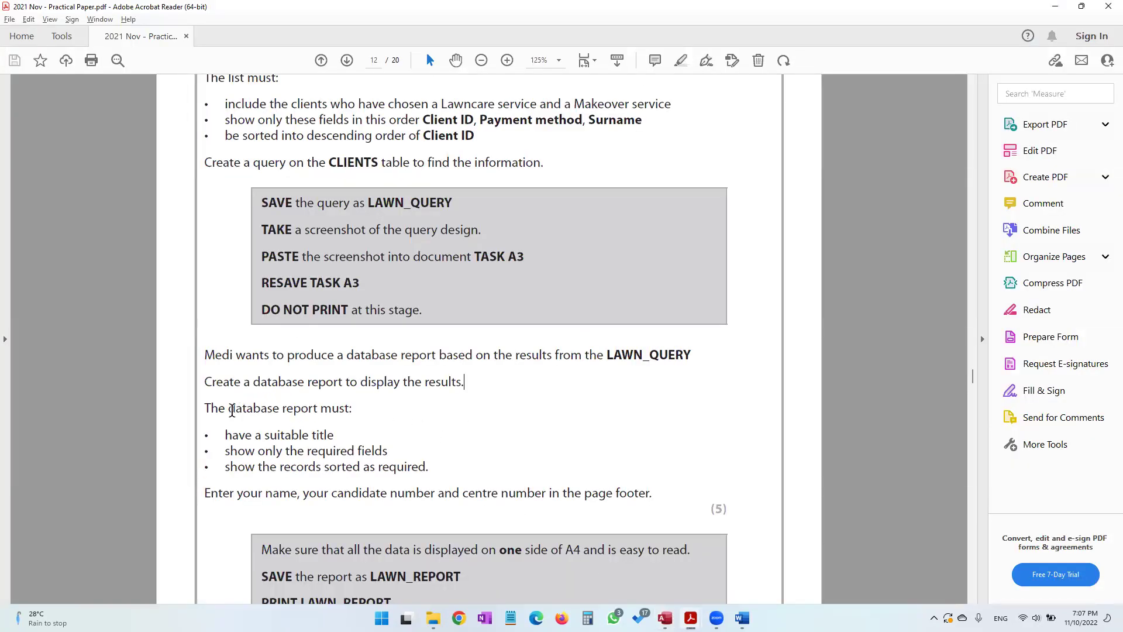
{"action": "left_click_drag", "start_coordinate": [232, 409], "coordinate": [351, 410]}
{"action": "left_click_drag", "start_coordinate": [225, 434], "coordinate": [343, 451]}
{"action": "left_click", "coordinate": [341, 451]}
{"action": "mouse_move", "coordinate": [742, 618]}
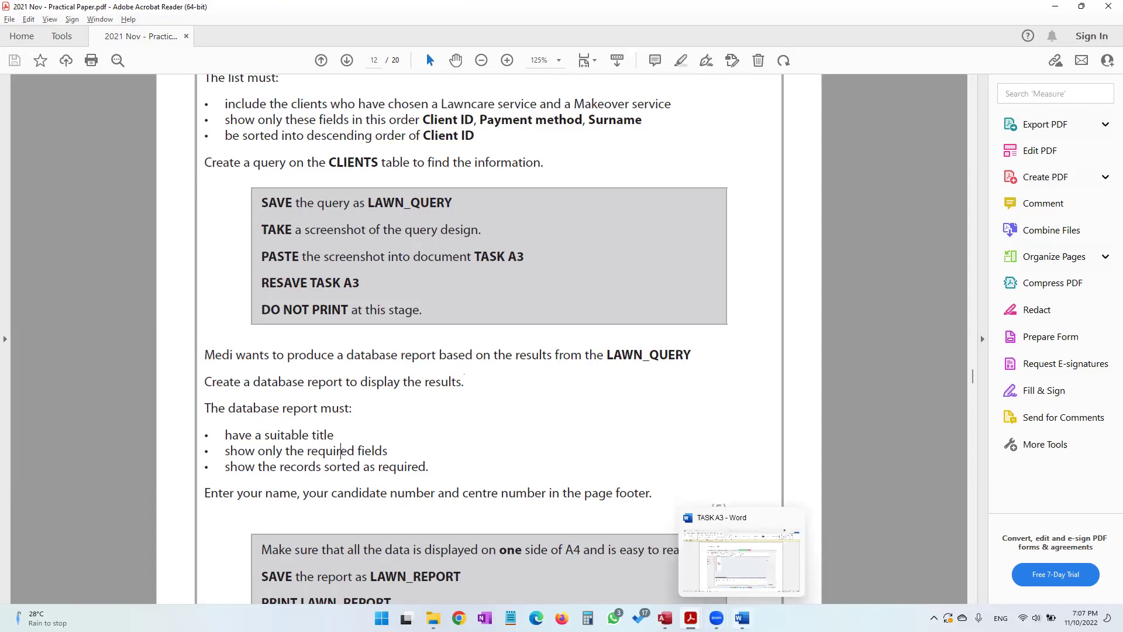
Step: Replace the report's LAWN_QUERY title with "Client who choose Lawn"
{"action": "left_click", "coordinate": [665, 618]}
{"action": "left_click", "coordinate": [260, 150]}
{"action": "left_click_drag", "start_coordinate": [263, 145], "coordinate": [189, 135]}
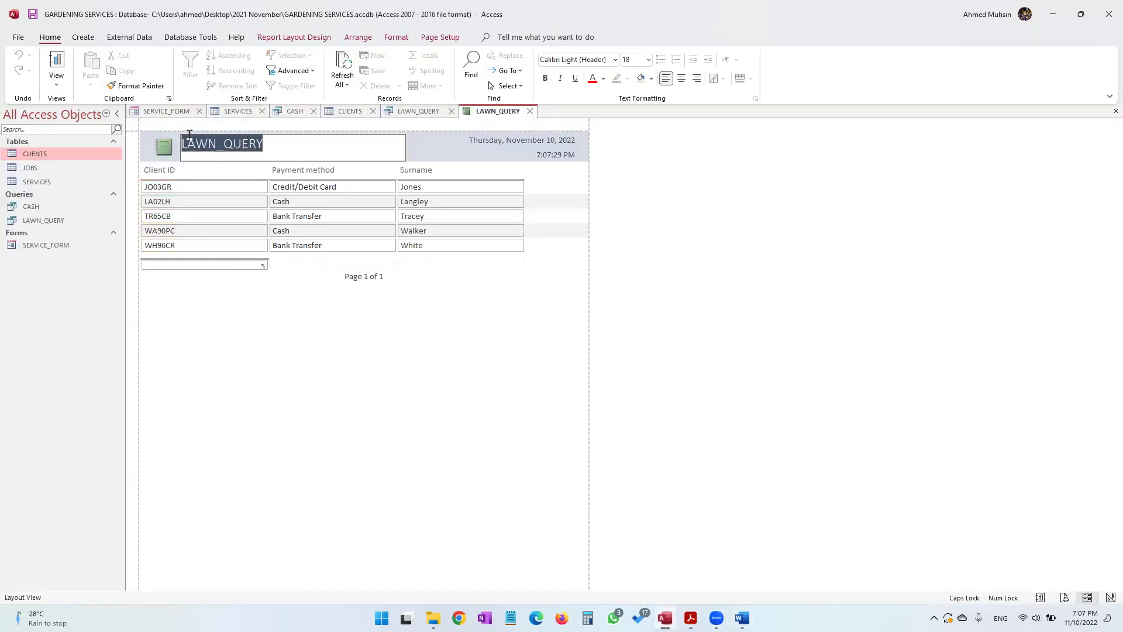
{"action": "type", "text": "CLIENTS"}
{"action": "key", "text": "BackSpace"}
{"action": "key", "text": "BackSpace"}
{"action": "key", "text": "BackSpace"}
{"action": "key", "text": "BackSpace"}
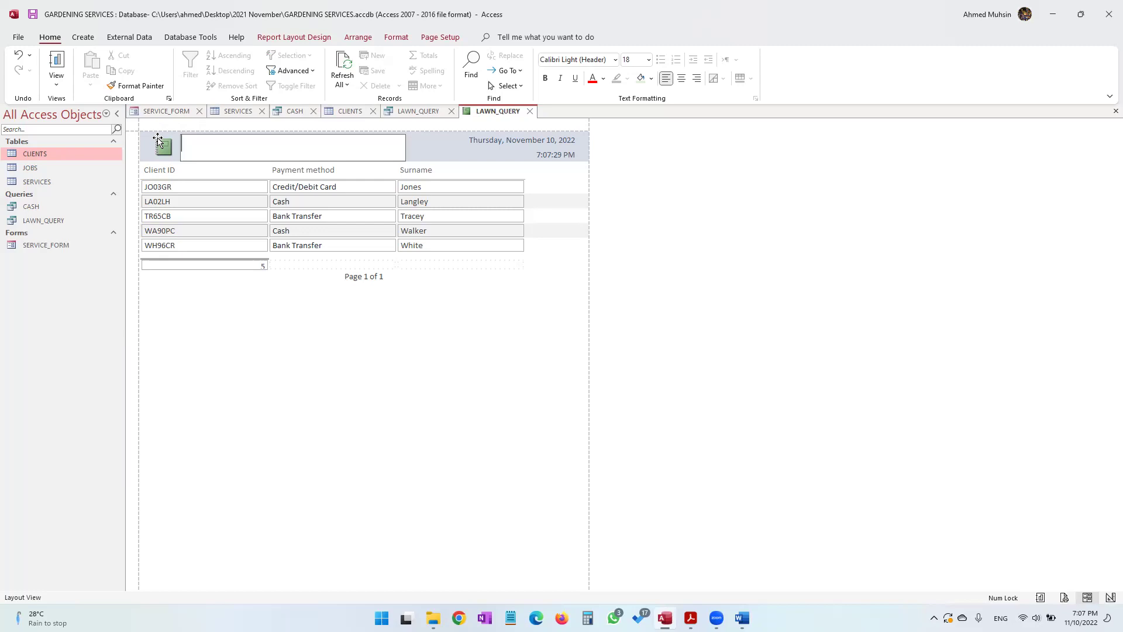
{"action": "type", "text": "lient who choose Lawn"}
Step: Check the service wording in the task PDF and extend the report title to "Client who choose Lawncare"
{"action": "key", "text": "super+Tab"}
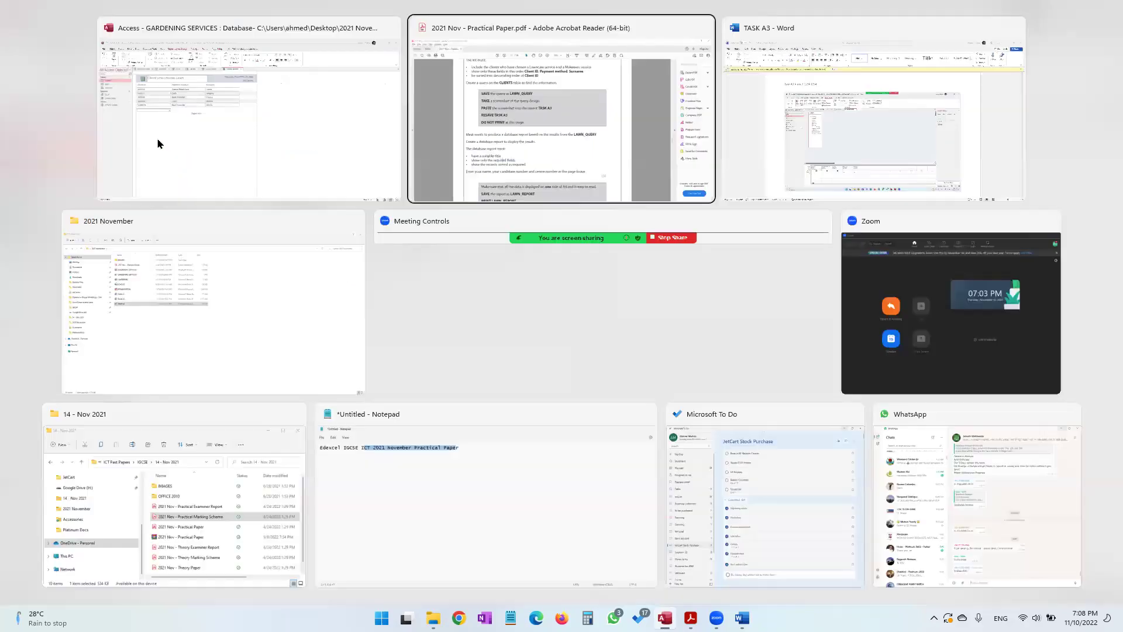
{"action": "left_click", "coordinate": [544, 155]}
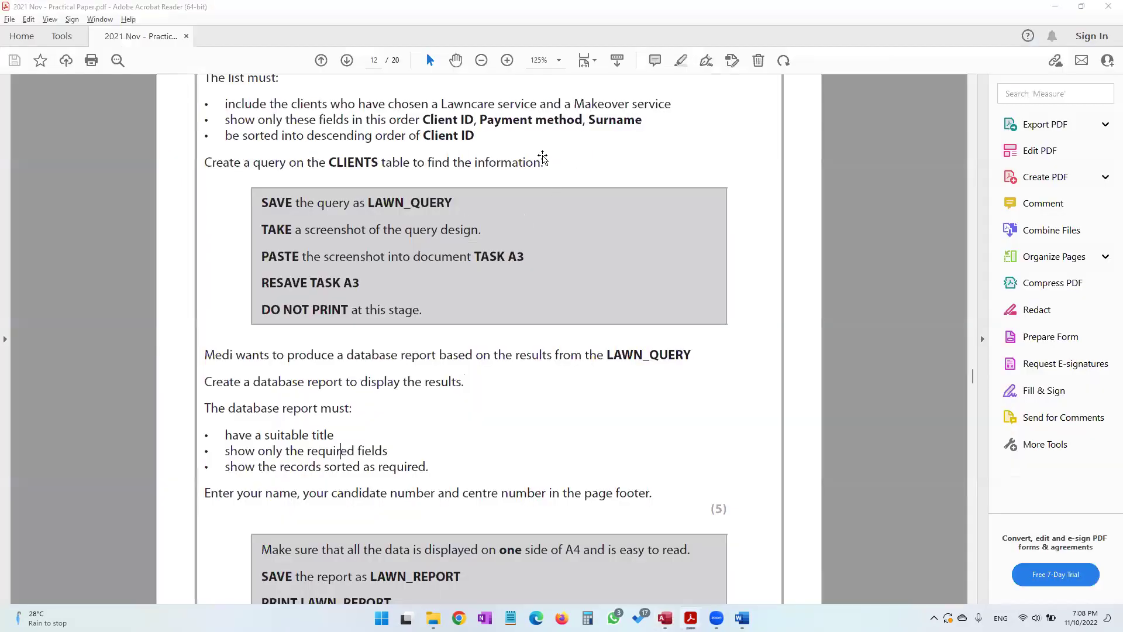
{"action": "key", "text": "alt+Tab"}
{"action": "type", "text": "C"}
{"action": "key", "text": "BackSpace"}
{"action": "type", "text": "care"}
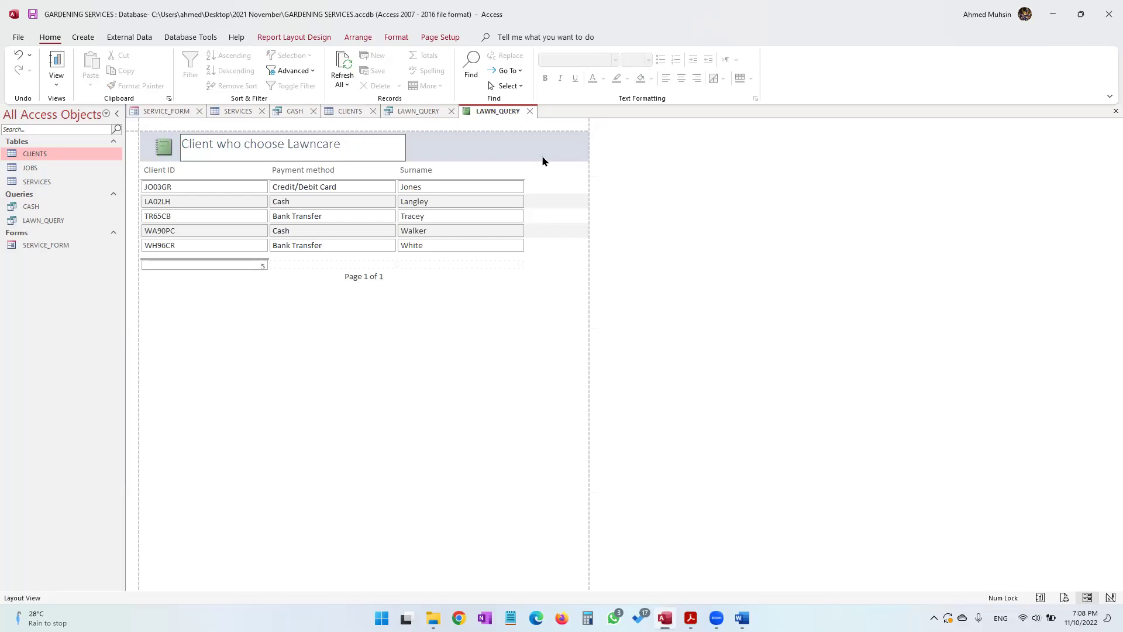
{"action": "type", "text": "r"}
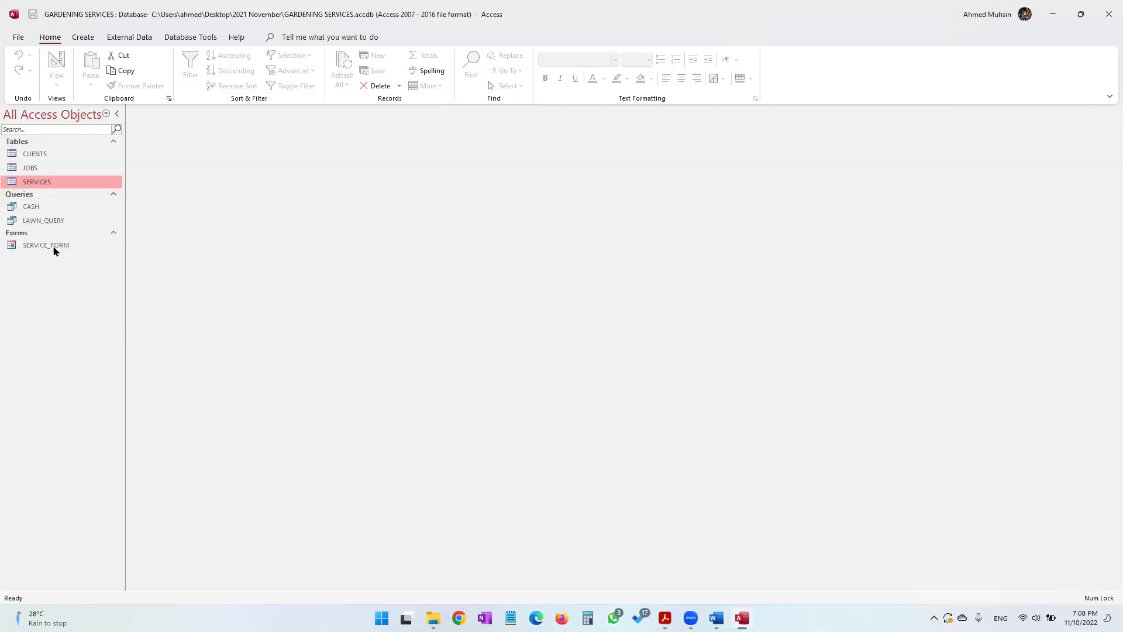
Step: Open LAWN_QUERY, create a report from it, and show the report in Layout View
{"action": "double_click", "coordinate": [50, 220]}
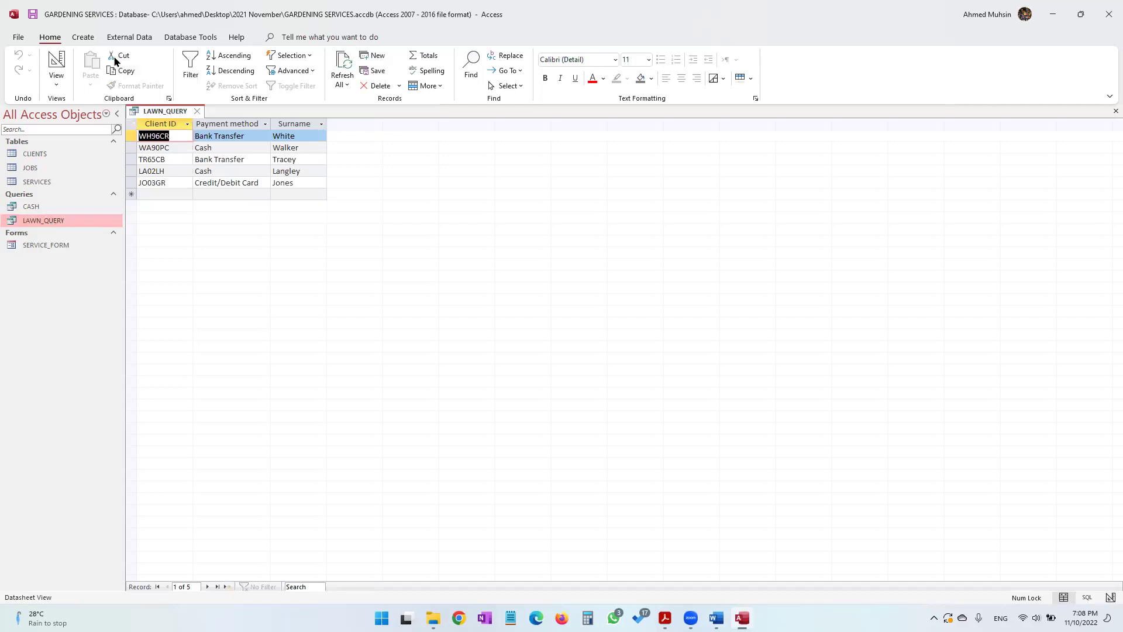
{"action": "left_click", "coordinate": [83, 36]}
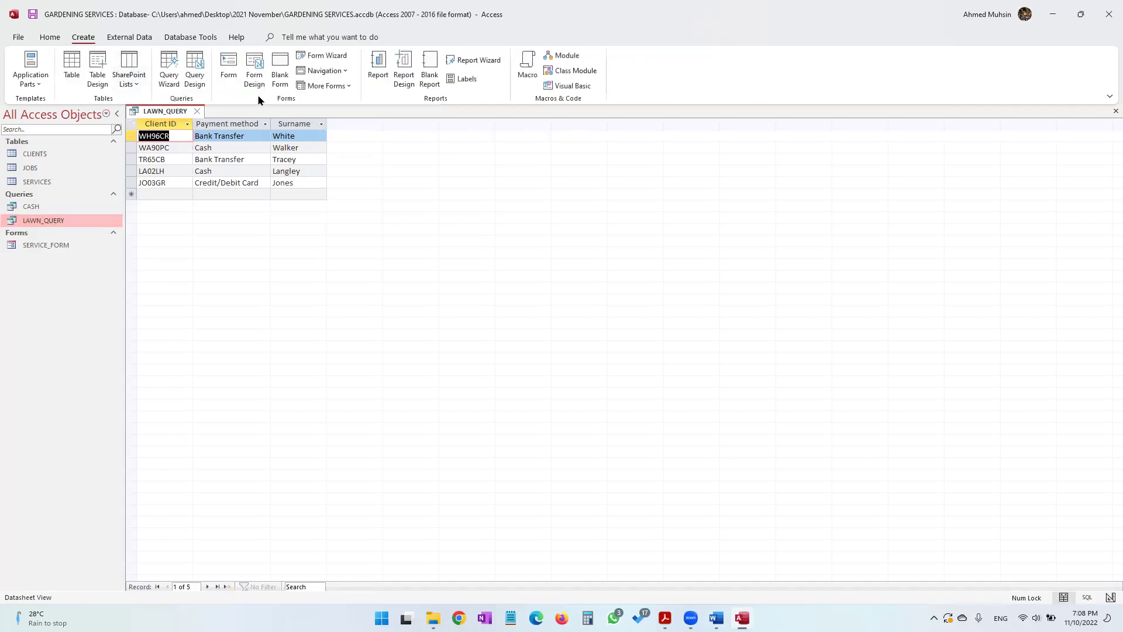
{"action": "left_click", "coordinate": [379, 78]}
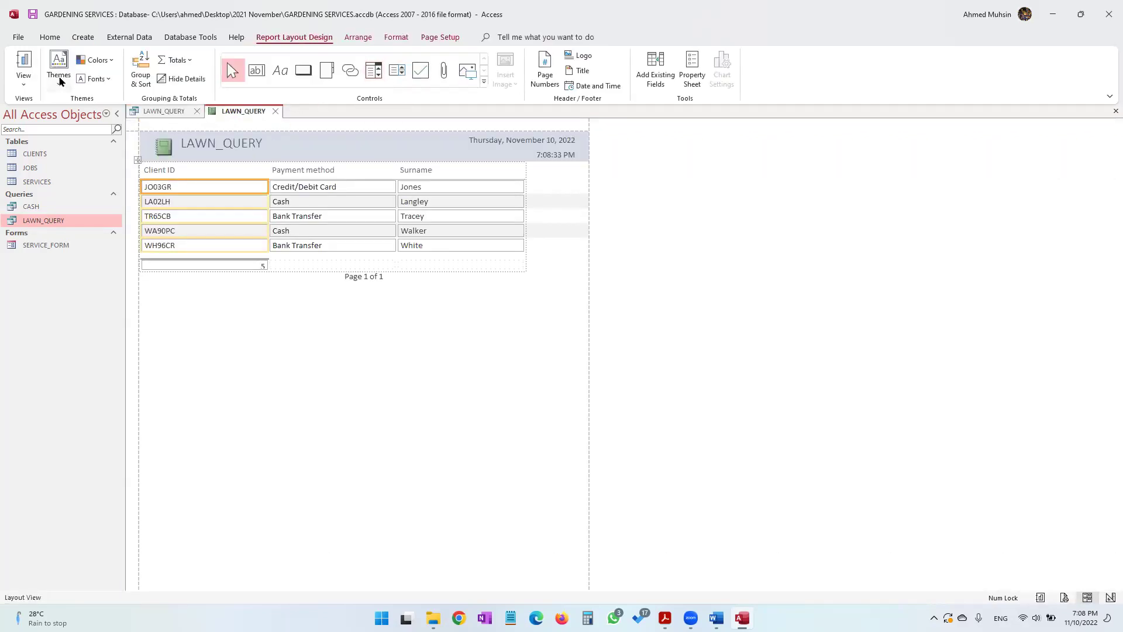
{"action": "left_click", "coordinate": [22, 80]}
{"action": "left_click", "coordinate": [55, 167]}
Step: Replace the report title with "Clients who Choose Lawncare and Makeover Services"
{"action": "left_click", "coordinate": [259, 154]}
{"action": "double_click", "coordinate": [258, 146]}
{"action": "left_click", "coordinate": [264, 142]}
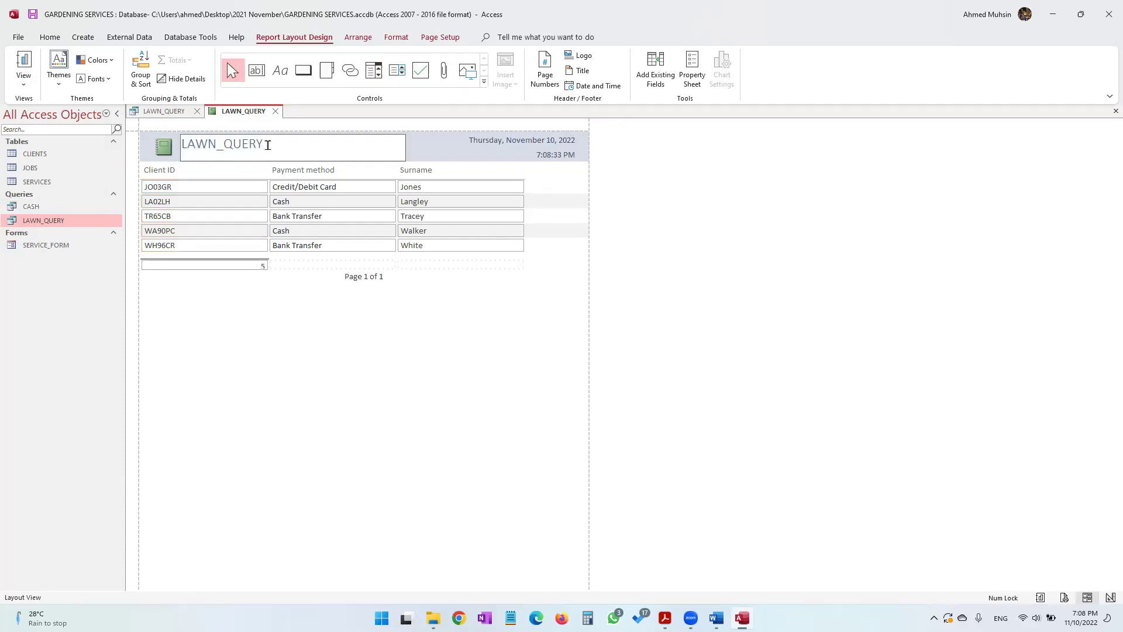
{"action": "left_click_drag", "start_coordinate": [263, 143], "coordinate": [177, 140]}
{"action": "type", "text": "Clients who Choose Lawncar ex"}
{"action": "key", "text": "BackSpace"}
{"action": "key", "text": "BackSpace"}
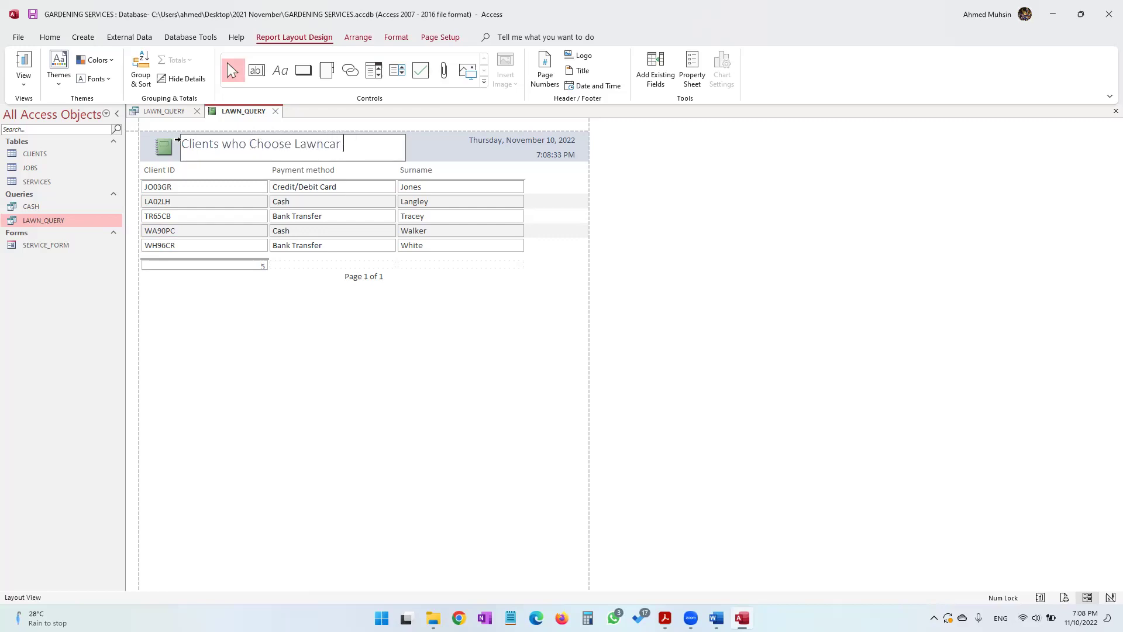
{"action": "type", "text": "and Makeo"}
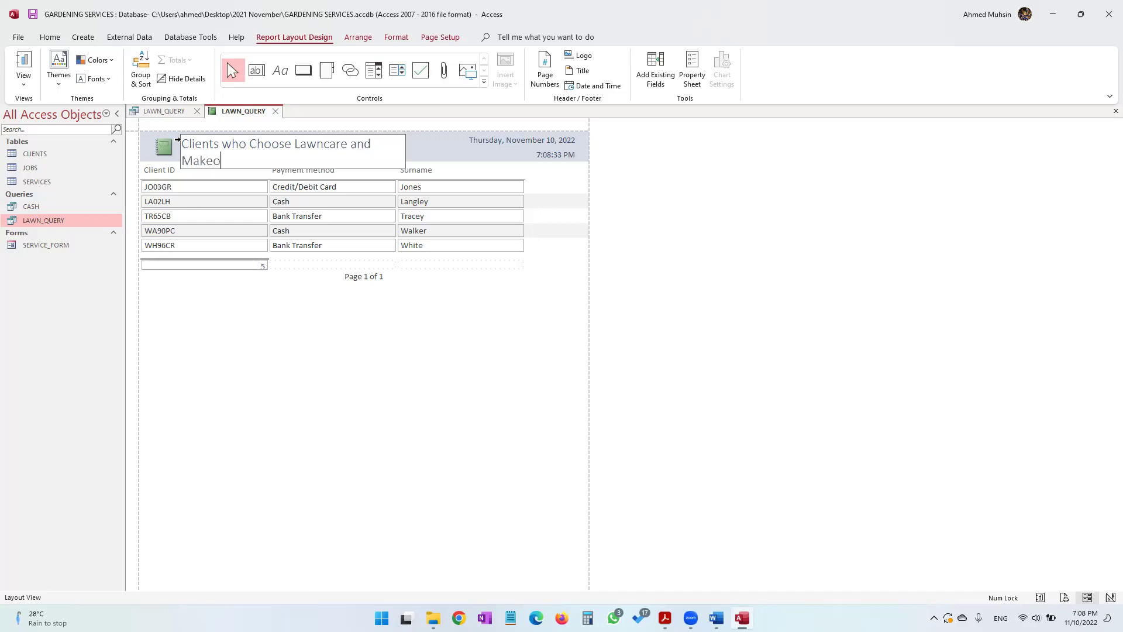
{"action": "type", "text": "ver Services"}
{"action": "left_click", "coordinate": [338, 224]}
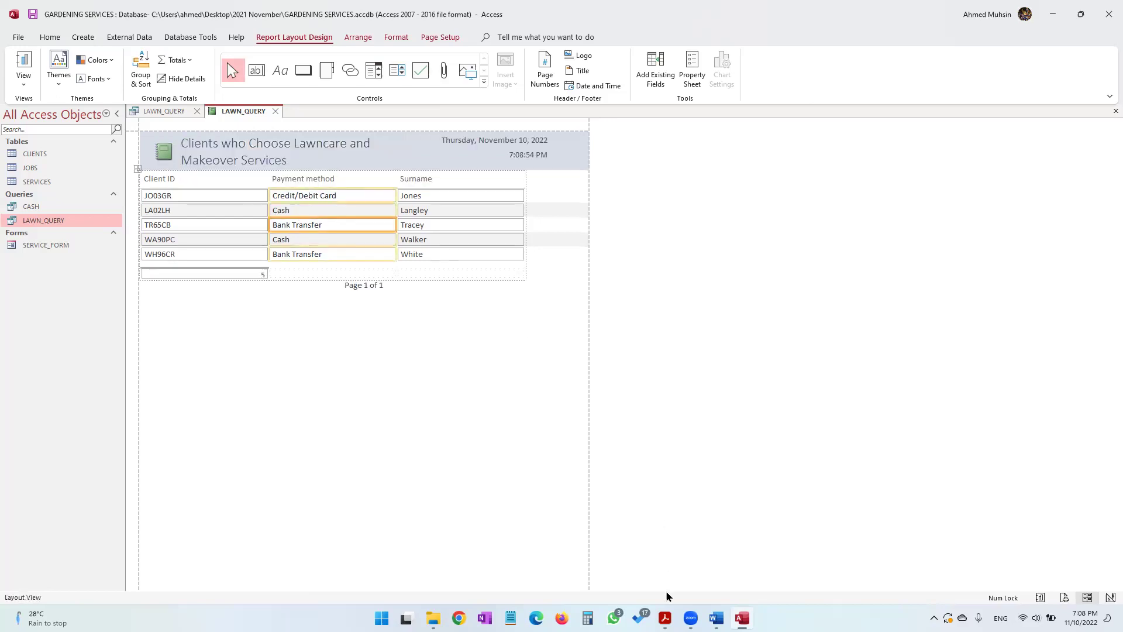
Step: Read the field and sorting requirements in the task PDF and compare them with the report's columns and Client ID order
{"action": "left_click", "coordinate": [665, 618]}
{"action": "scroll", "coordinate": [395, 460], "scroll_direction": "down", "scroll_amount": 2}
{"action": "left_click_drag", "start_coordinate": [284, 387], "coordinate": [354, 387]}
{"action": "scroll", "coordinate": [439, 389], "scroll_direction": "up", "scroll_amount": 4}
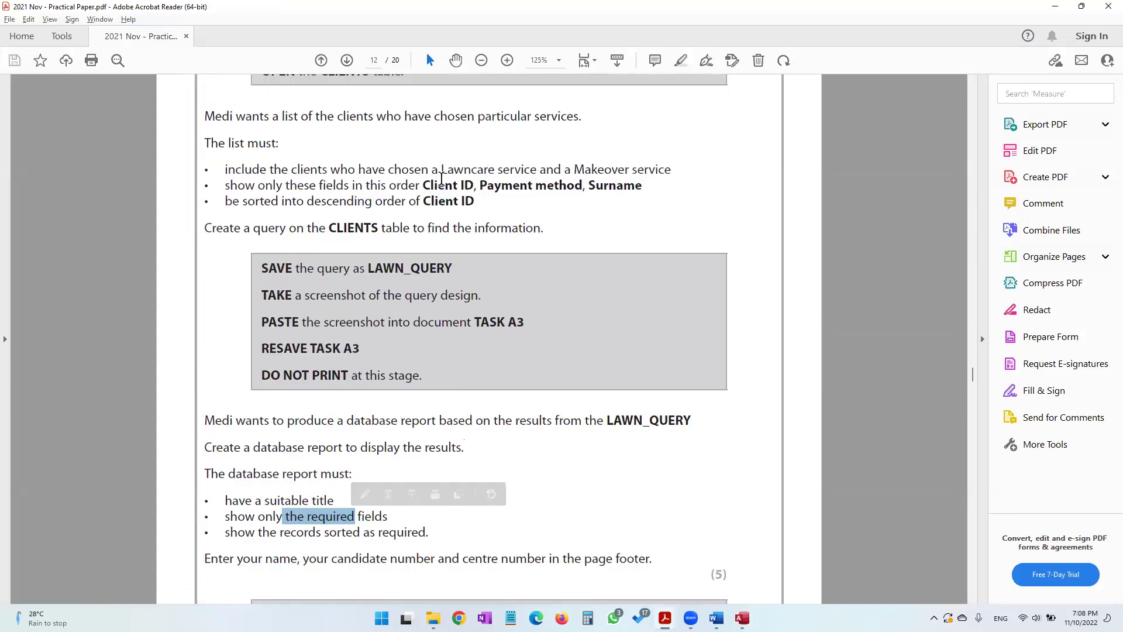
{"action": "left_click", "coordinate": [502, 186]}
{"action": "left_click", "coordinate": [1055, 7]}
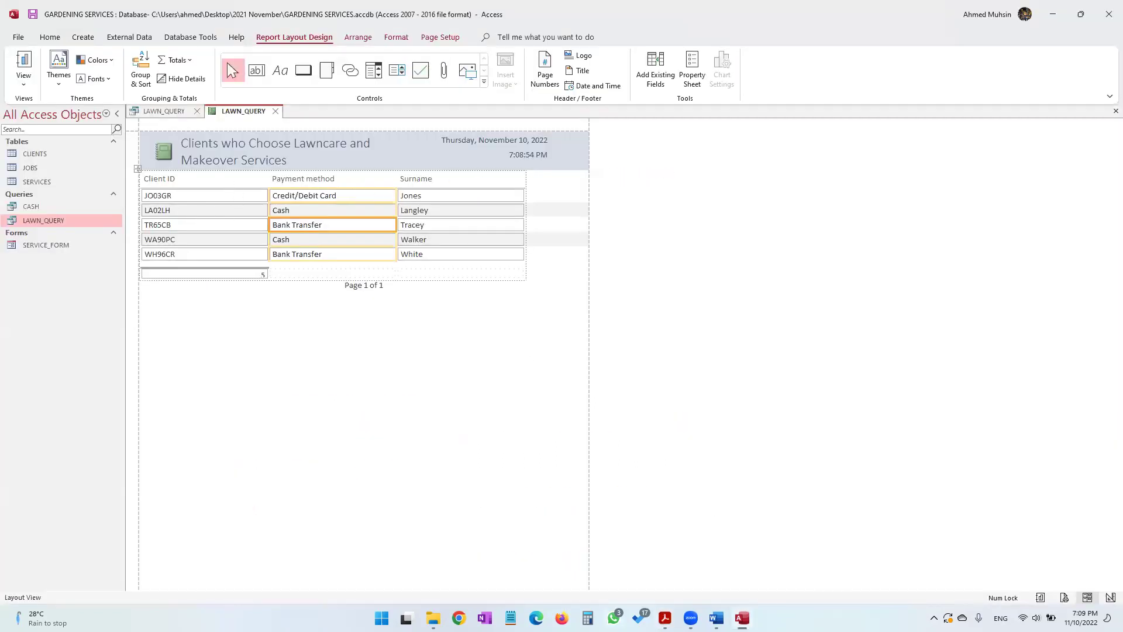
{"action": "left_click", "coordinate": [665, 618]}
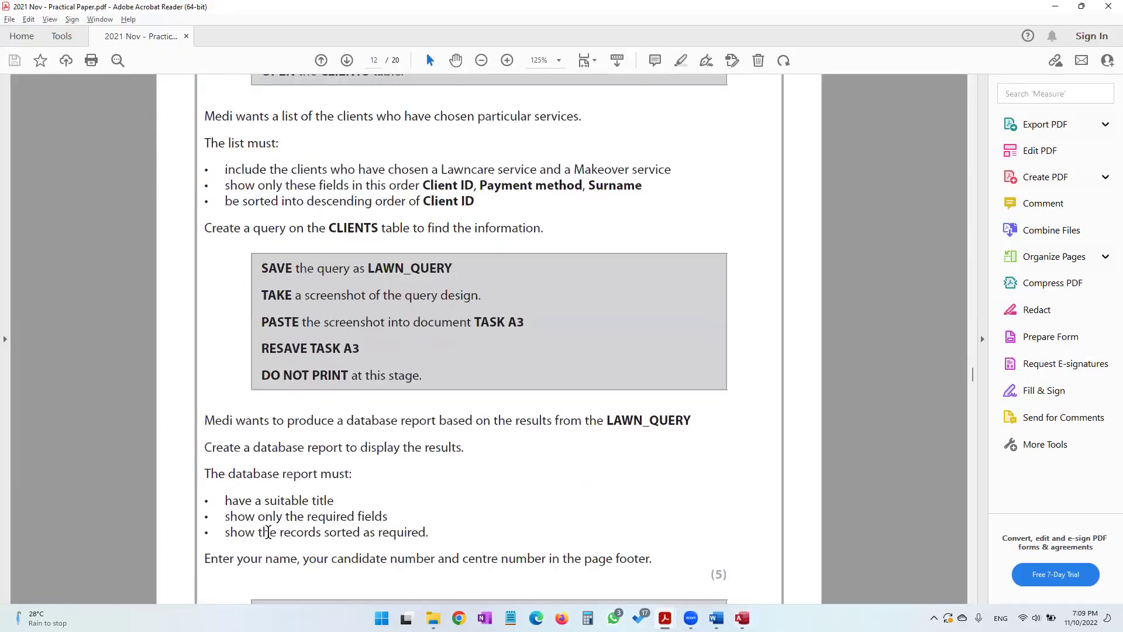
{"action": "left_click_drag", "start_coordinate": [258, 532], "coordinate": [426, 534]}
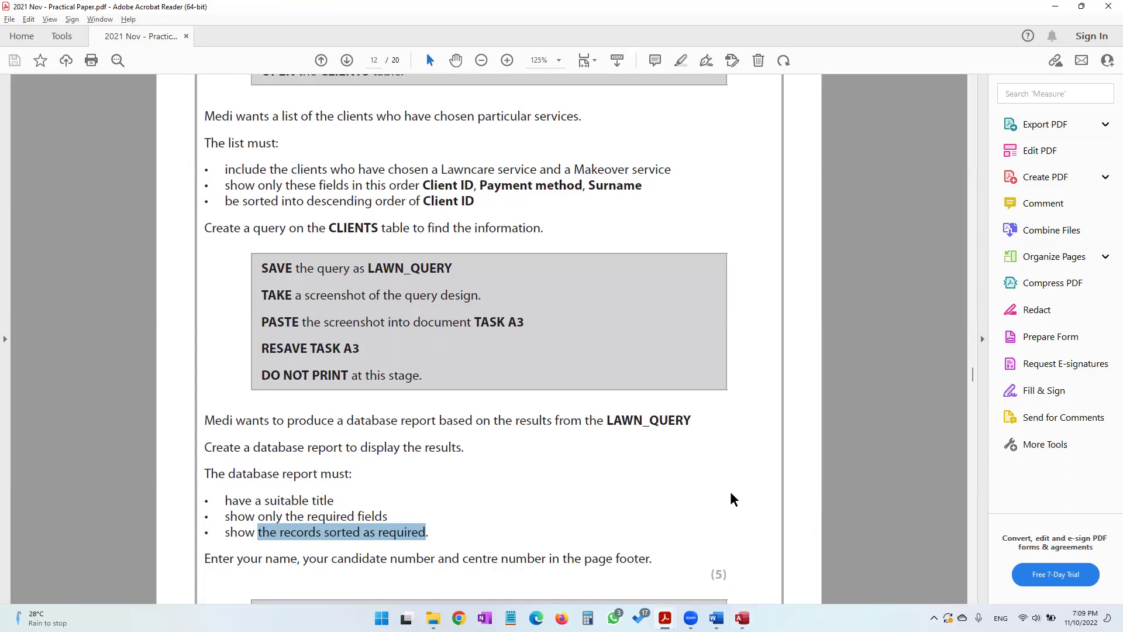
{"action": "key", "text": "alt+Tab"}
{"action": "left_click", "coordinate": [221, 201]}
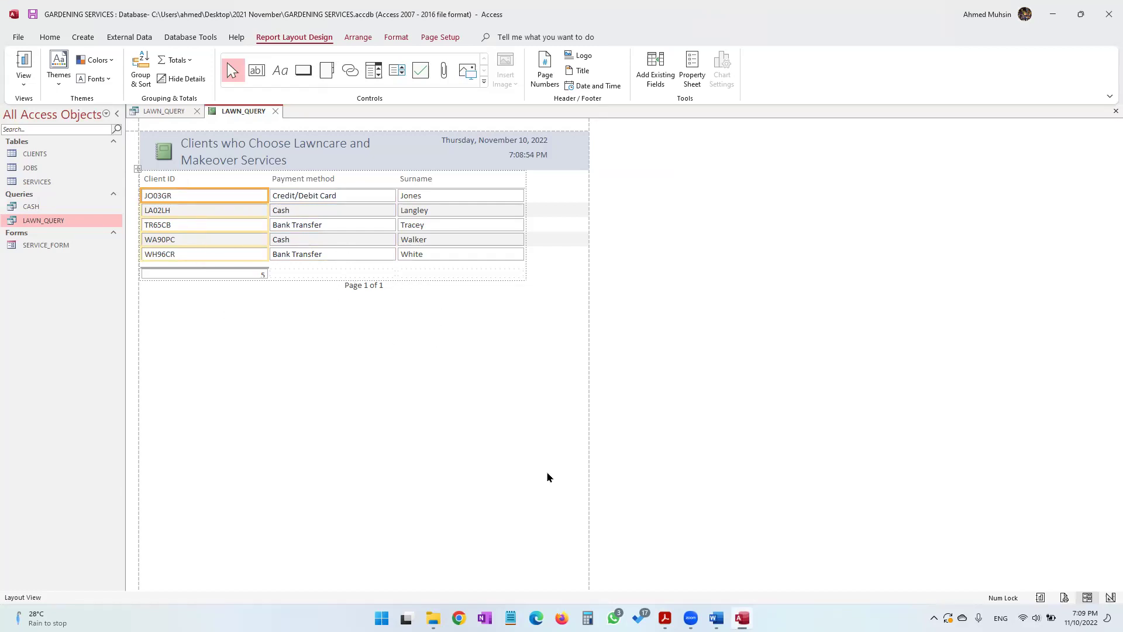
Step: Check the page footer requirement in the task PDF and enlarge the report's Page Footer section to about 0.75 inch in Design View
{"action": "left_click", "coordinate": [665, 618]}
{"action": "scroll", "coordinate": [408, 479], "scroll_direction": "down", "scroll_amount": 2}
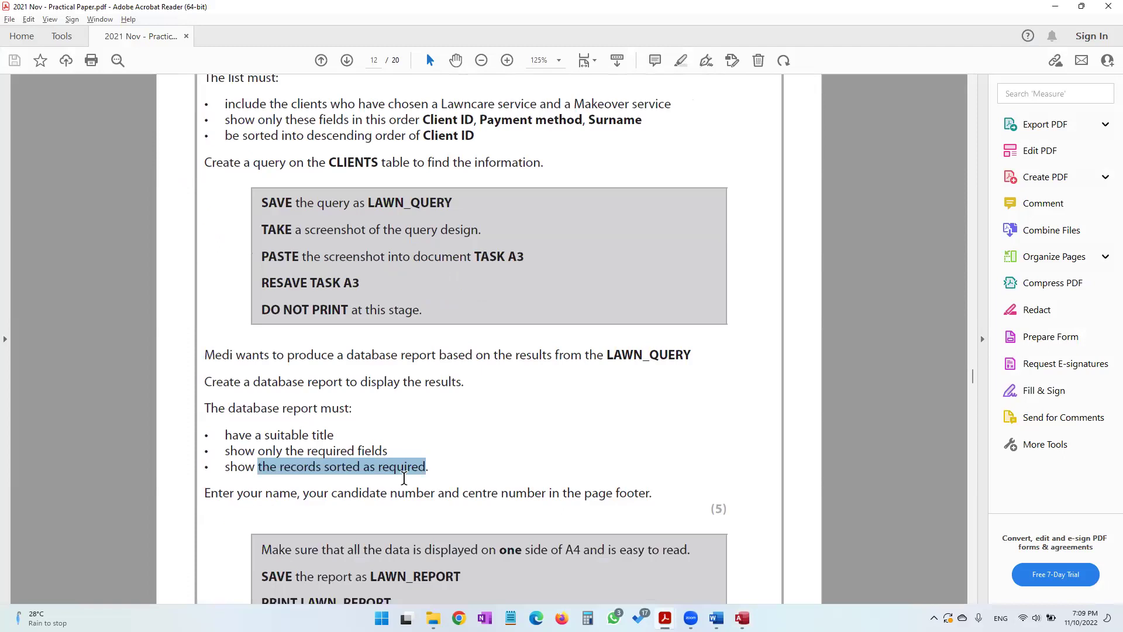
{"action": "left_click", "coordinate": [358, 493]}
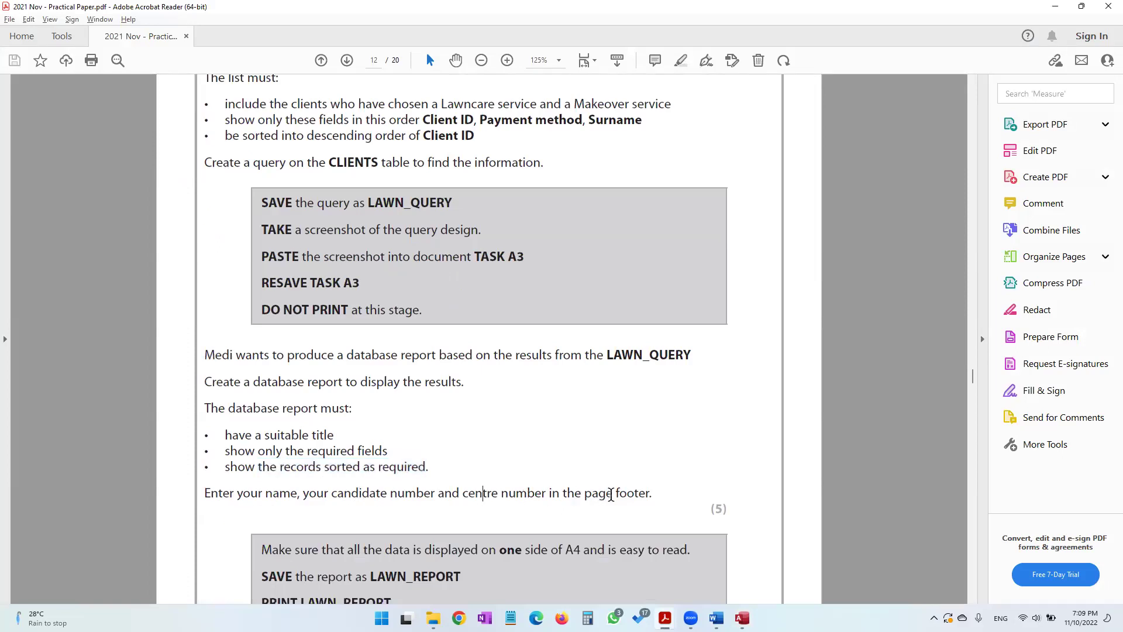
{"action": "left_click", "coordinate": [1057, 7]}
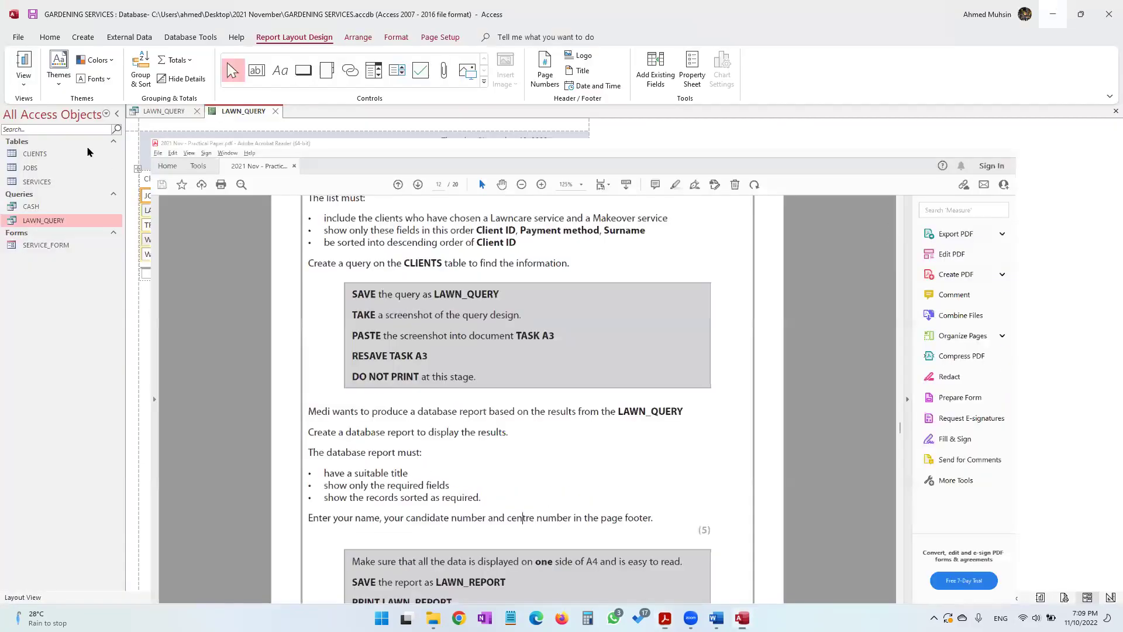
{"action": "left_click", "coordinate": [33, 91]}
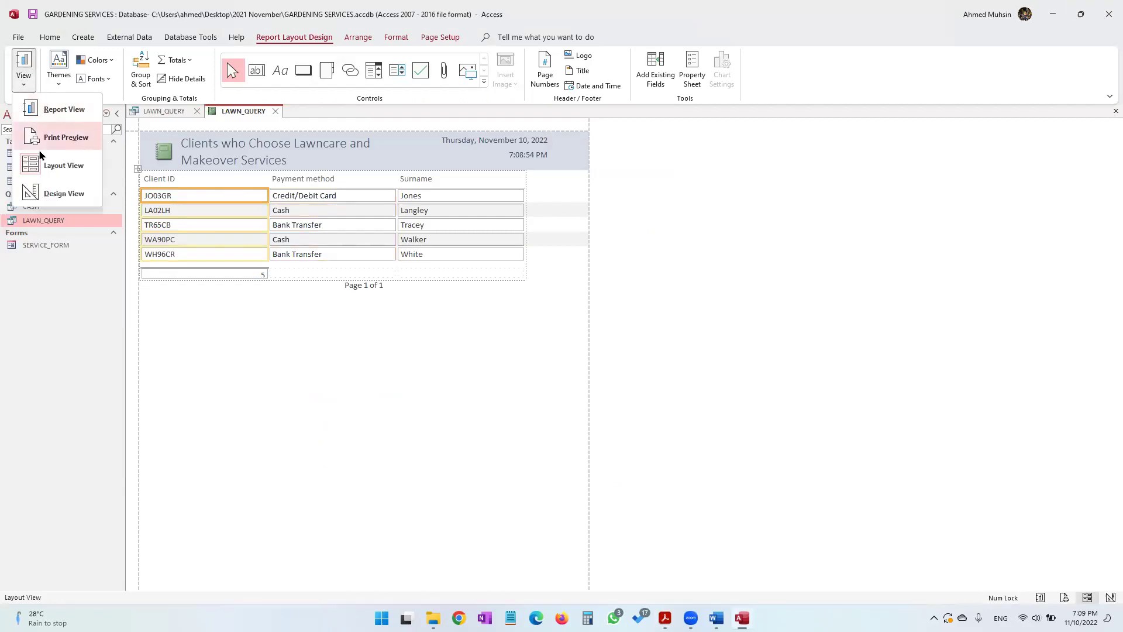
{"action": "left_click", "coordinate": [46, 204]}
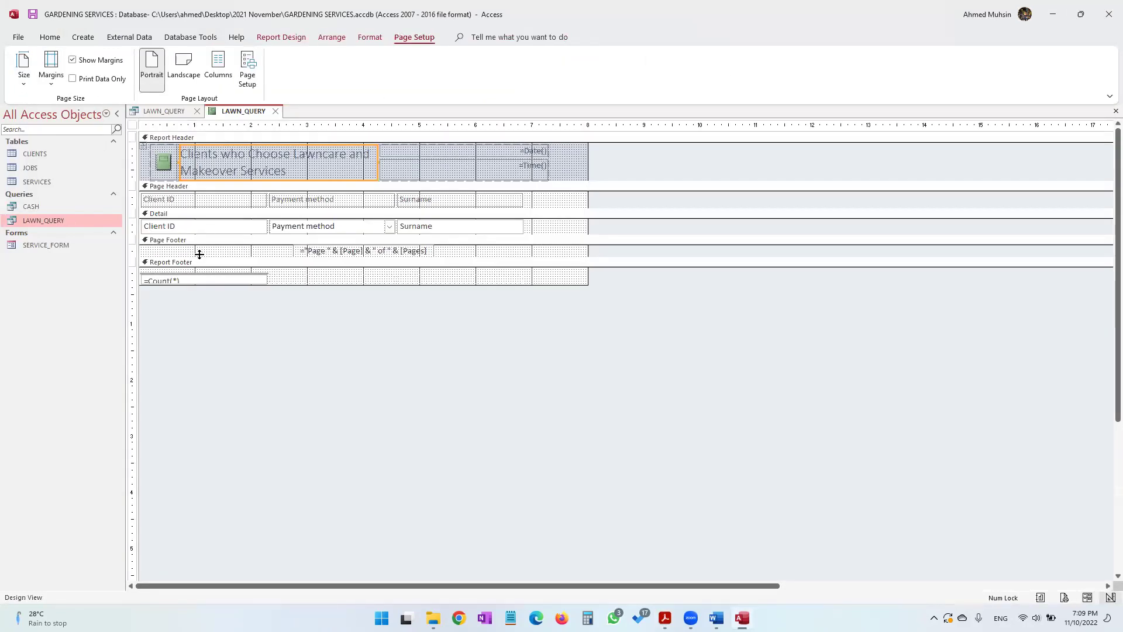
{"action": "left_click_drag", "start_coordinate": [209, 254], "coordinate": [211, 286]}
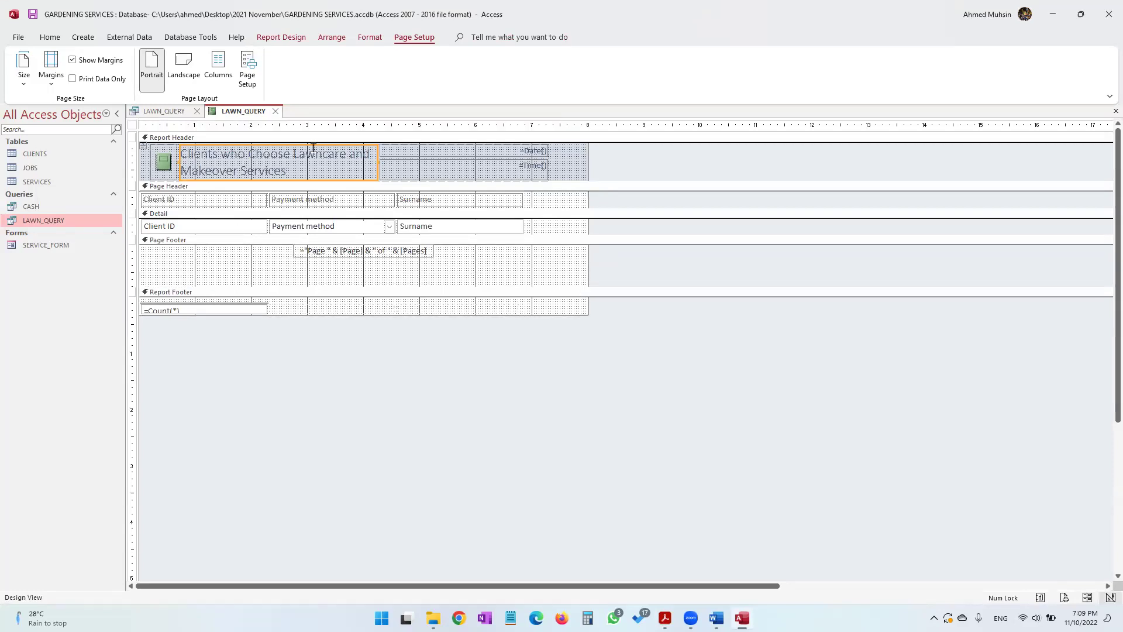
Step: Add a label about 4.4 inches wide below the page number with the candidate's name, candidate number and centre number, and show Report View
{"action": "left_click", "coordinate": [292, 39]}
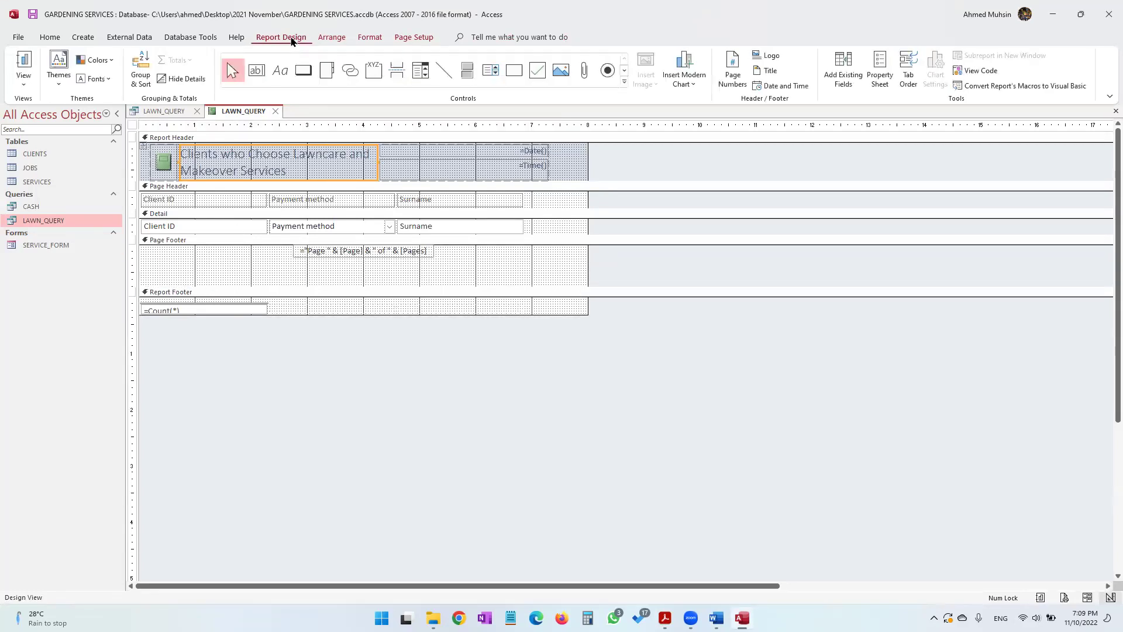
{"action": "left_click", "coordinate": [281, 73]}
{"action": "left_click_drag", "start_coordinate": [232, 265], "coordinate": [481, 280]}
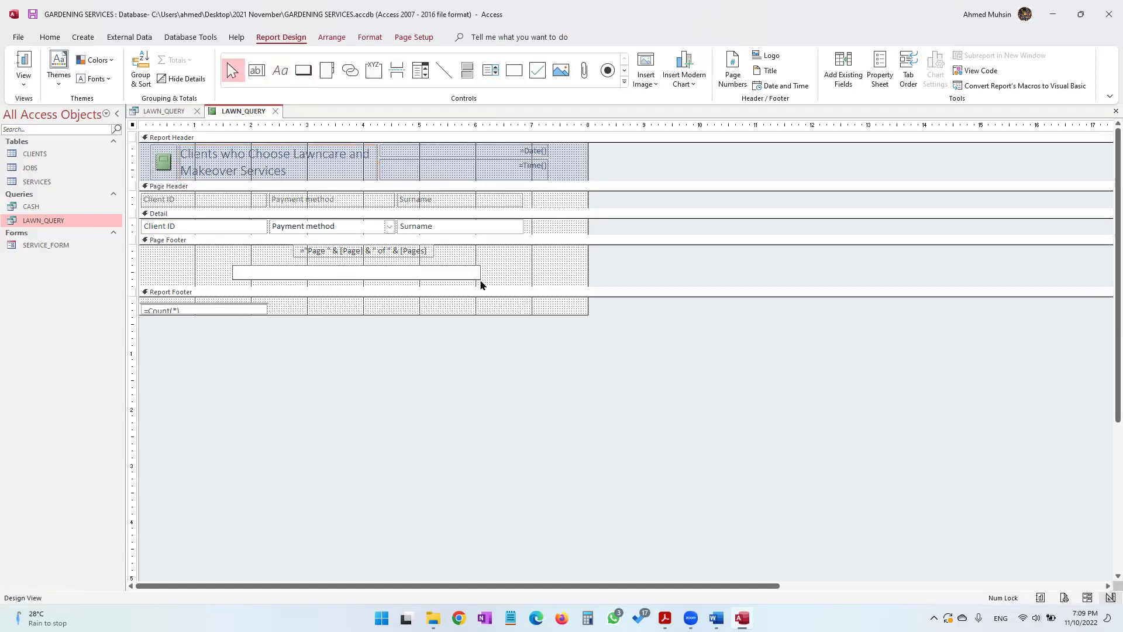
{"action": "key", "text": "alt+Tab"}
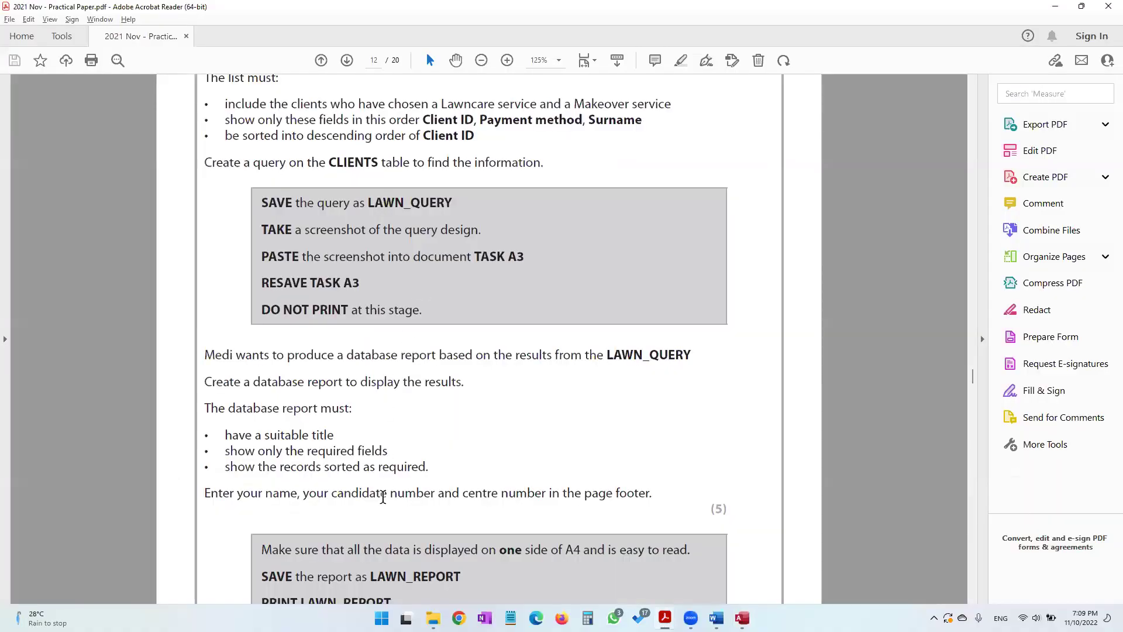
{"action": "key", "text": "alt+Tab"}
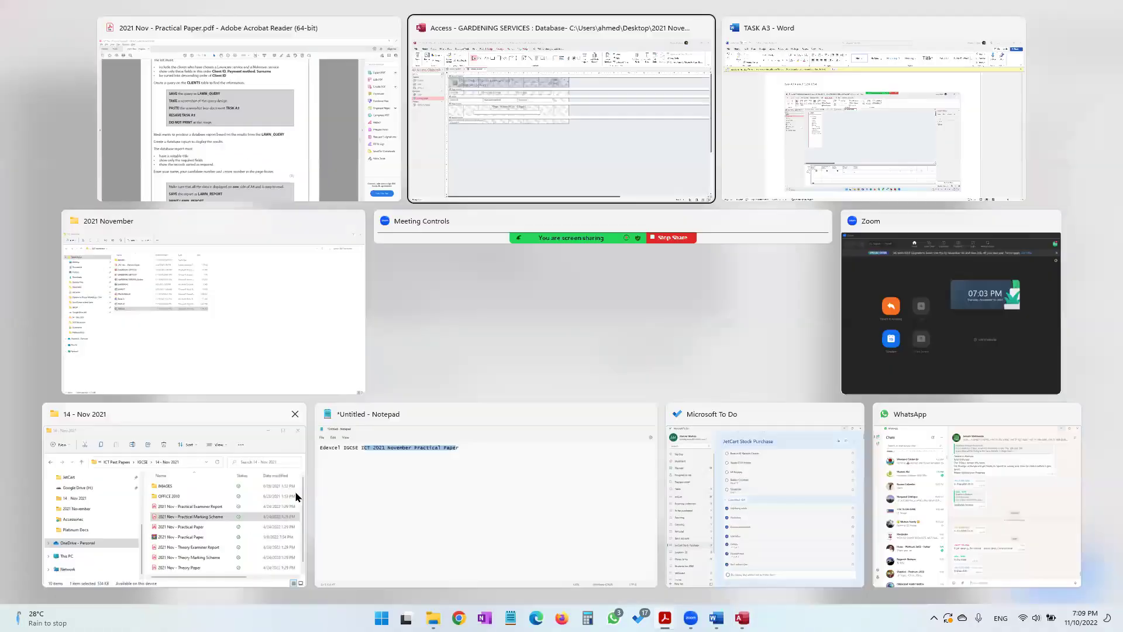
{"action": "type", "text": "med 1234 1234"}
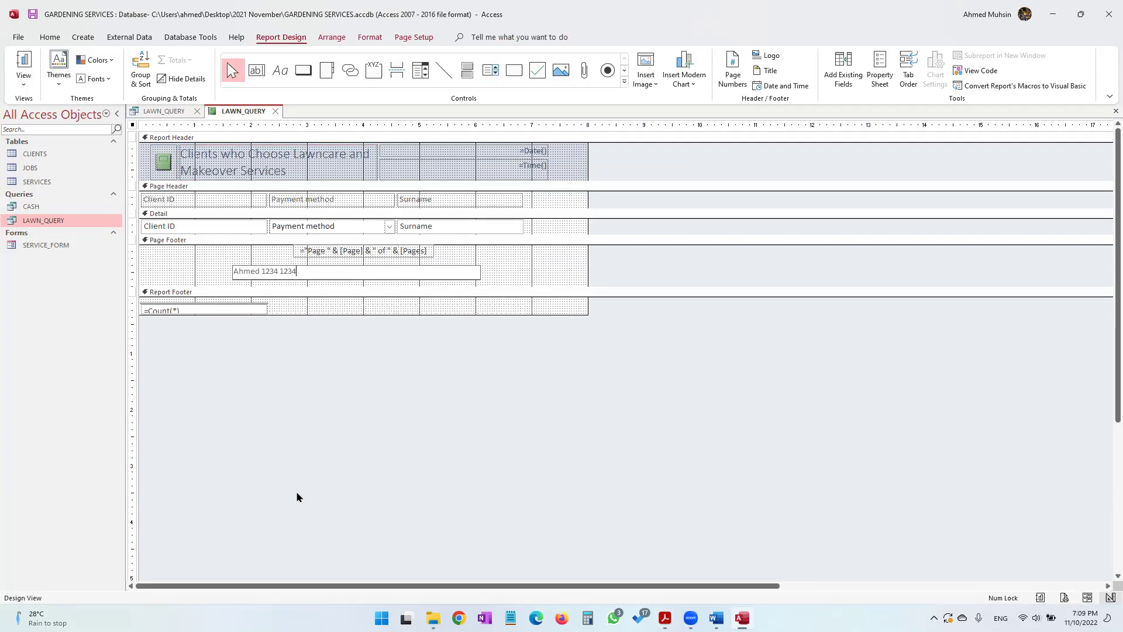
{"action": "left_click", "coordinate": [23, 79]}
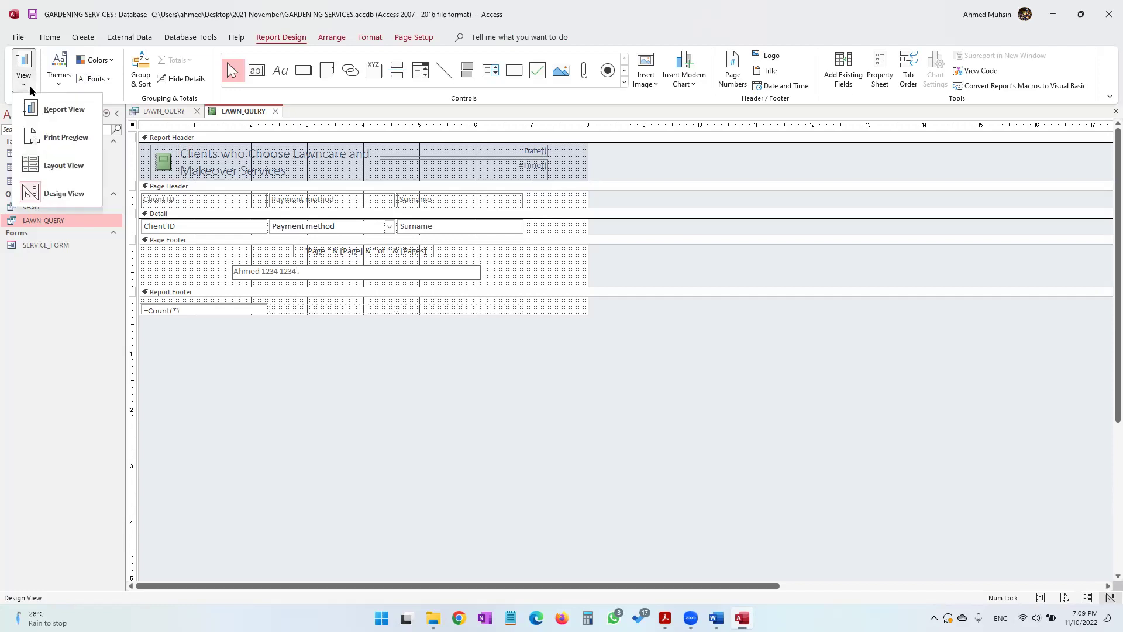
{"action": "left_click", "coordinate": [51, 120]}
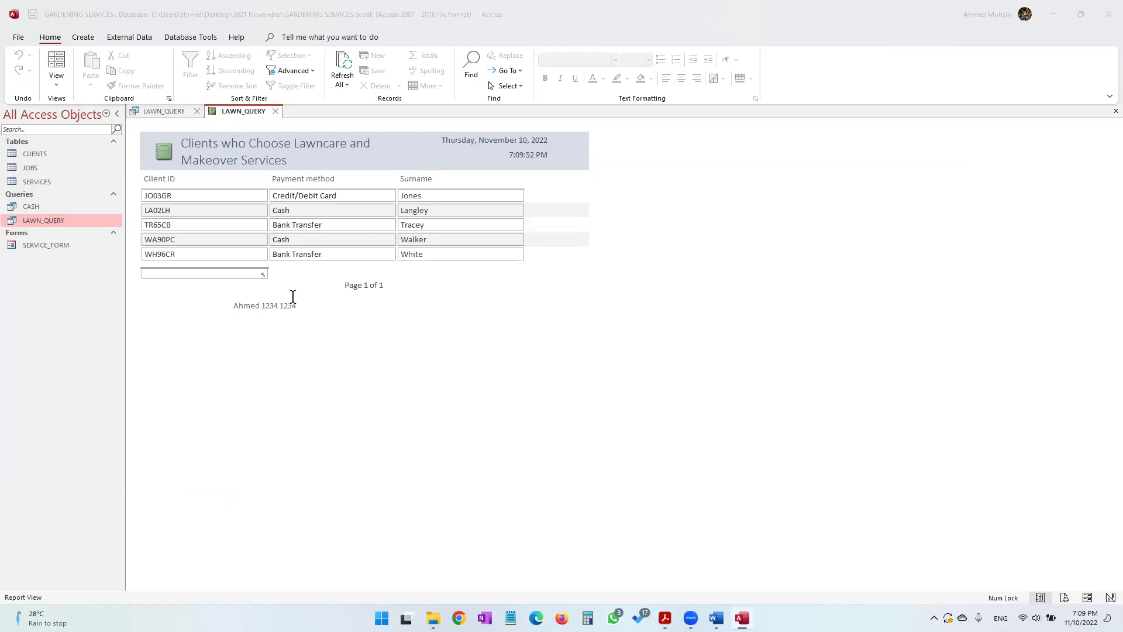
Step: Read the one-page A4 layout and report saving requirements in the task PDF and return to Access
{"action": "key", "text": "alt+Tab"}
{"action": "scroll", "coordinate": [357, 491], "scroll_direction": "down", "scroll_amount": 3}
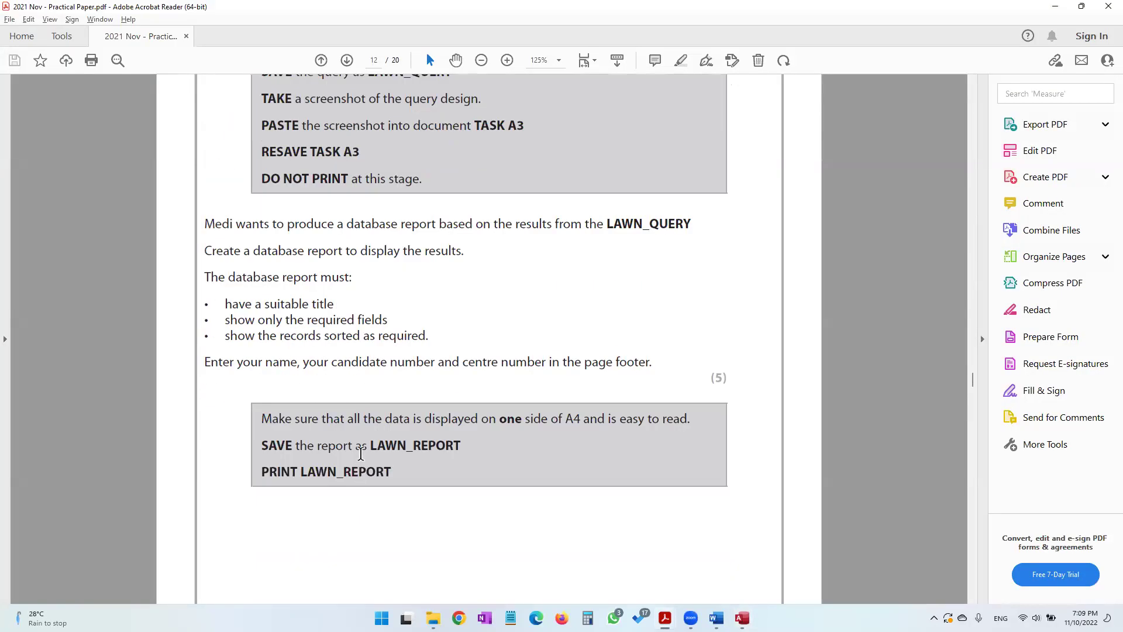
{"action": "mouse_move", "coordinate": [364, 419]}
{"action": "left_mouse_down"}
{"action": "mouse_move", "coordinate": [691, 420]}
{"action": "mouse_move", "coordinate": [689, 430]}
{"action": "left_mouse_up"}
{"action": "left_click_drag", "start_coordinate": [297, 447], "coordinate": [465, 448]}
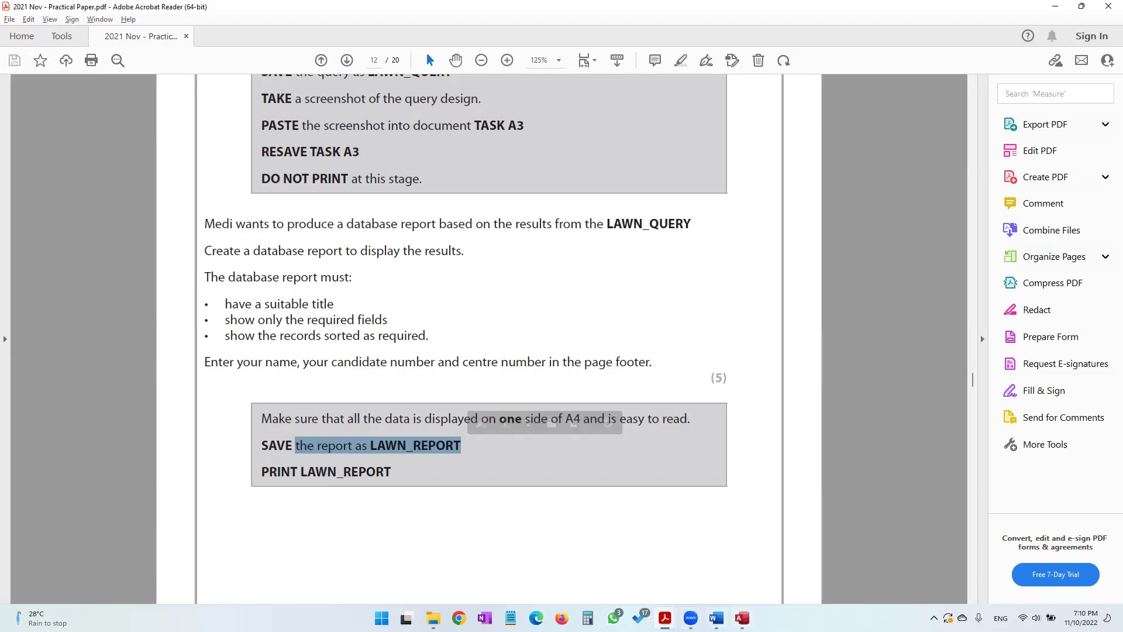
{"action": "key", "text": "alt+Tab"}
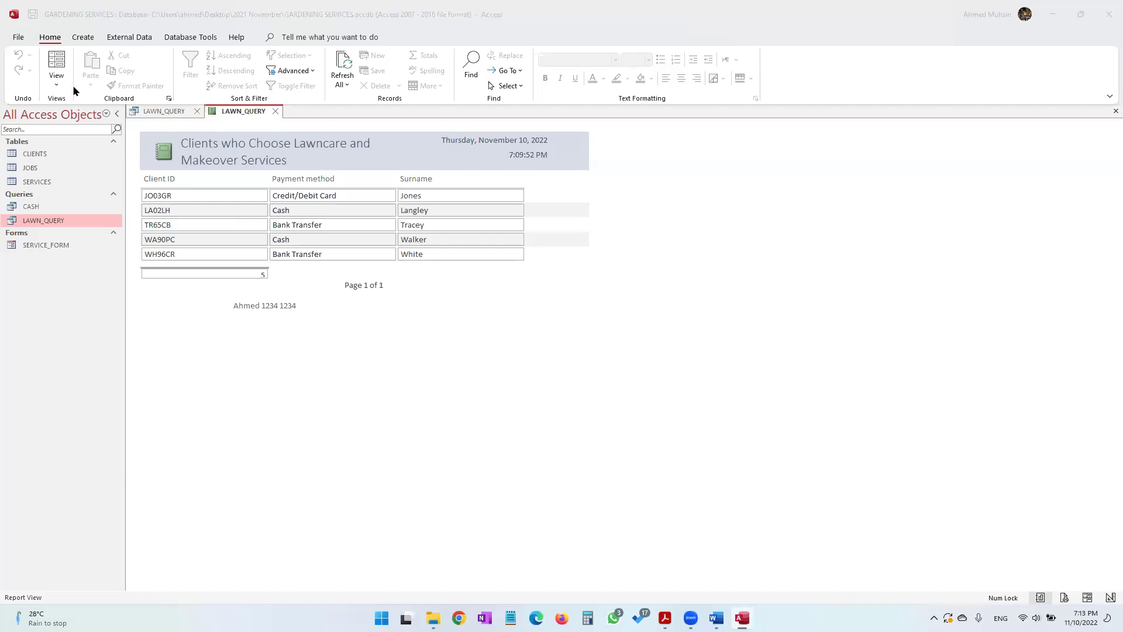
Step: Examine the report's page layout from header to footer in Print Preview and close the preview
{"action": "left_click", "coordinate": [56, 85]}
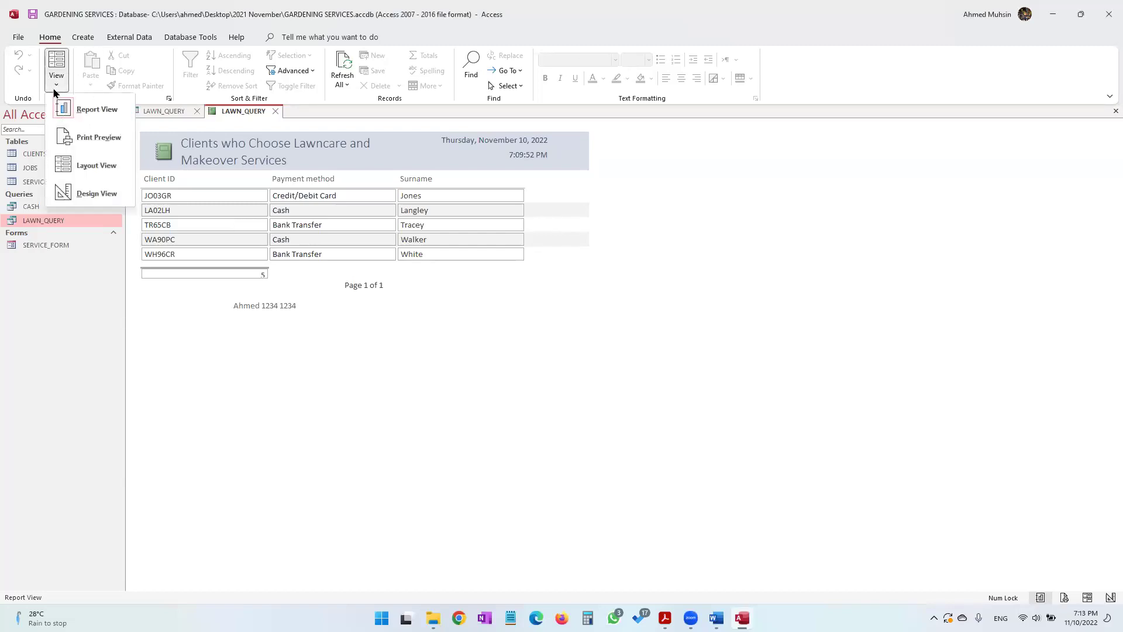
{"action": "left_click", "coordinate": [79, 145]}
{"action": "scroll", "coordinate": [462, 281], "scroll_direction": "down", "scroll_amount": 5}
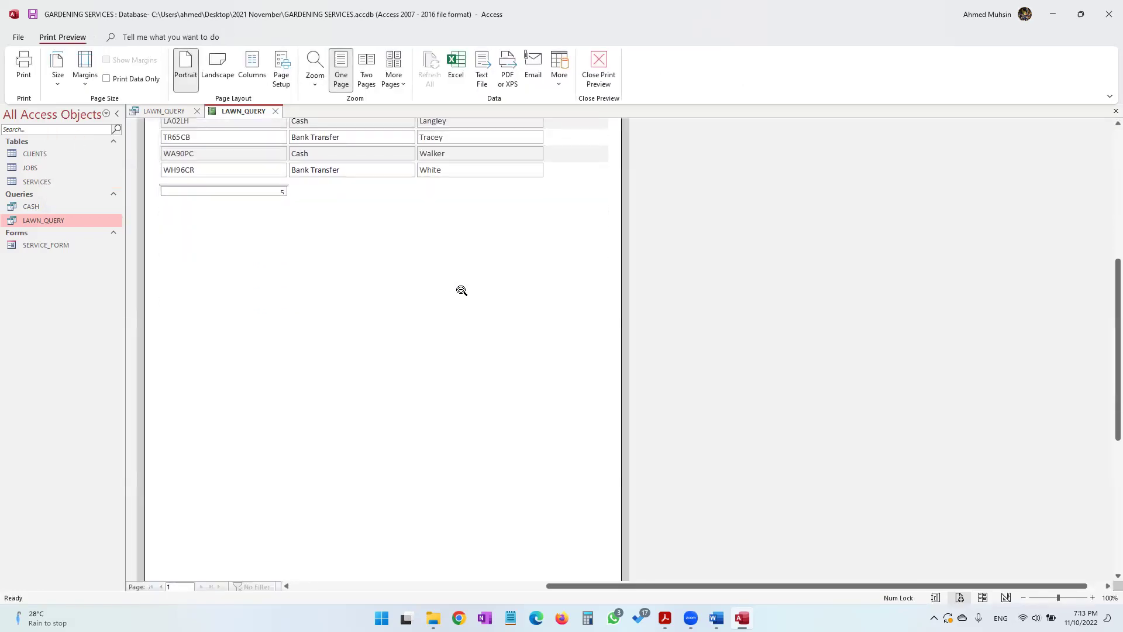
{"action": "scroll", "coordinate": [447, 326], "scroll_direction": "up", "scroll_amount": 3}
{"action": "scroll", "coordinate": [447, 327], "scroll_direction": "up", "scroll_amount": 2}
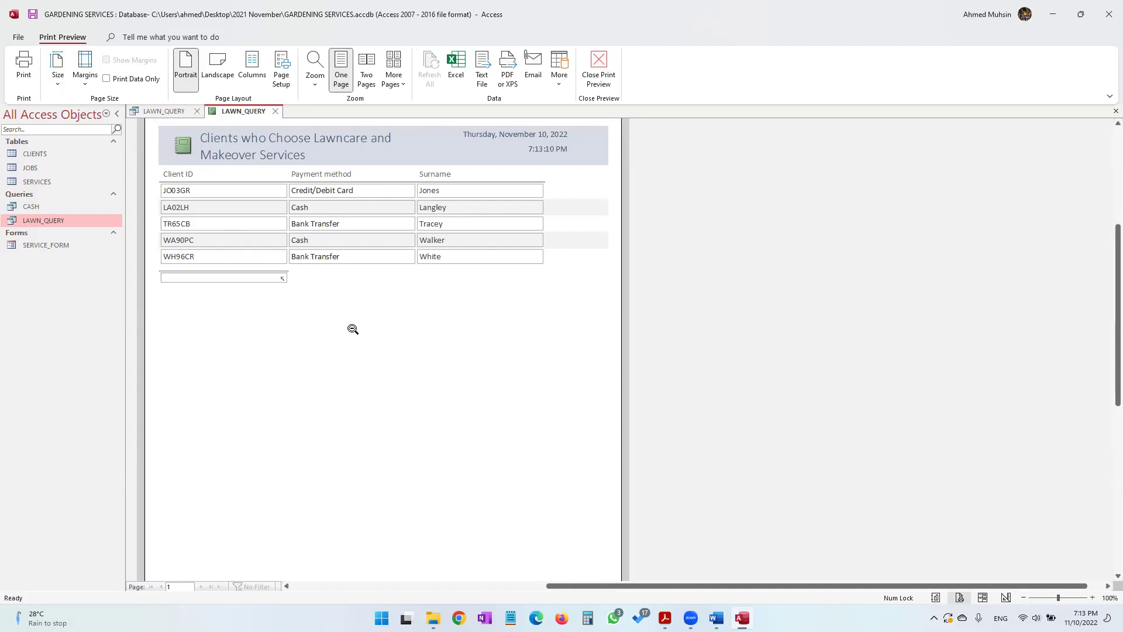
{"action": "scroll", "coordinate": [353, 351], "scroll_direction": "down", "scroll_amount": 5}
{"action": "scroll", "coordinate": [321, 461], "scroll_direction": "up", "scroll_amount": 5}
{"action": "left_click", "coordinate": [599, 70]}
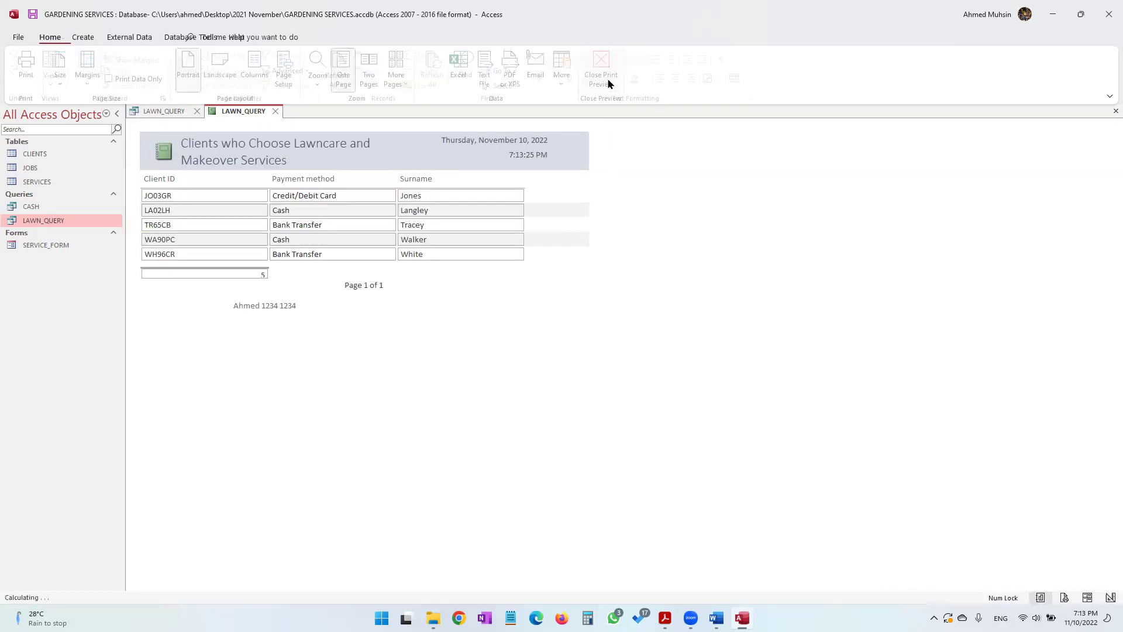
Step: Narrow the Client ID column slightly in Layout View and make the record count box below it taller
{"action": "left_click", "coordinate": [56, 79]}
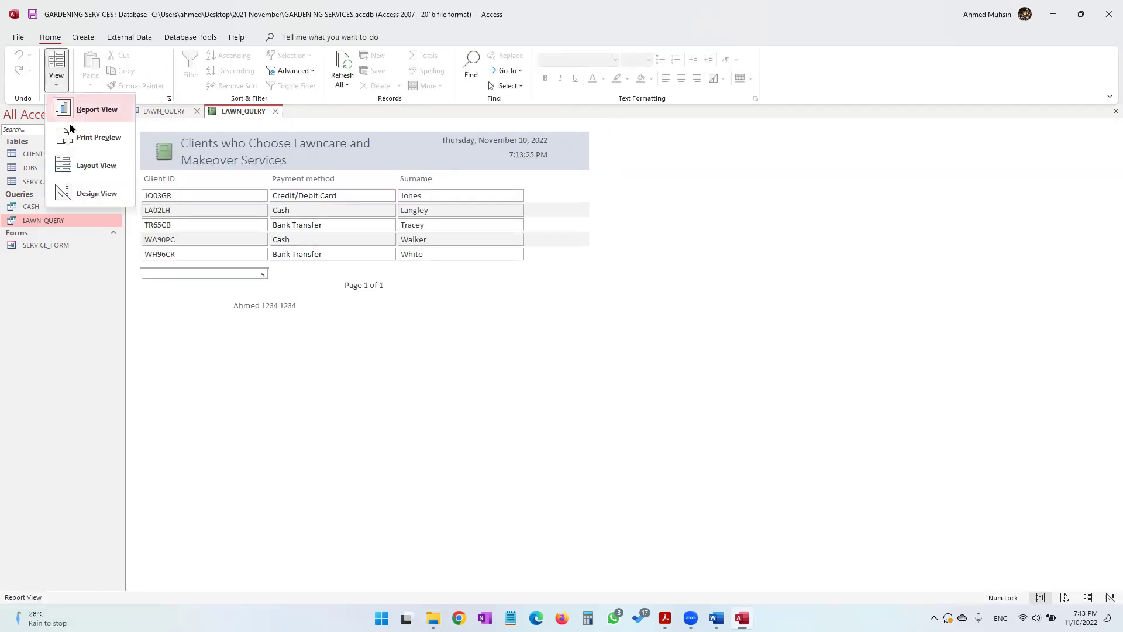
{"action": "left_click", "coordinate": [77, 165]}
{"action": "left_click", "coordinate": [260, 227]}
{"action": "left_click", "coordinate": [265, 227]}
{"action": "left_click_drag", "start_coordinate": [265, 225], "coordinate": [262, 225]}
{"action": "left_click_drag", "start_coordinate": [263, 225], "coordinate": [261, 224]}
{"action": "left_click", "coordinate": [212, 275]}
{"action": "left_click", "coordinate": [215, 311]}
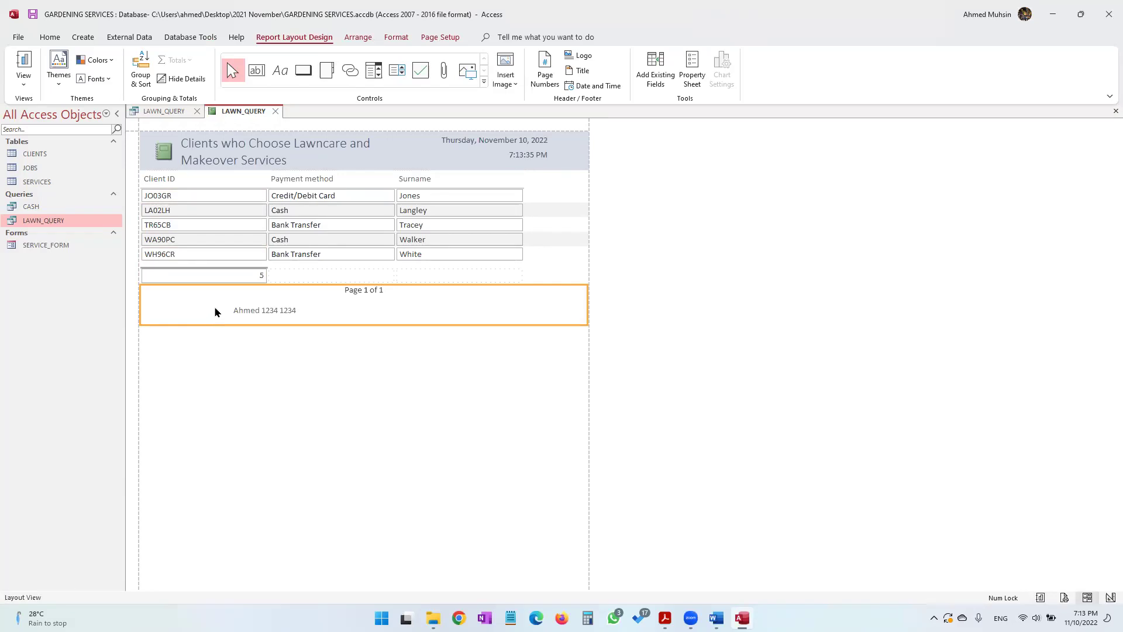
Step: Check the required report name in the task PDF and save the report in Access as LAWN_REPORT
{"action": "left_click", "coordinate": [666, 618]}
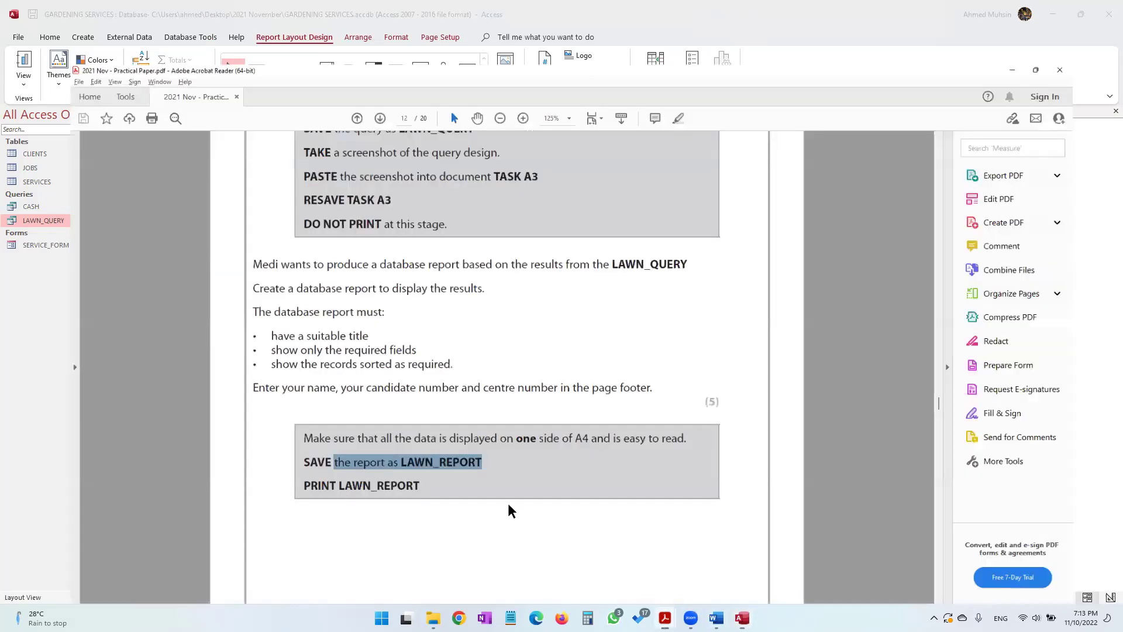
{"action": "mouse_move", "coordinate": [743, 618]}
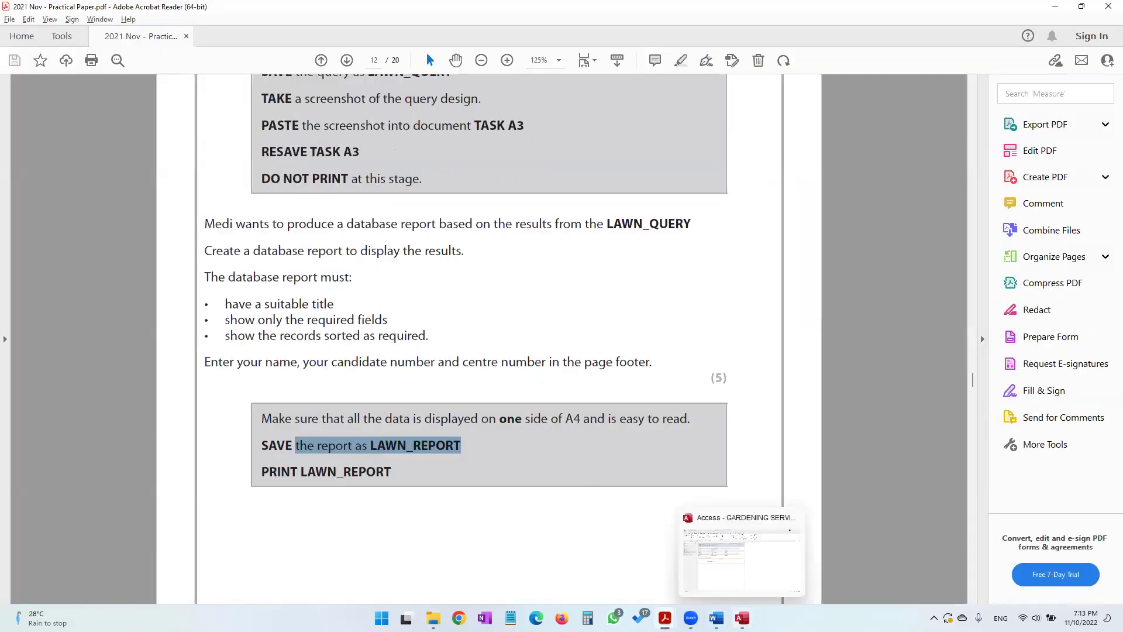
{"action": "left_click", "coordinate": [676, 563]}
{"action": "left_click", "coordinate": [33, 14]}
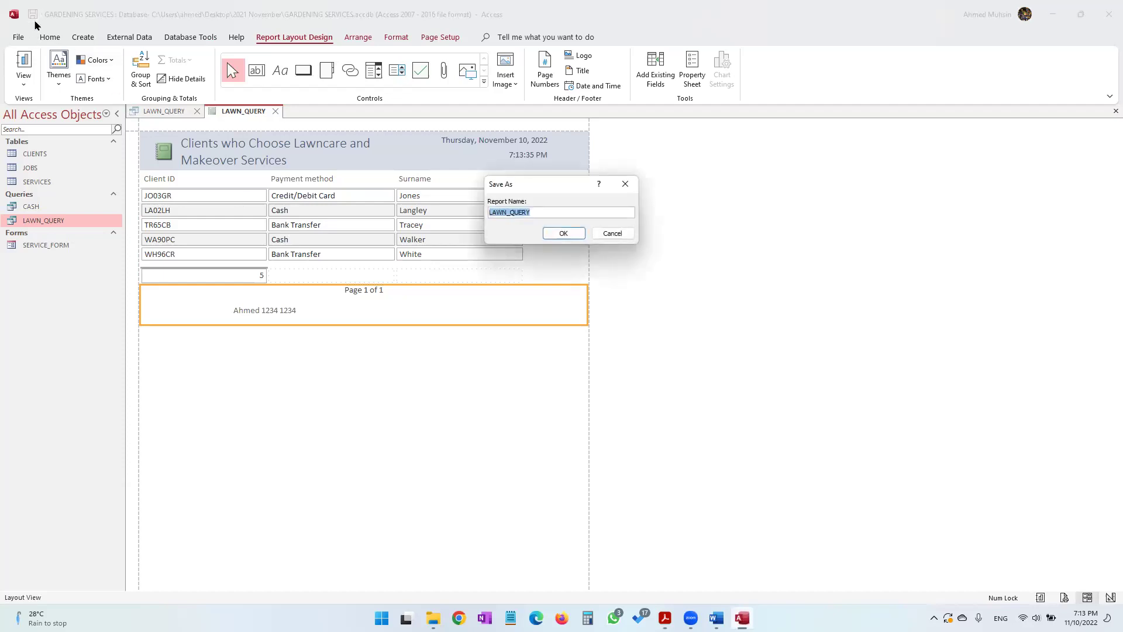
{"action": "key", "text": "End"}
{"action": "key", "text": "BackSpace"}
{"action": "key", "text": "Return"}
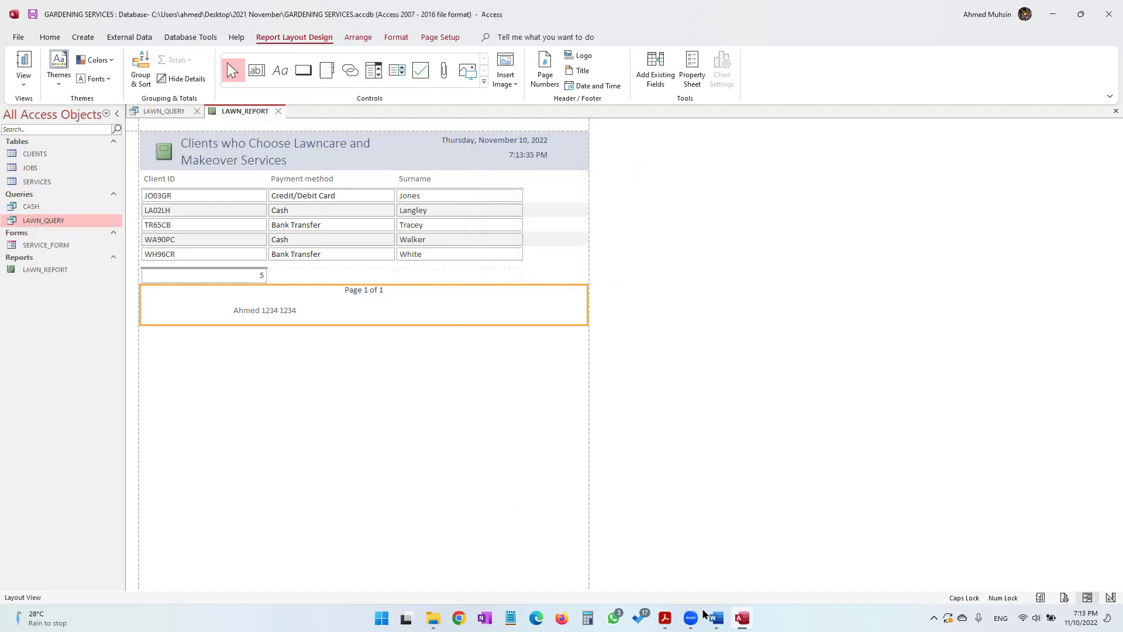
Step: Read the print instruction for LAWN_REPORT in the task PDF and show the report in Print Preview in Access
{"action": "left_click", "coordinate": [665, 618]}
{"action": "left_click_drag", "start_coordinate": [307, 472], "coordinate": [377, 473]}
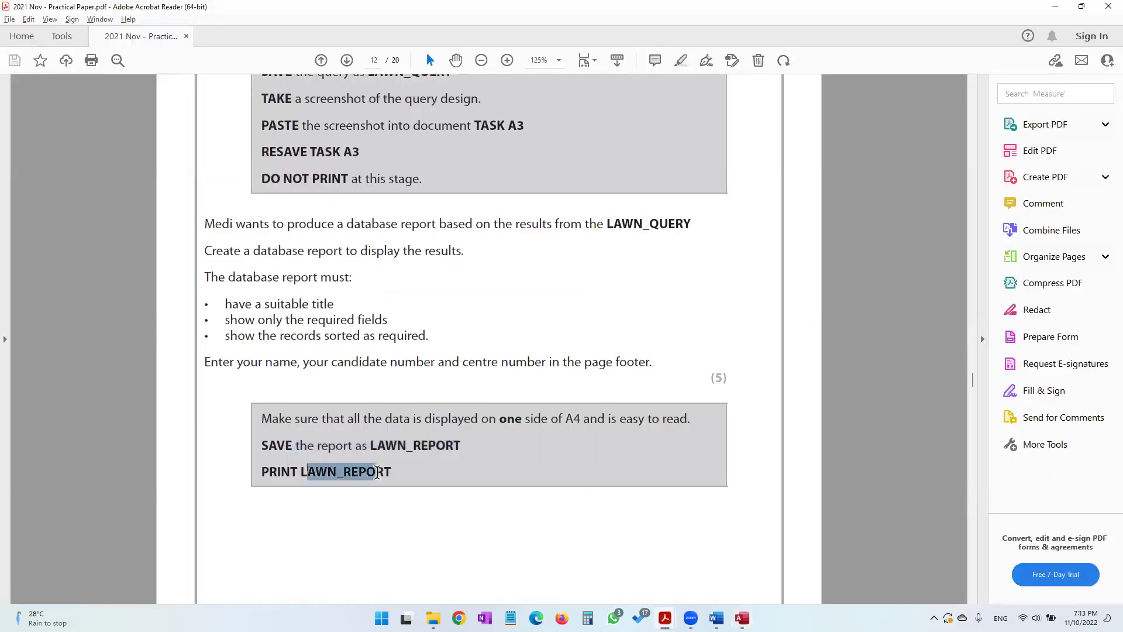
{"action": "key", "text": "alt+Tab"}
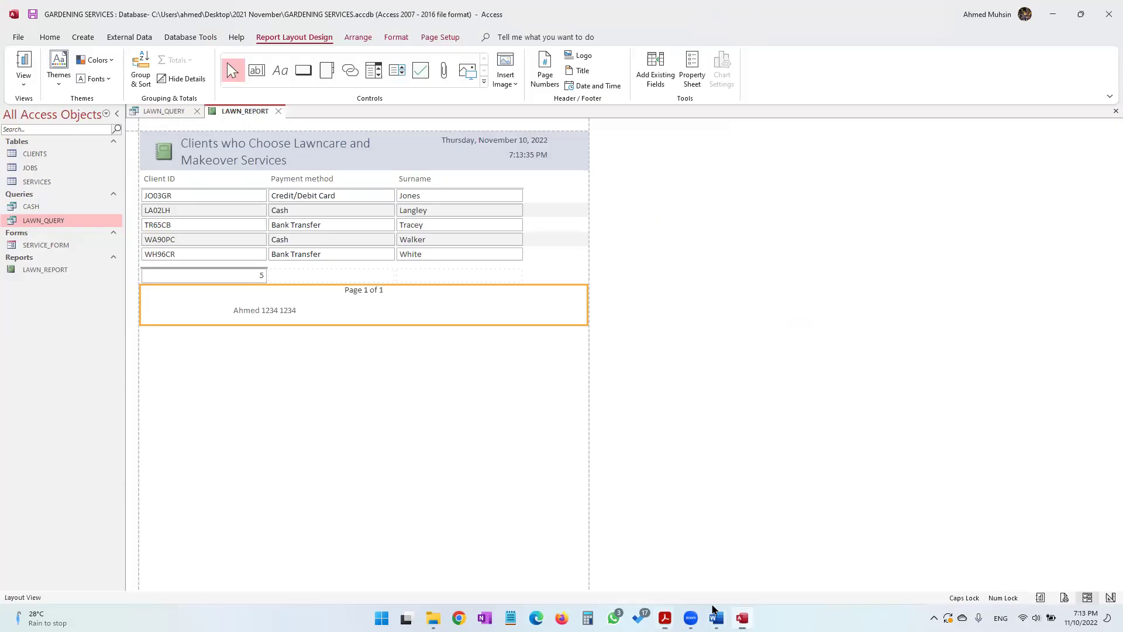
{"action": "left_click", "coordinate": [22, 39]}
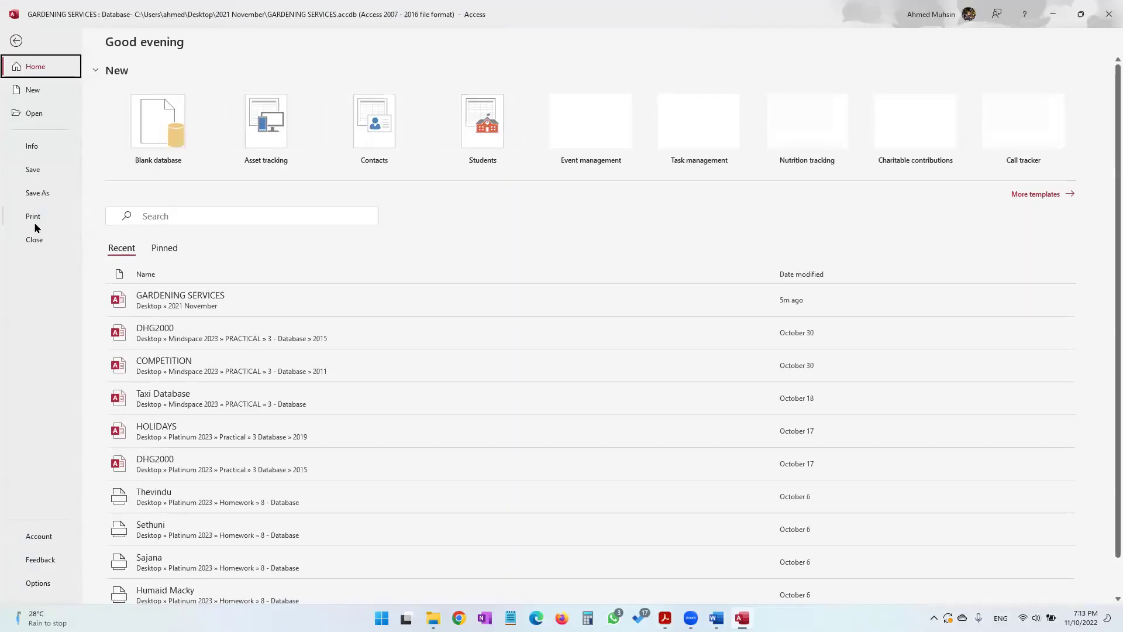
{"action": "left_click", "coordinate": [33, 217]}
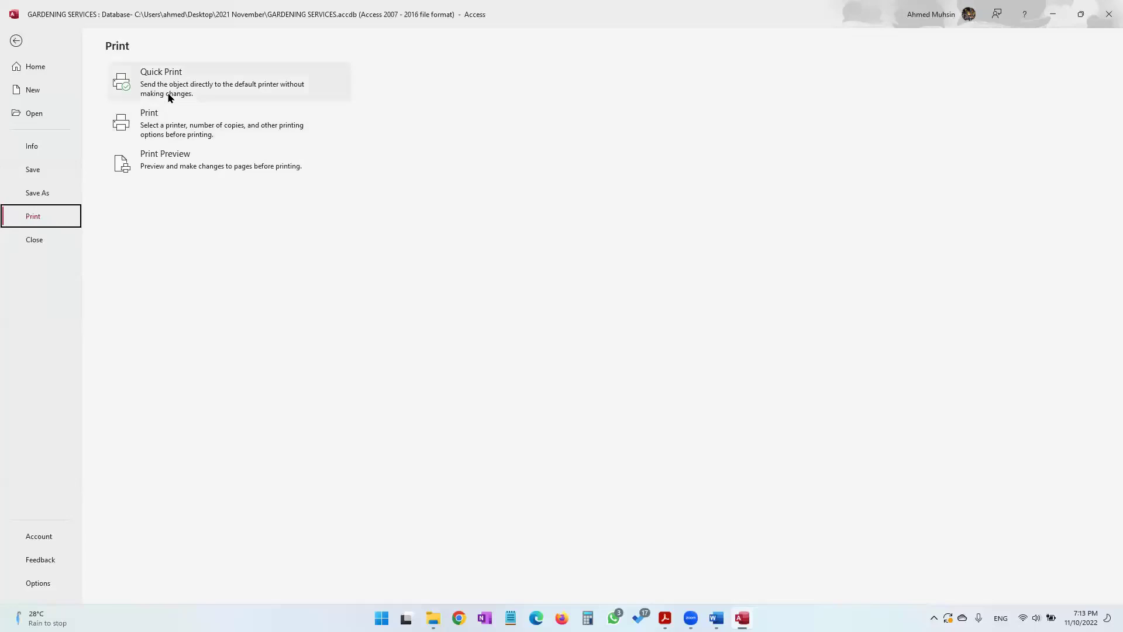
{"action": "left_click", "coordinate": [16, 41]}
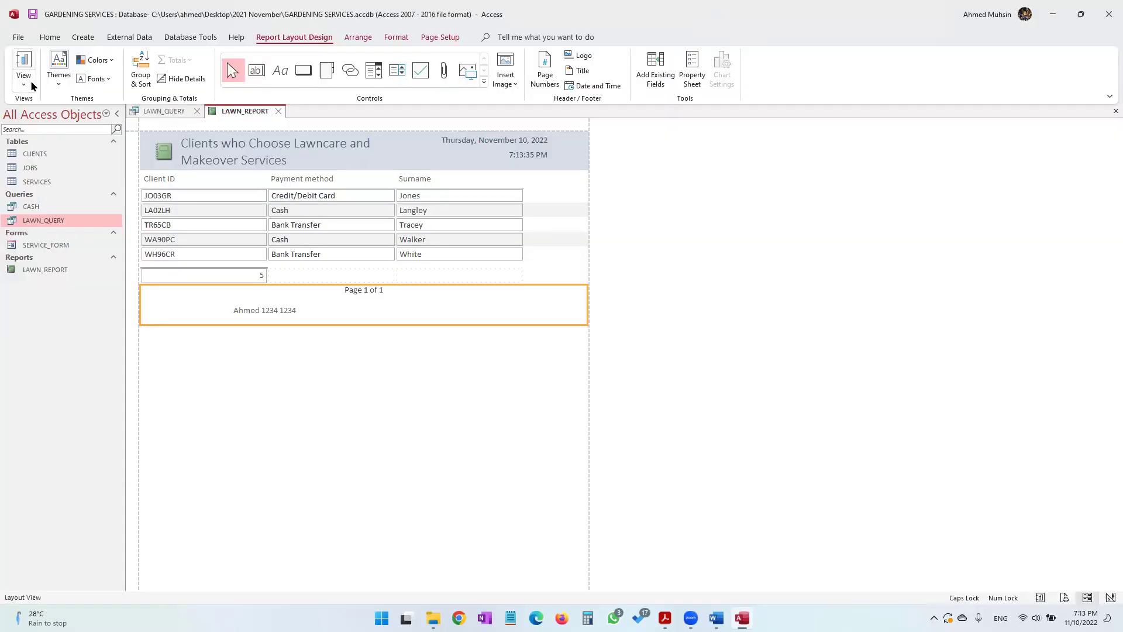
{"action": "left_click", "coordinate": [24, 79]}
{"action": "left_click", "coordinate": [40, 133]}
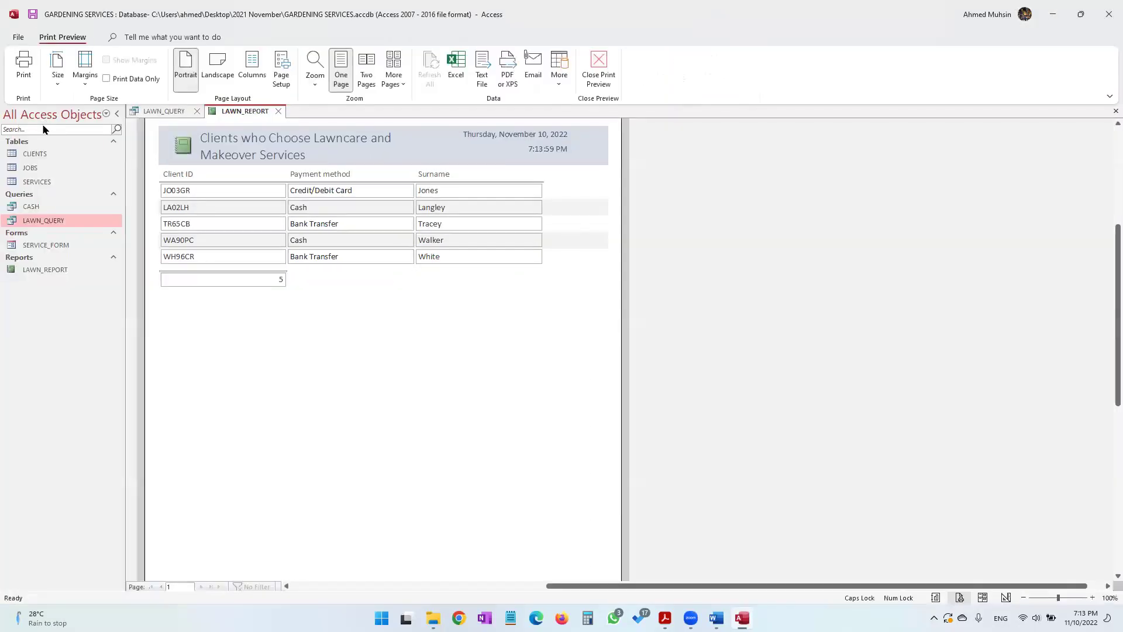
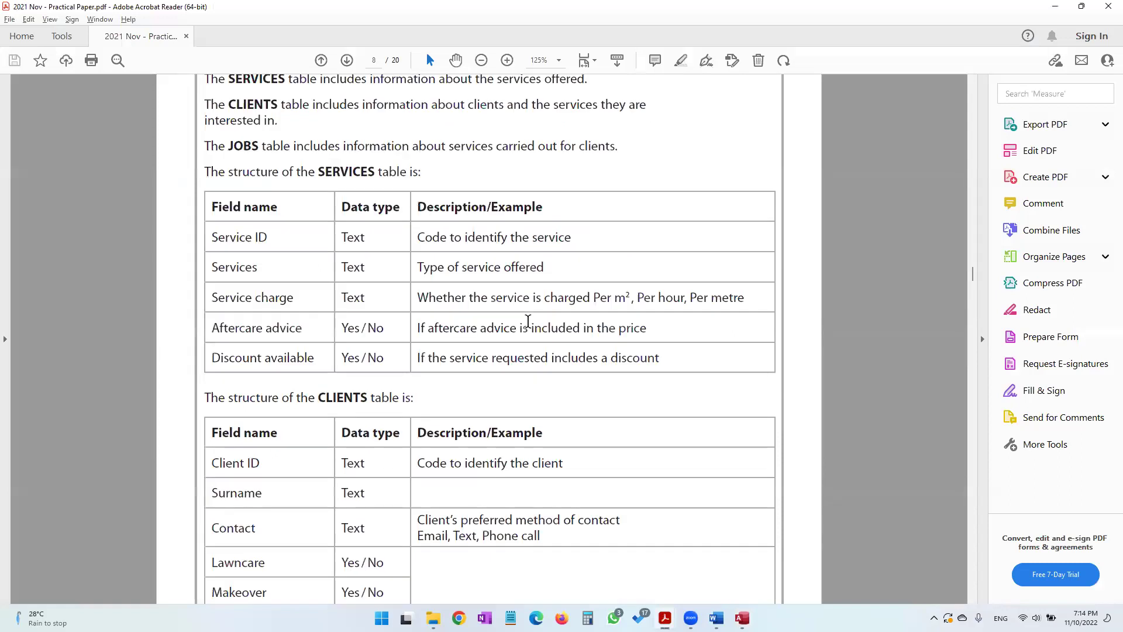
Step: Examine the CLIENTS table structure in the task PDF, focusing on the Contact field's data type, and return to the report task
{"action": "scroll", "coordinate": [259, 337], "scroll_direction": "up", "scroll_amount": 10}
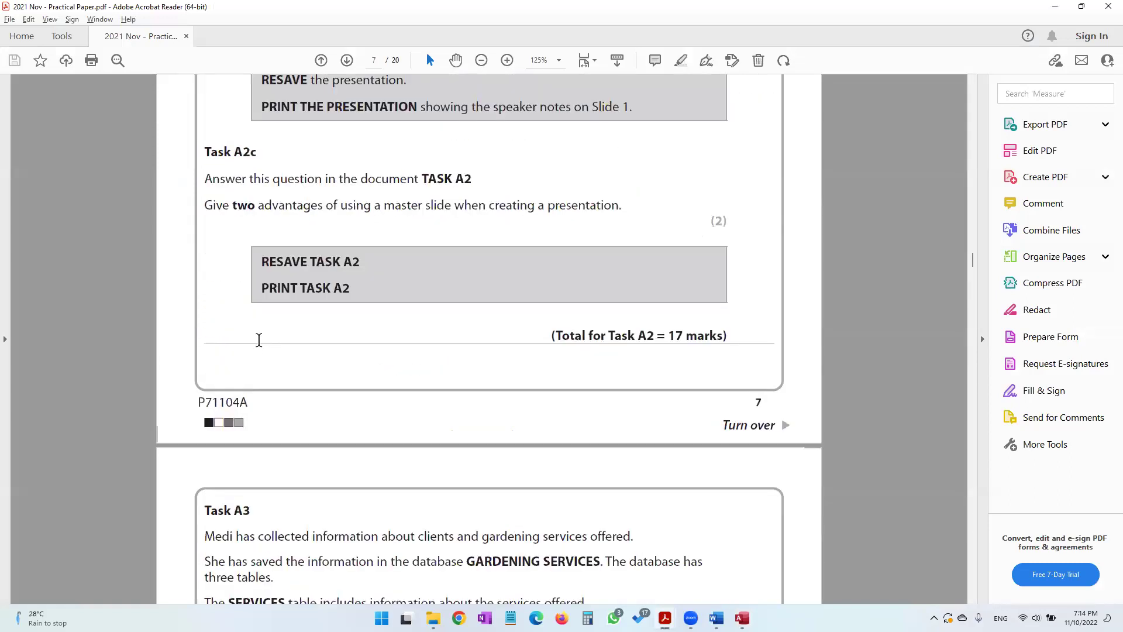
{"action": "scroll", "coordinate": [259, 340], "scroll_direction": "up", "scroll_amount": 20}
{"action": "scroll", "coordinate": [260, 343], "scroll_direction": "down", "scroll_amount": 5}
{"action": "scroll", "coordinate": [264, 346], "scroll_direction": "down", "scroll_amount": 20}
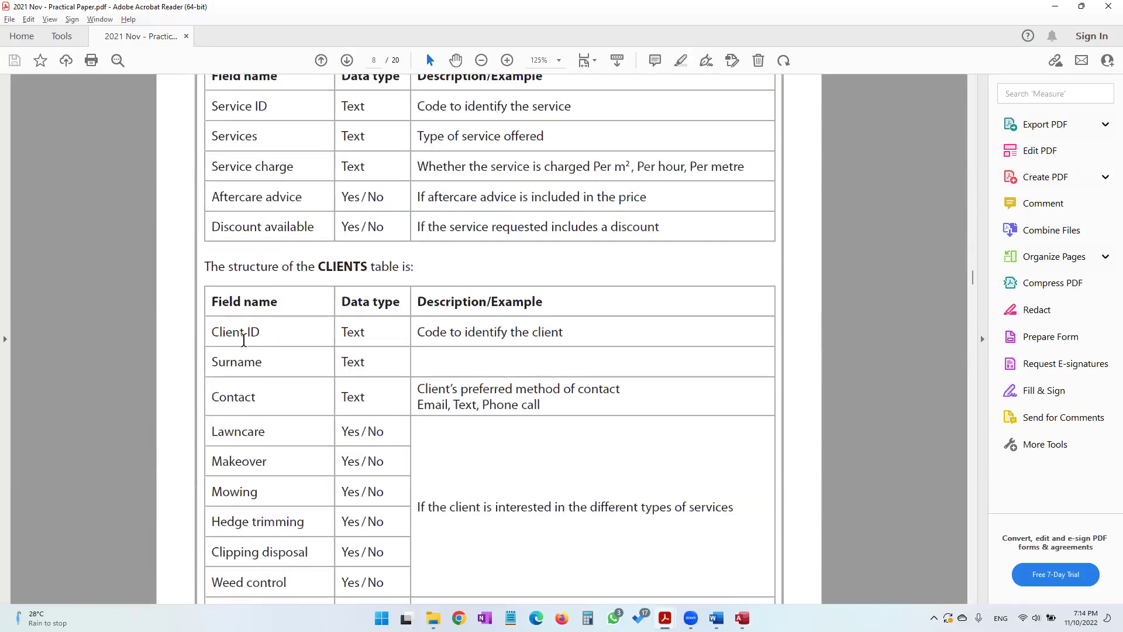
{"action": "scroll", "coordinate": [246, 351], "scroll_direction": "down", "scroll_amount": 10}
{"action": "scroll", "coordinate": [253, 385], "scroll_direction": "up", "scroll_amount": 10}
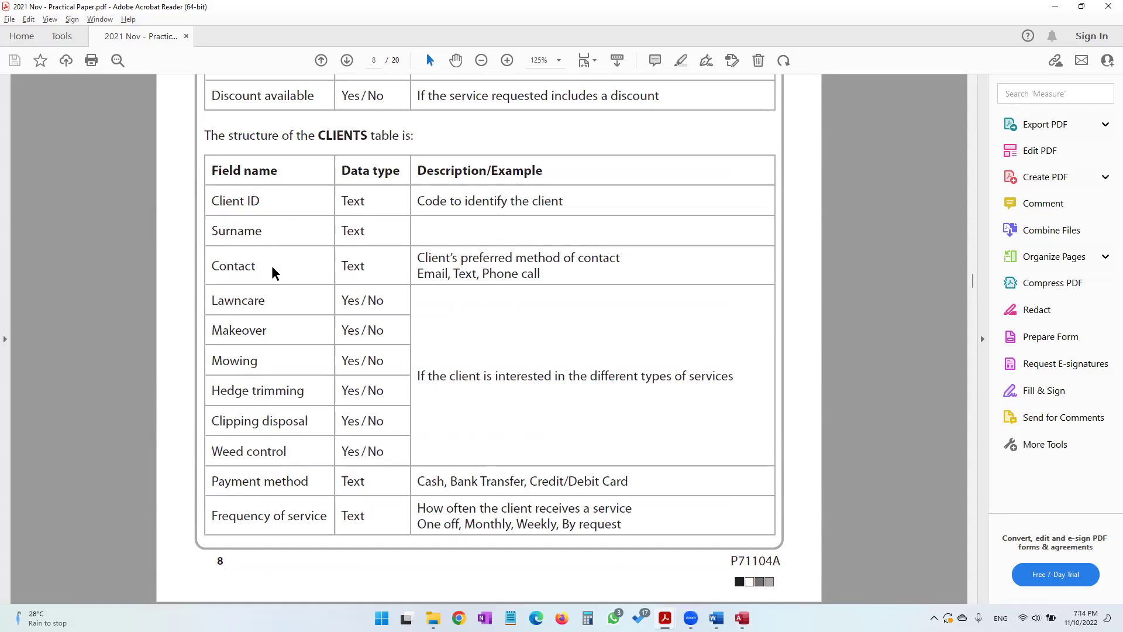
{"action": "left_click_drag", "start_coordinate": [258, 266], "coordinate": [209, 266]}
{"action": "left_click_drag", "start_coordinate": [371, 268], "coordinate": [341, 266]}
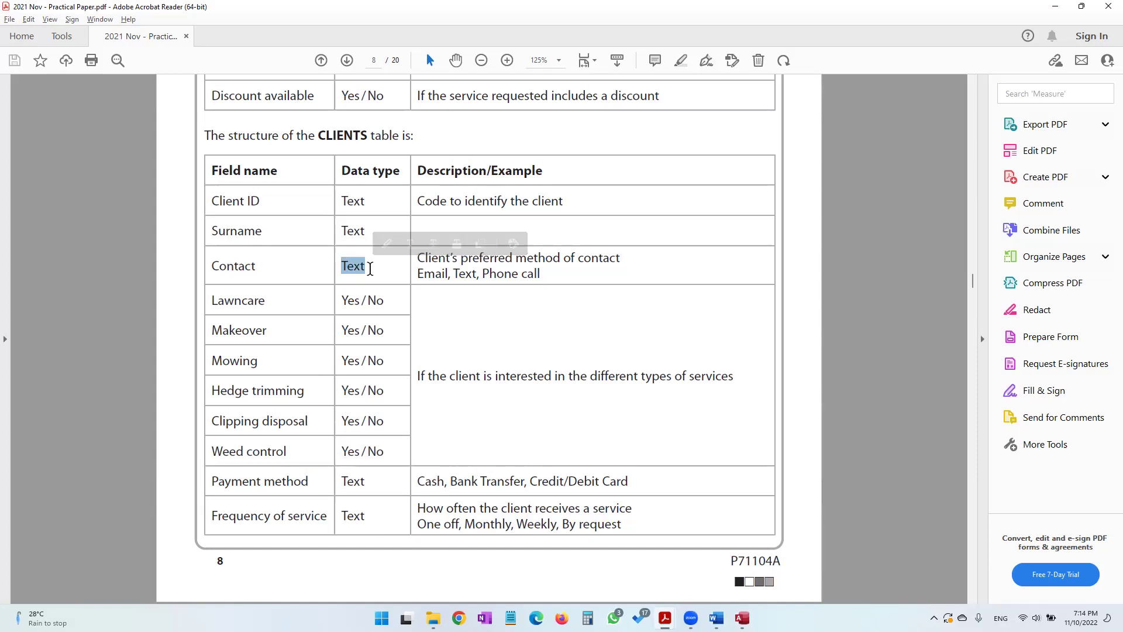
{"action": "double_click", "coordinate": [367, 267]}
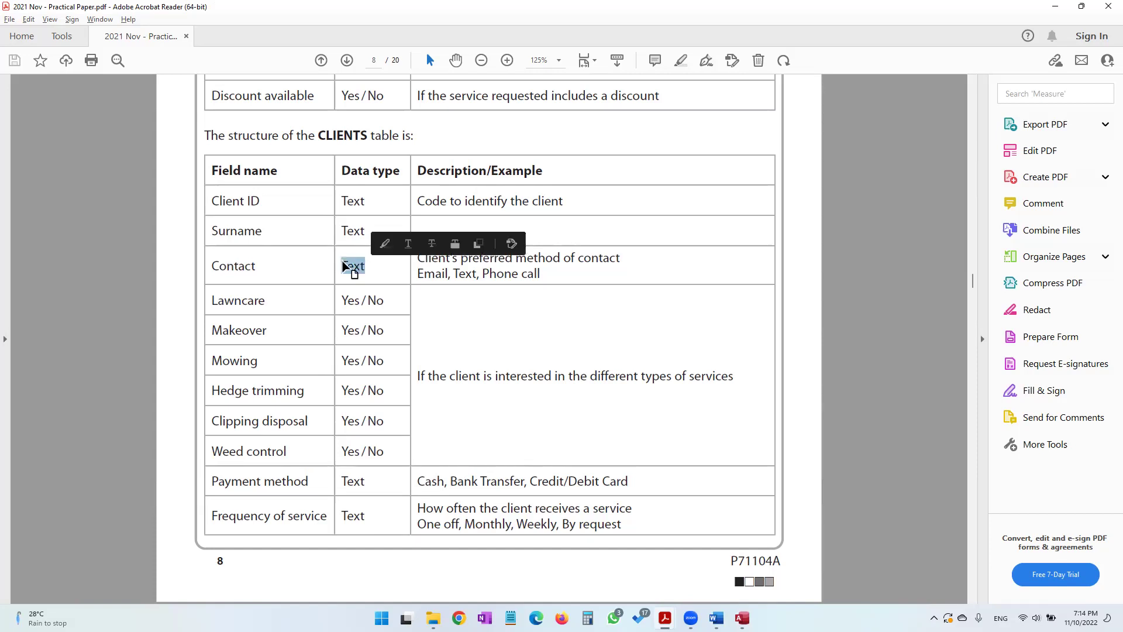
{"action": "left_click", "coordinate": [372, 271]}
{"action": "double_click", "coordinate": [357, 264]}
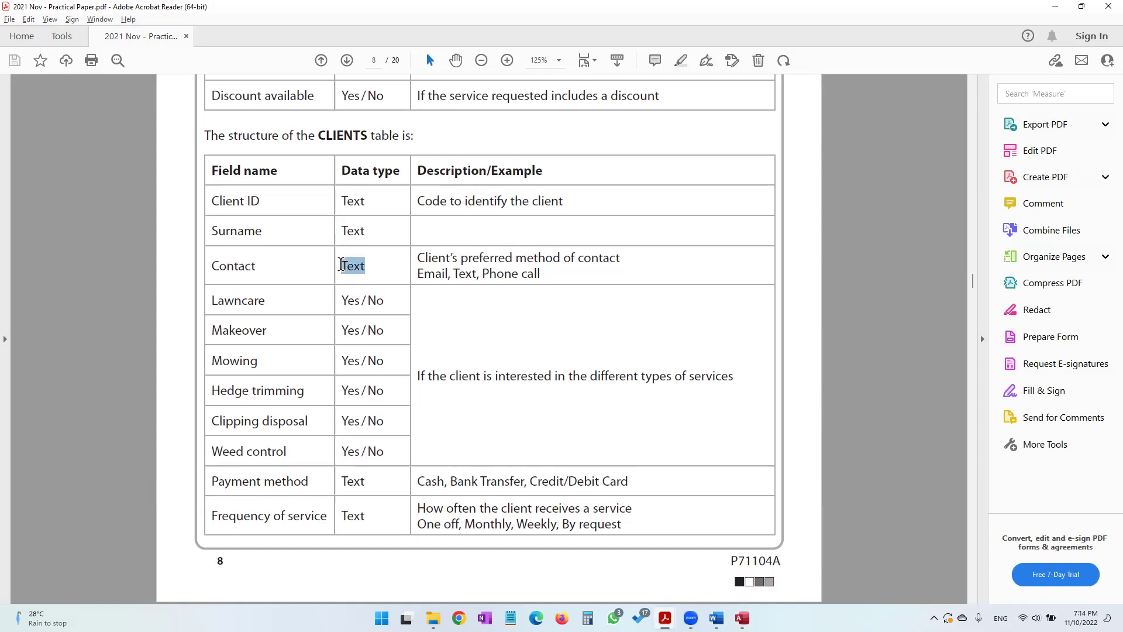
{"action": "left_click", "coordinate": [345, 266]}
{"action": "left_click_drag", "start_coordinate": [371, 266], "coordinate": [346, 269]}
{"action": "left_click", "coordinate": [370, 275]}
{"action": "left_click_drag", "start_coordinate": [368, 268], "coordinate": [334, 264]}
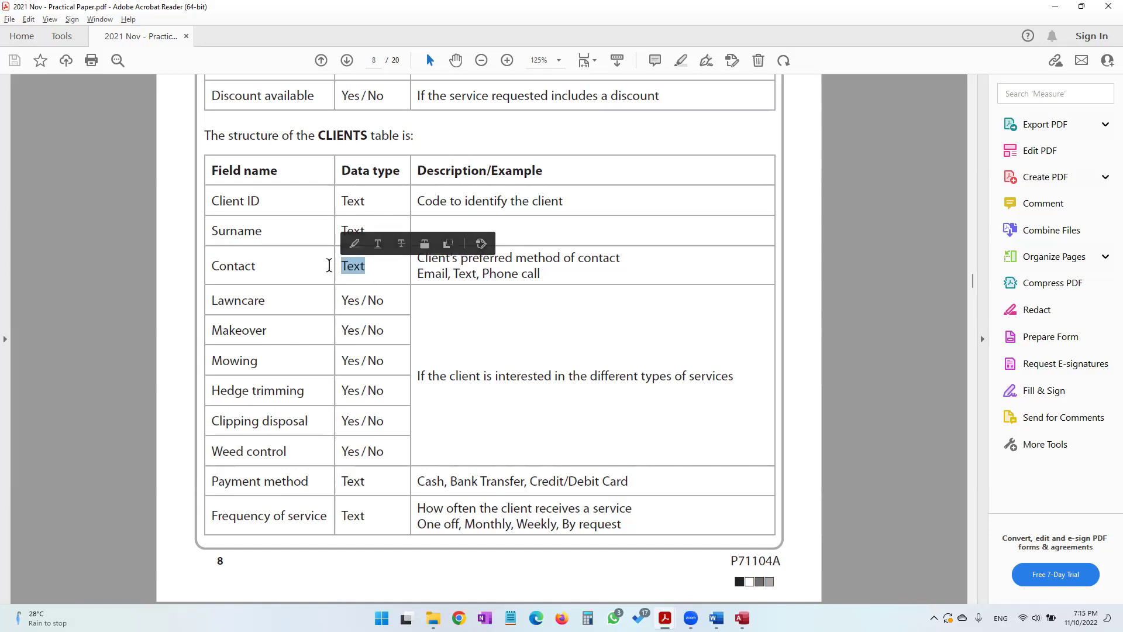
{"action": "scroll", "coordinate": [428, 316], "scroll_direction": "down", "scroll_amount": 20}
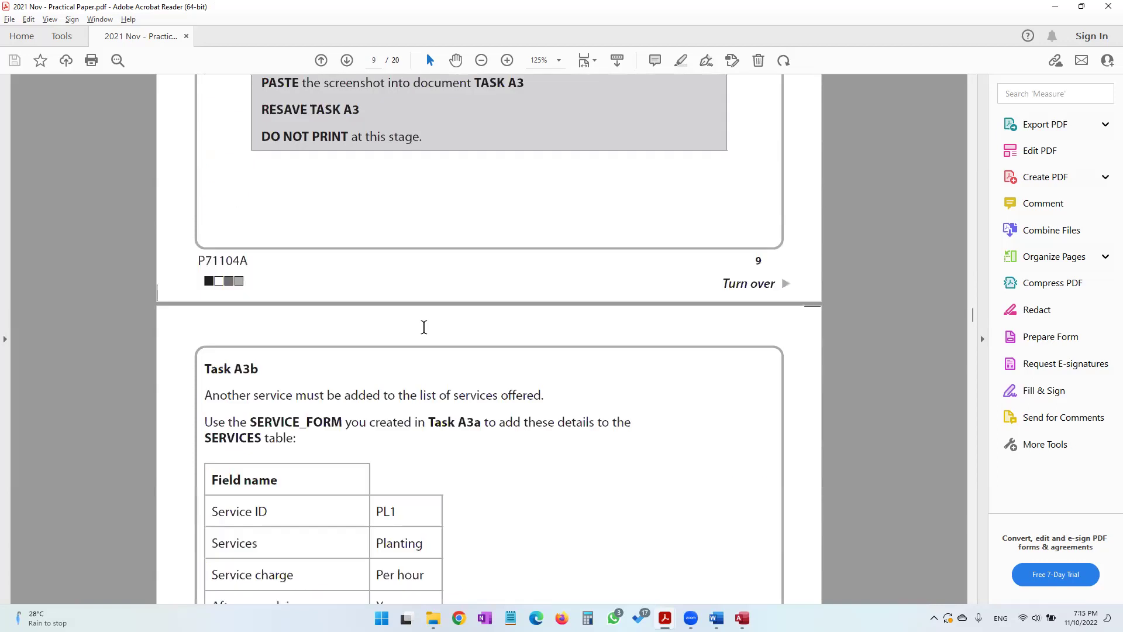
{"action": "scroll", "coordinate": [392, 365], "scroll_direction": "down", "scroll_amount": 15}
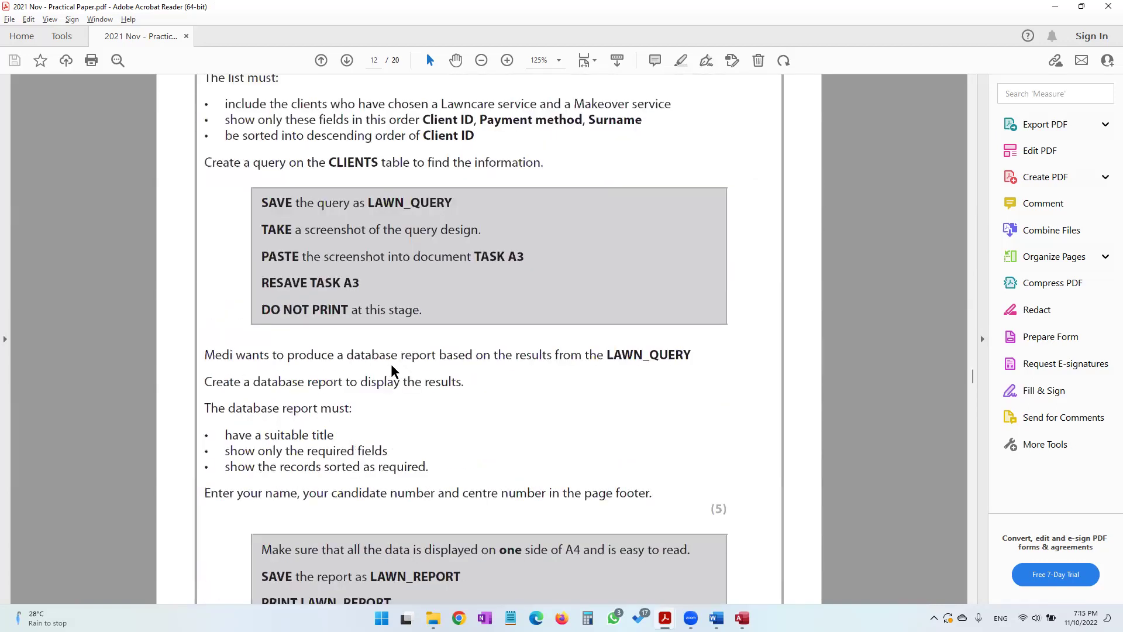
Step: In the Word document TASK A3, start answer I) below the last screenshot with "It has not been set to NUMBER, since some"
{"action": "left_click", "coordinate": [717, 618]}
{"action": "scroll", "coordinate": [810, 506], "scroll_direction": "down", "scroll_amount": 3}
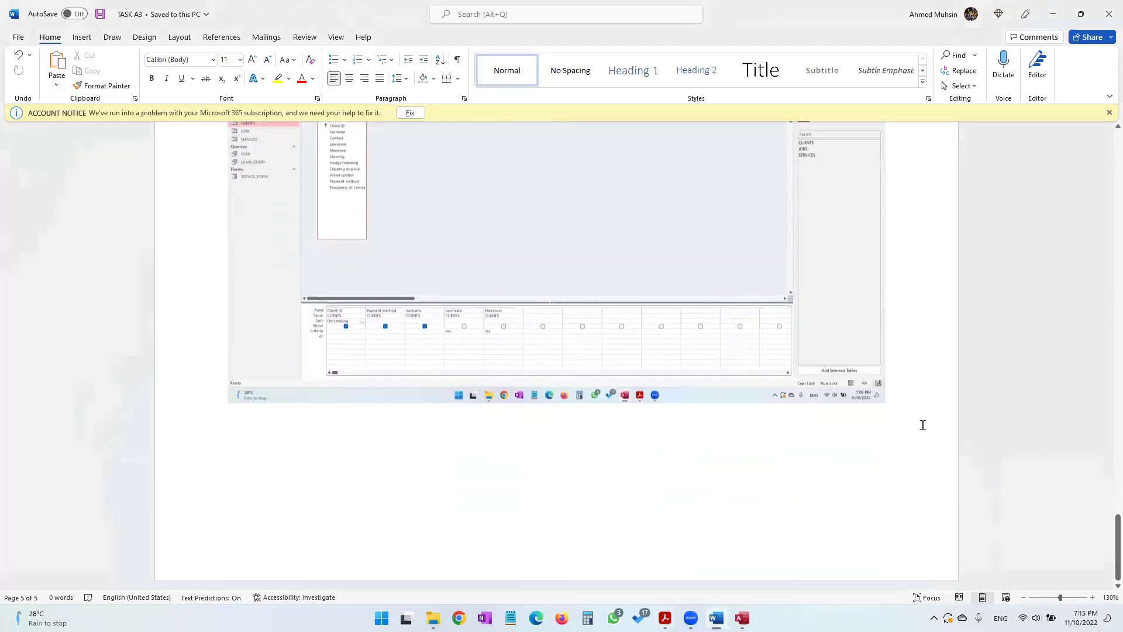
{"action": "key", "text": "Return"}
{"action": "type", "text": "I) "}
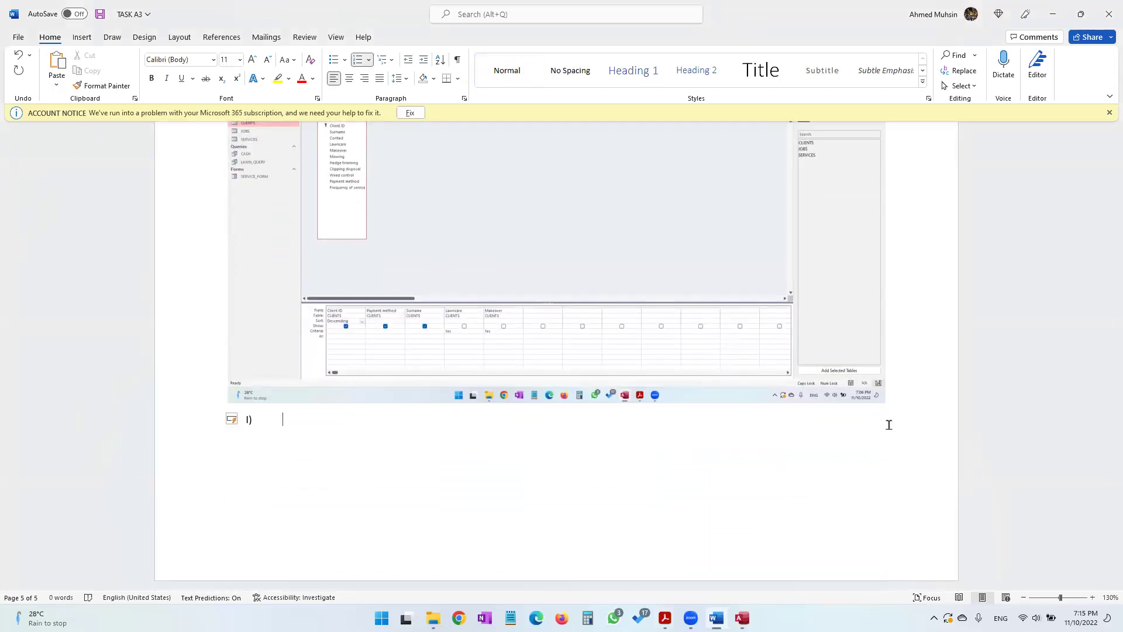
{"action": "type", "text": "it has not been set to NUMBER, since some "}
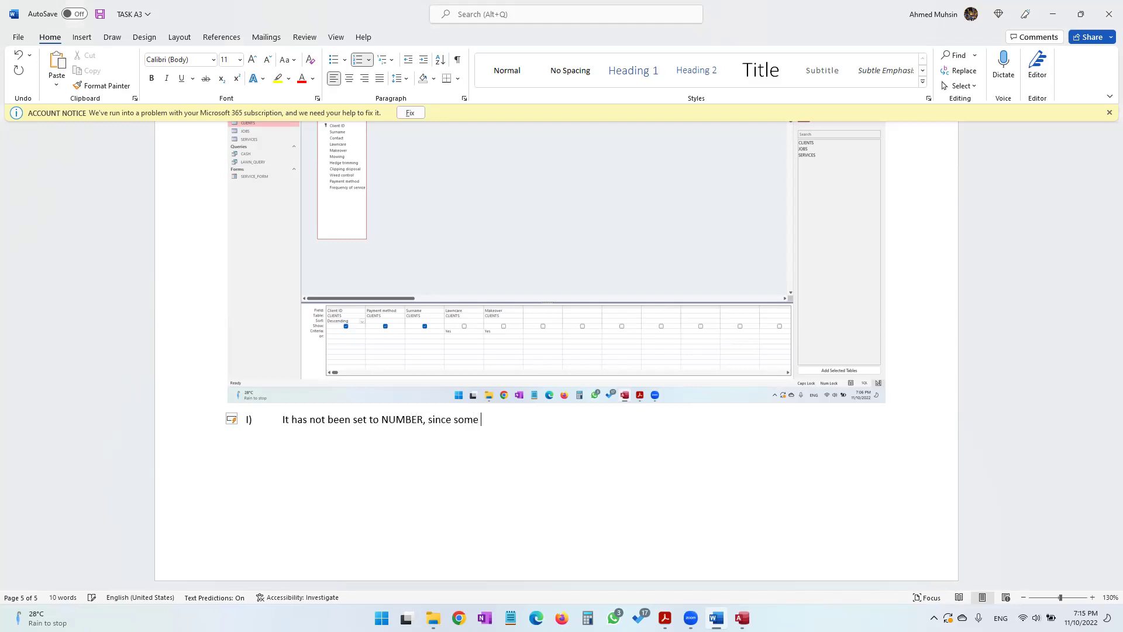
Step: Complete answer I) with "telephone numbers may come with special characters such as the + symbol at the beginning."
{"action": "type", "text": "telephone numbers may come with special c"}
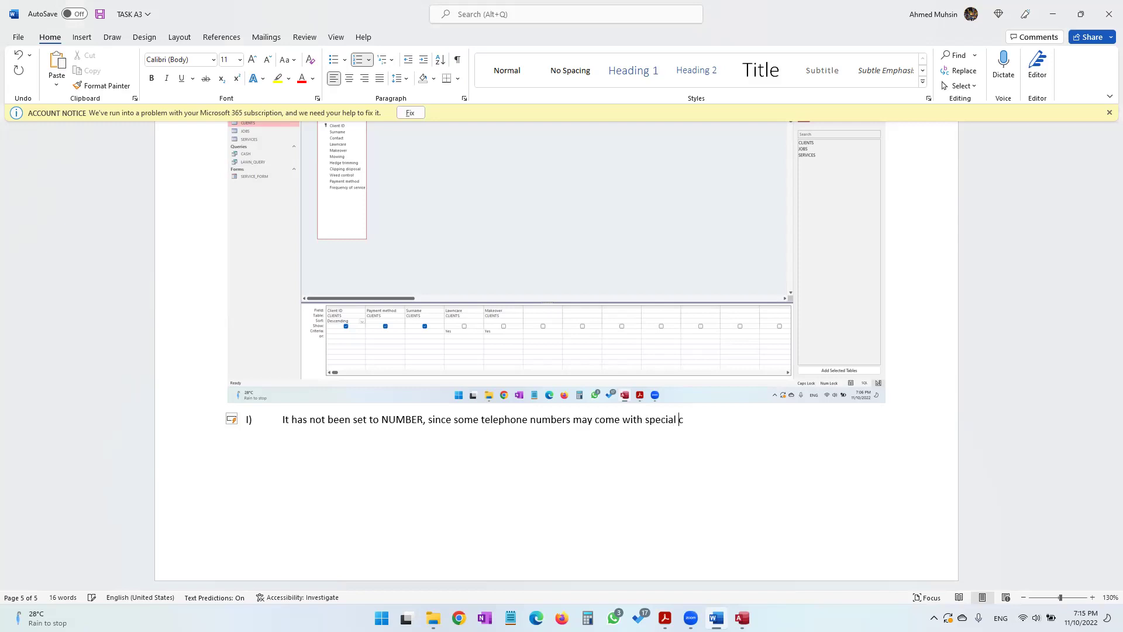
{"action": "type", "text": "hara"}
{"action": "key", "text": "BackSpace"}
{"action": "type", "text": "racters such as the + symbol at the beg"}
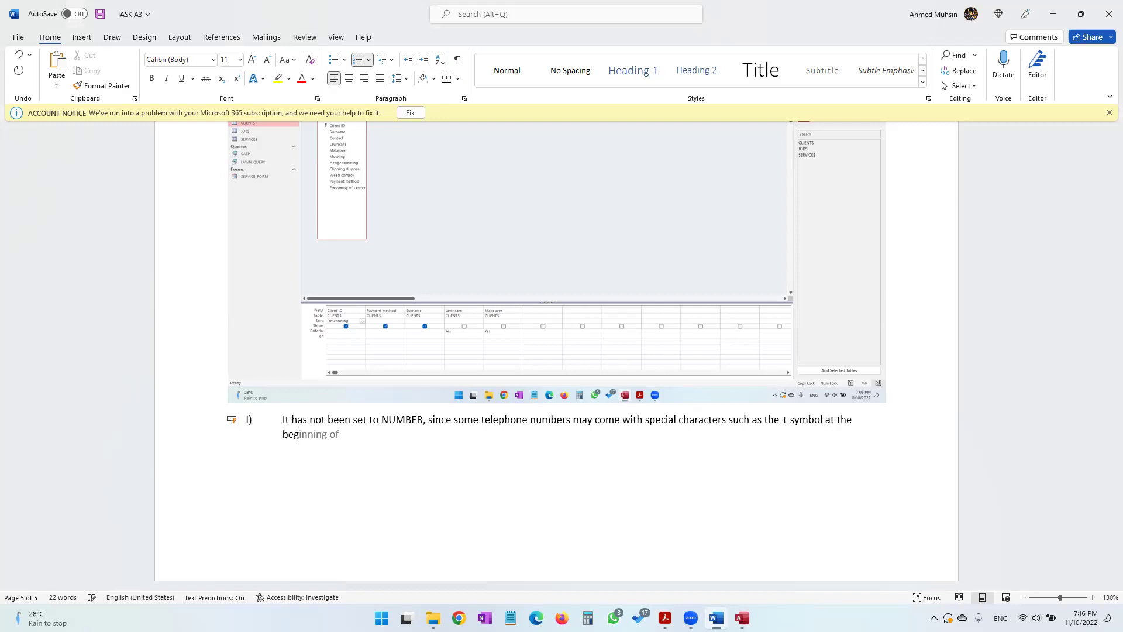
{"action": "type", "text": "inning."}
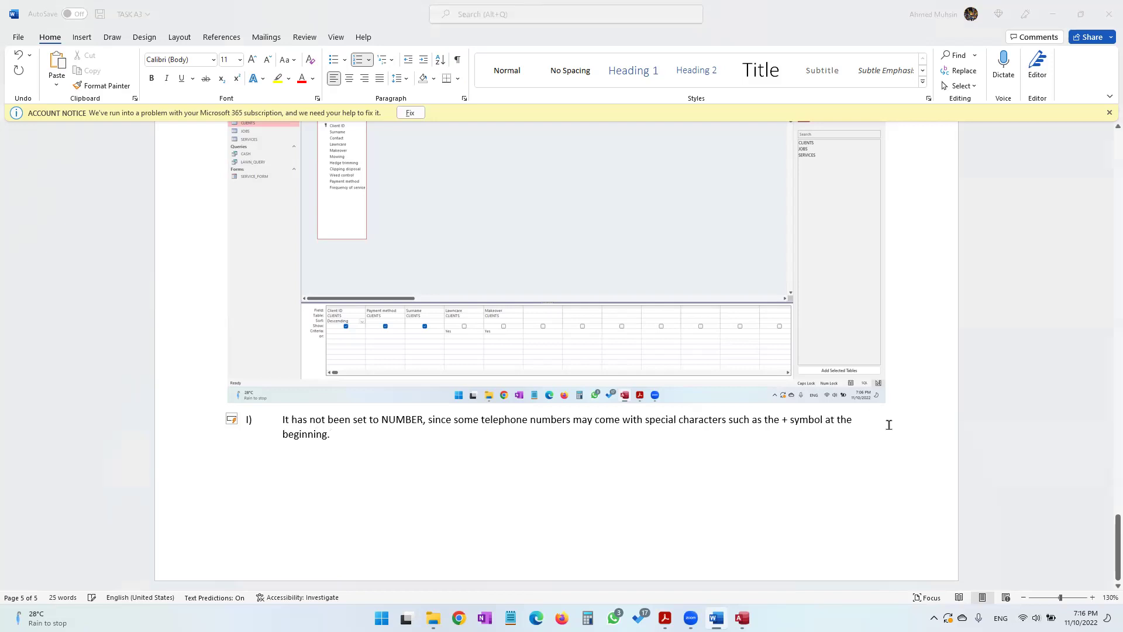
Step: Return to Access, close LAWN_REPORT and LAWN_QUERY, and display the relationships between the database tables
{"action": "key", "text": "alt+Tab"}
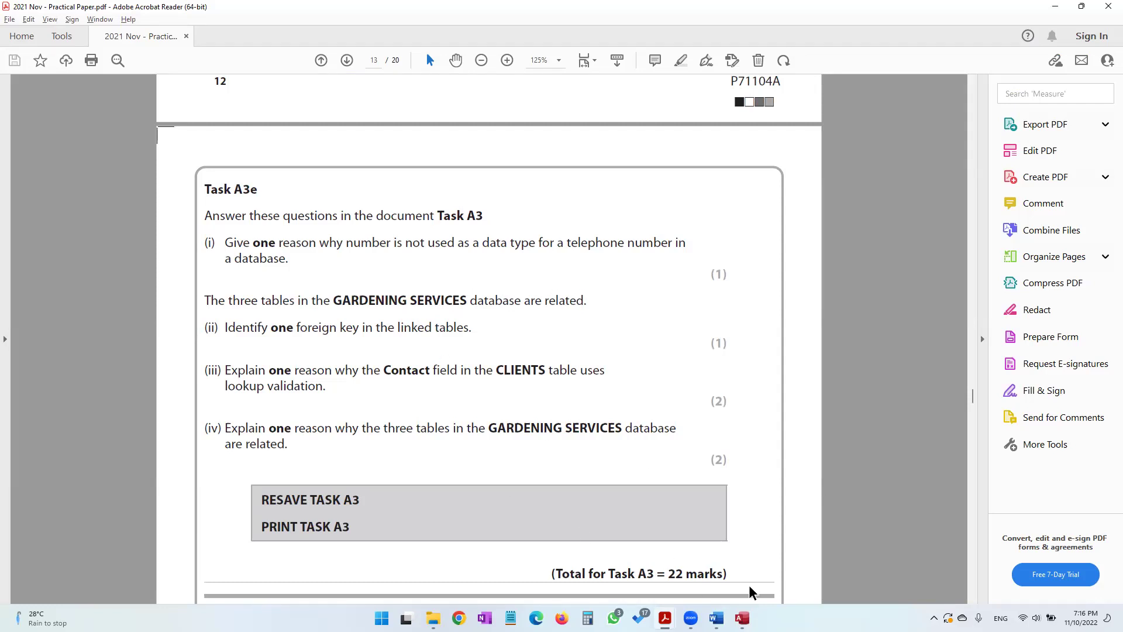
{"action": "left_click", "coordinate": [742, 617]}
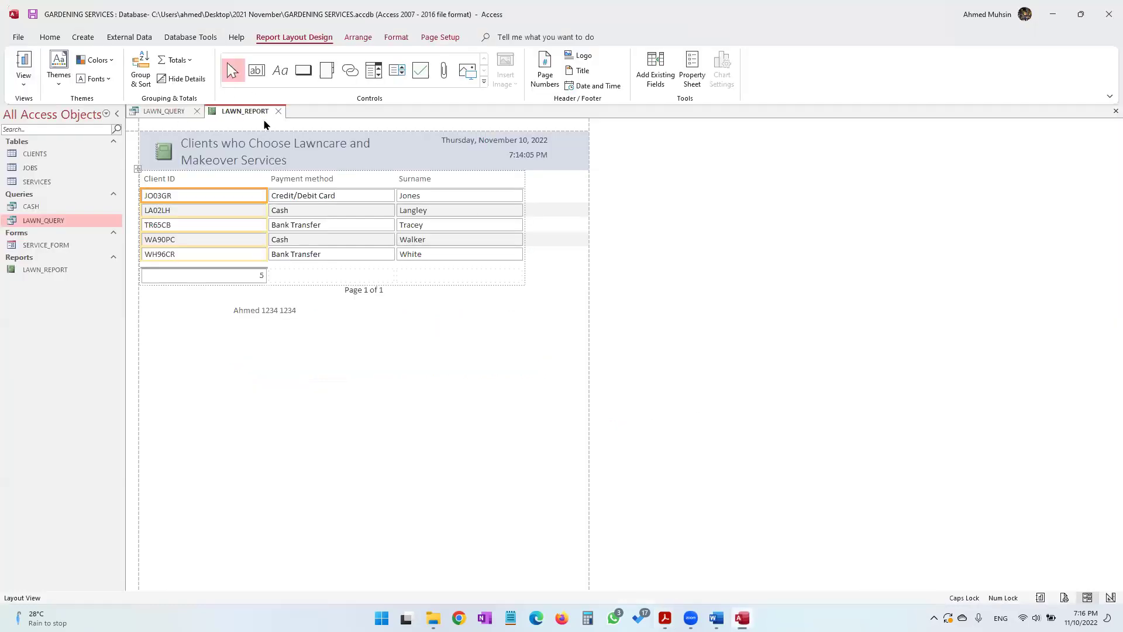
{"action": "left_click", "coordinate": [279, 111]}
{"action": "left_click", "coordinate": [197, 111]}
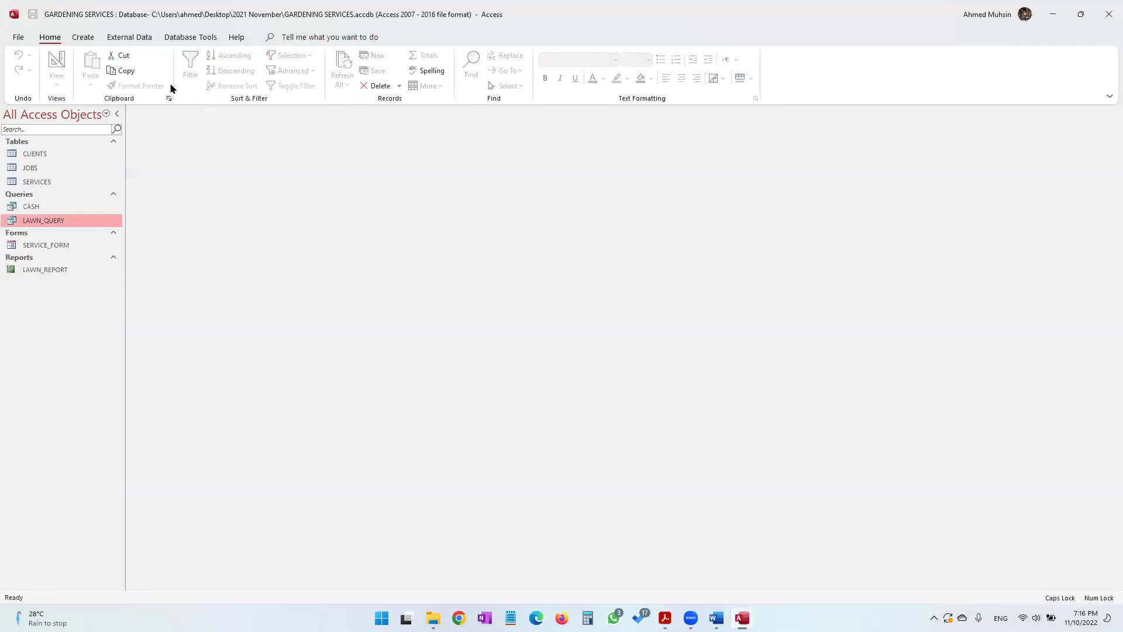
{"action": "left_click", "coordinate": [183, 36]}
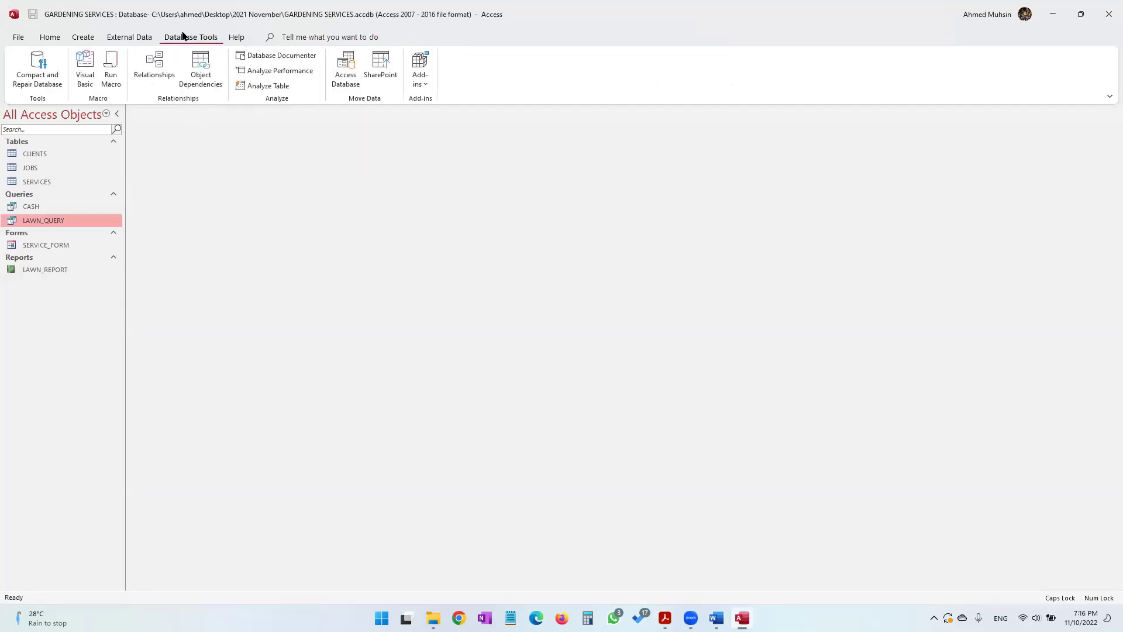
{"action": "left_click", "coordinate": [161, 86]}
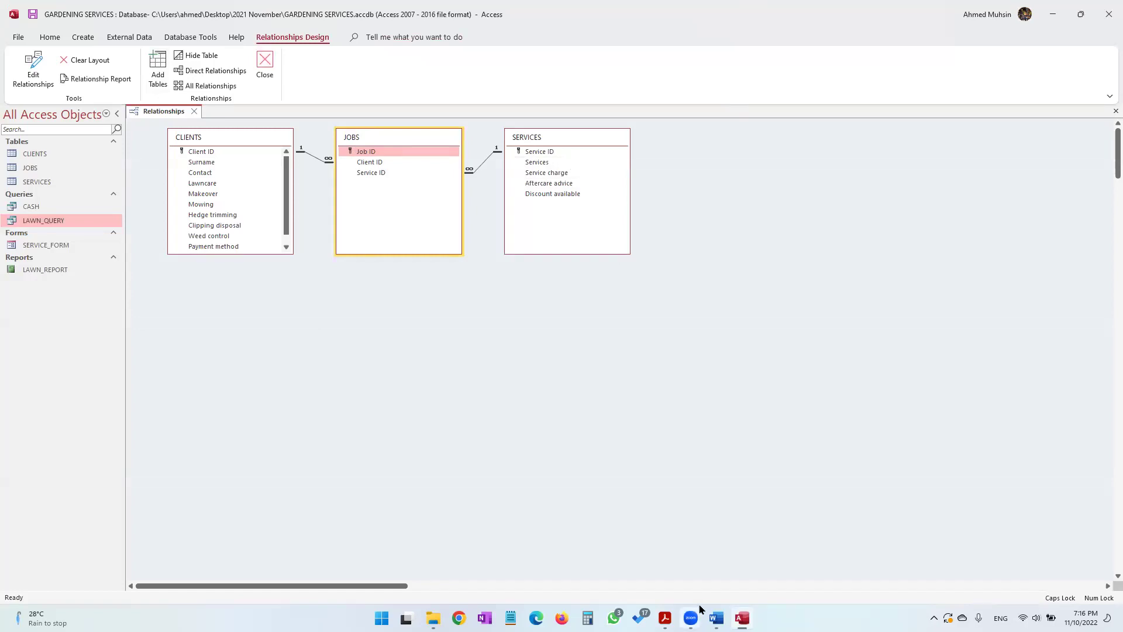
Step: Read the foreign key question in the task PDF and examine the ID fields linking SERVICES, JOBS and CLIENTS in the Access relationships
{"action": "key", "text": "alt+Tab"}
{"action": "left_click_drag", "start_coordinate": [273, 328], "coordinate": [337, 329]}
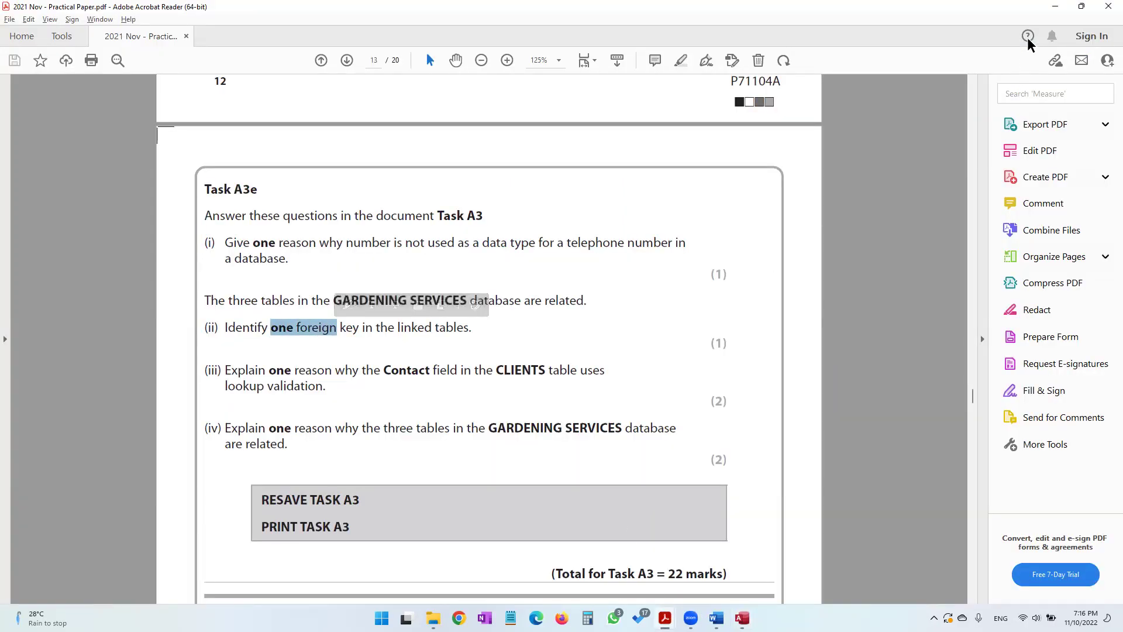
{"action": "left_click", "coordinate": [1055, 6]}
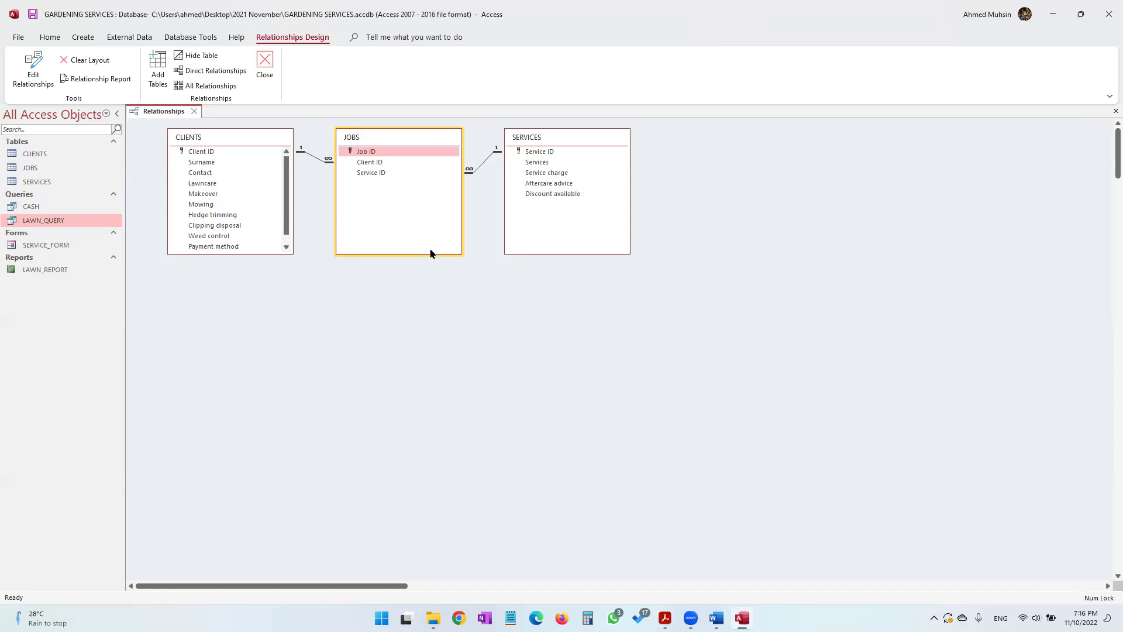
{"action": "left_click", "coordinate": [554, 152]}
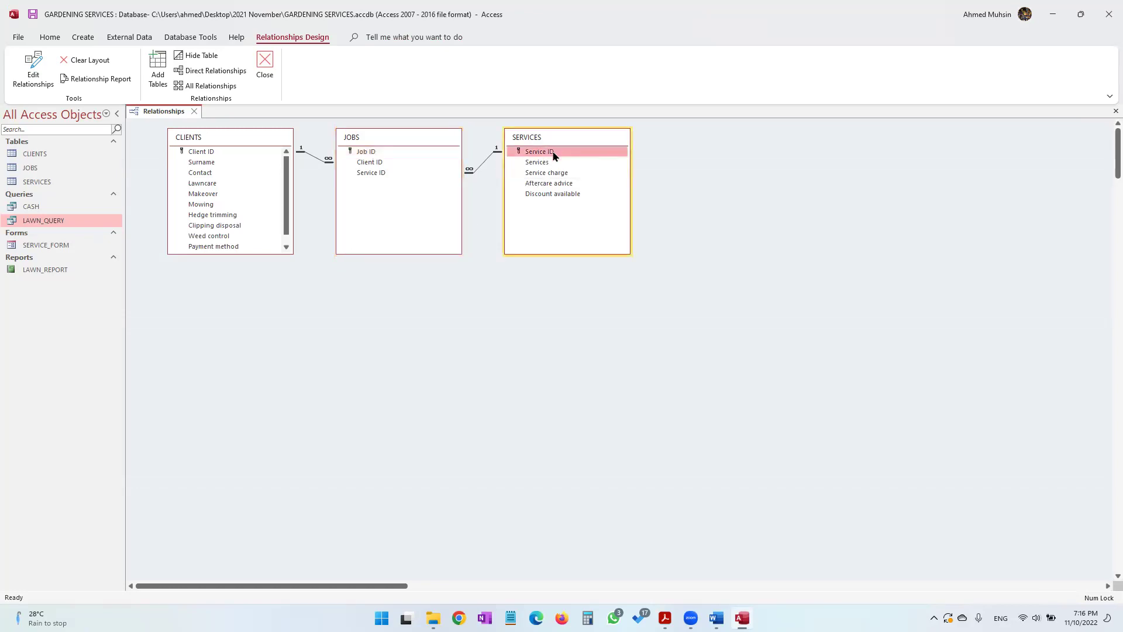
{"action": "left_click", "coordinate": [214, 153]}
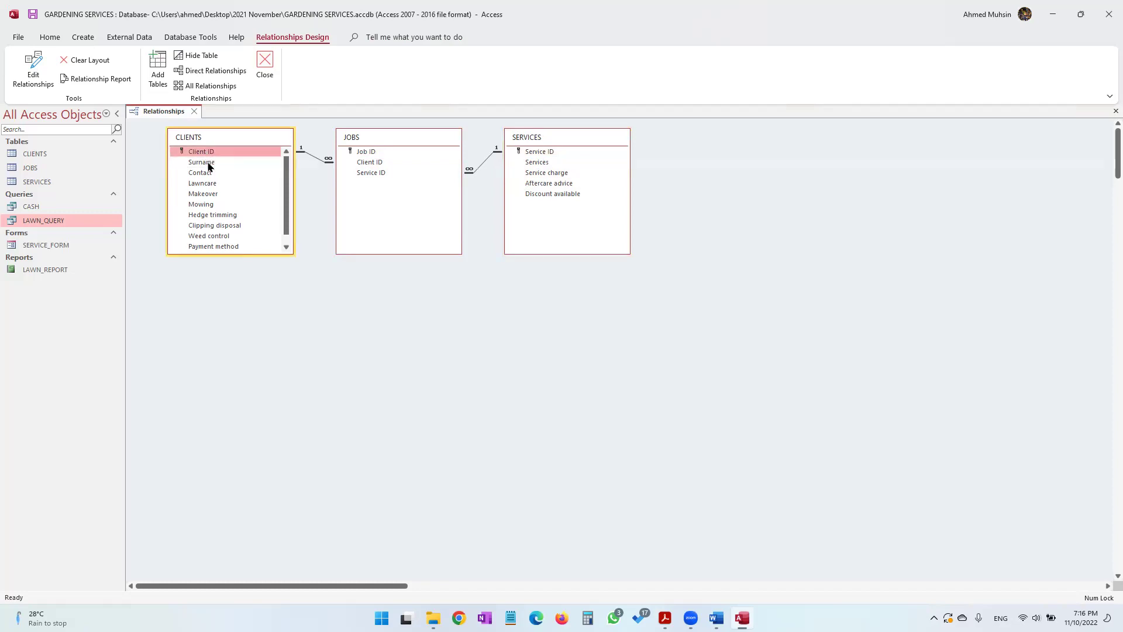
Step: Examine the Job ID, Client ID and Service ID fields of JOBS in the Access relationships and recheck the foreign key question in the PDF
{"action": "left_click", "coordinate": [381, 152]}
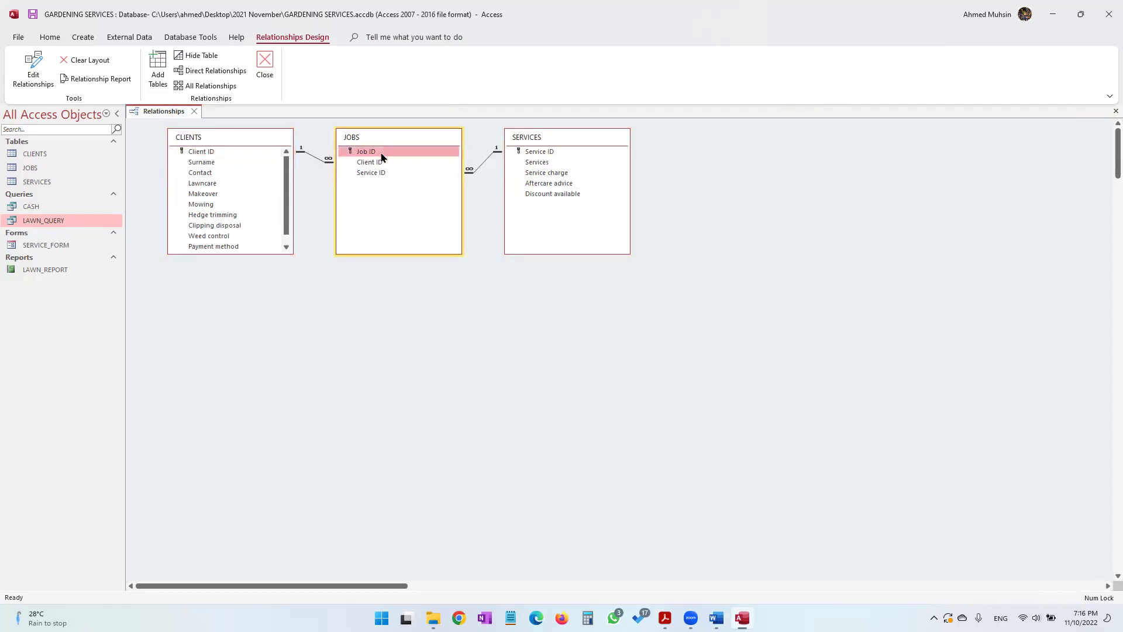
{"action": "mouse_move", "coordinate": [380, 164]}
{"action": "left_mouse_down"}
{"action": "mouse_move", "coordinate": [508, 201]}
{"action": "mouse_move", "coordinate": [545, 163]}
{"action": "mouse_move", "coordinate": [203, 160]}
{"action": "mouse_move", "coordinate": [263, 184]}
{"action": "mouse_move", "coordinate": [534, 158]}
{"action": "mouse_move", "coordinate": [374, 177]}
{"action": "left_mouse_up"}
{"action": "left_click", "coordinate": [383, 174]}
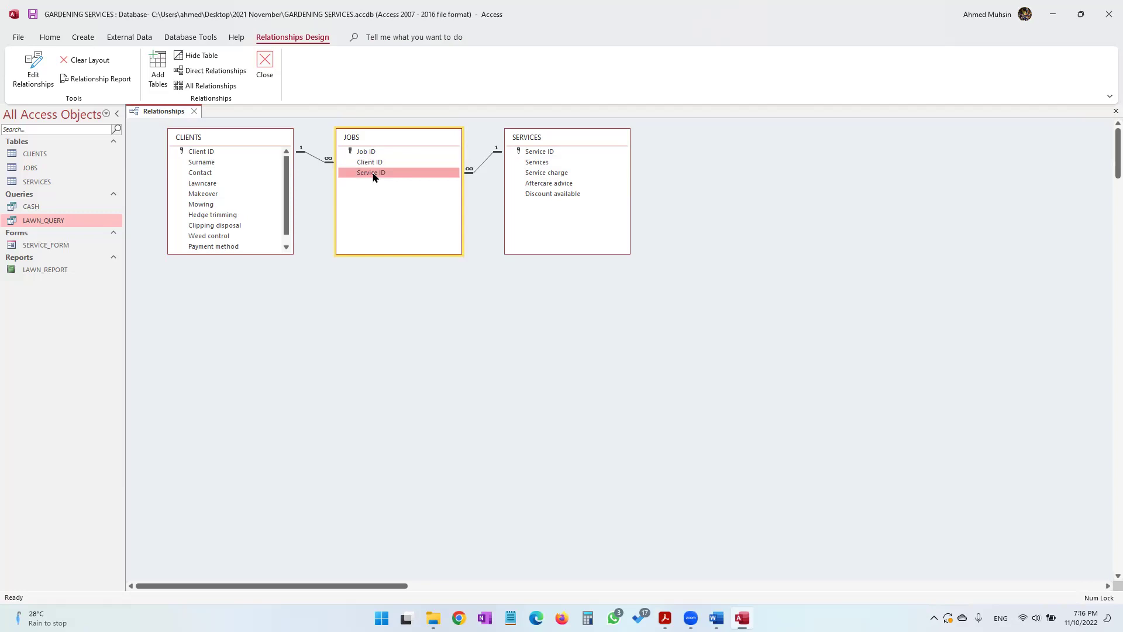
{"action": "left_click_drag", "start_coordinate": [373, 177], "coordinate": [561, 113]}
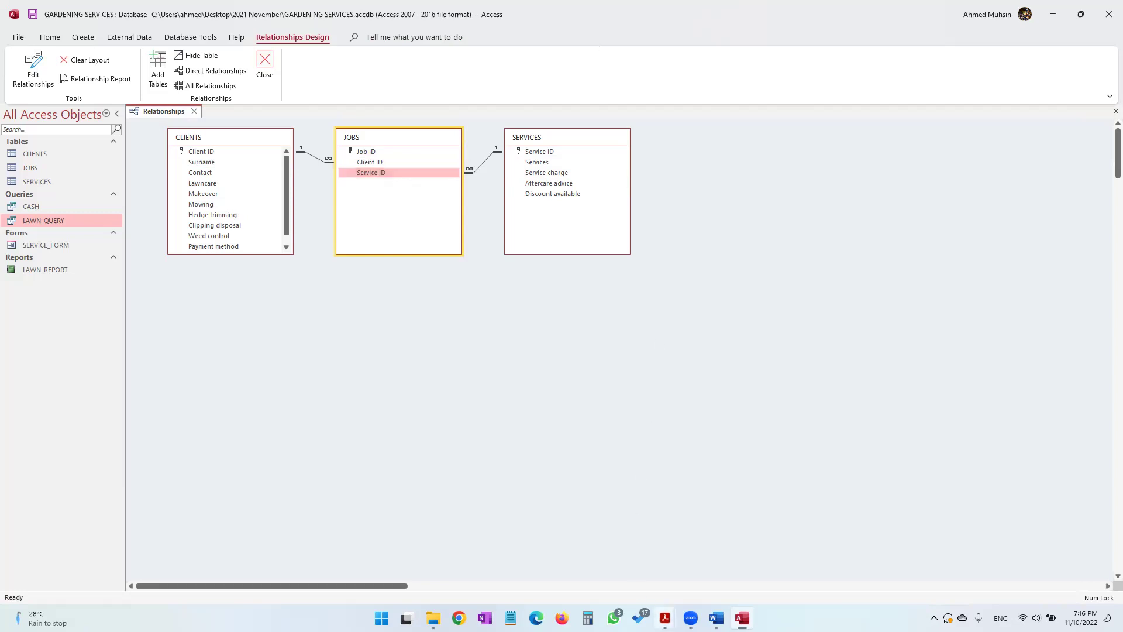
{"action": "left_click", "coordinate": [665, 618]}
{"action": "key", "text": "super+Up"}
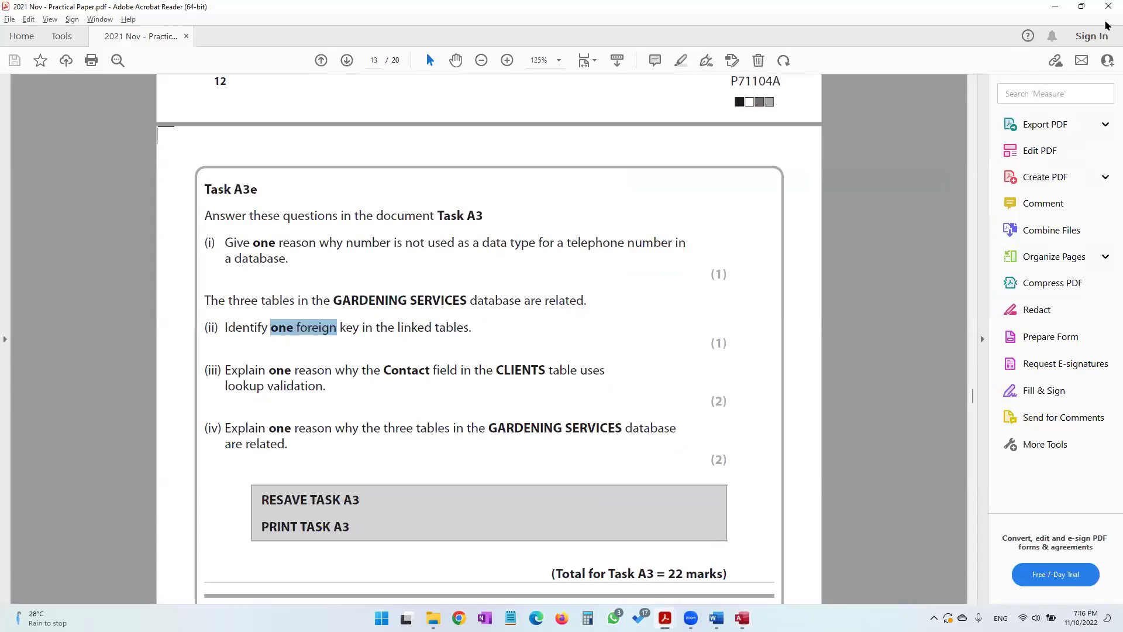
{"action": "left_click", "coordinate": [1058, 7]}
{"action": "left_click", "coordinate": [374, 161]}
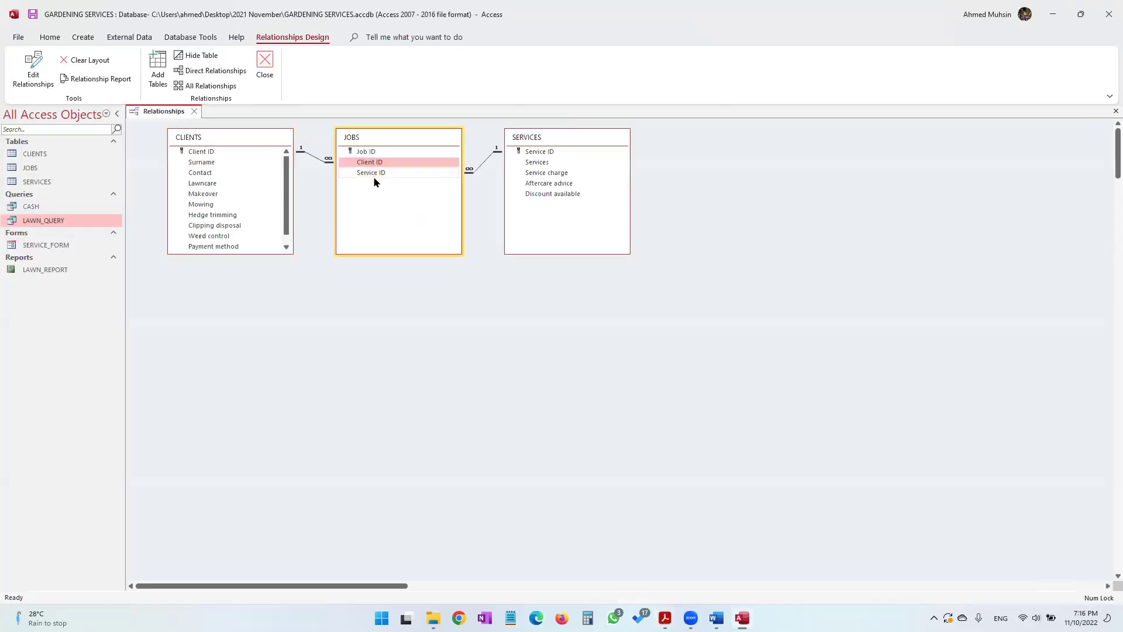
{"action": "left_click", "coordinate": [375, 173]}
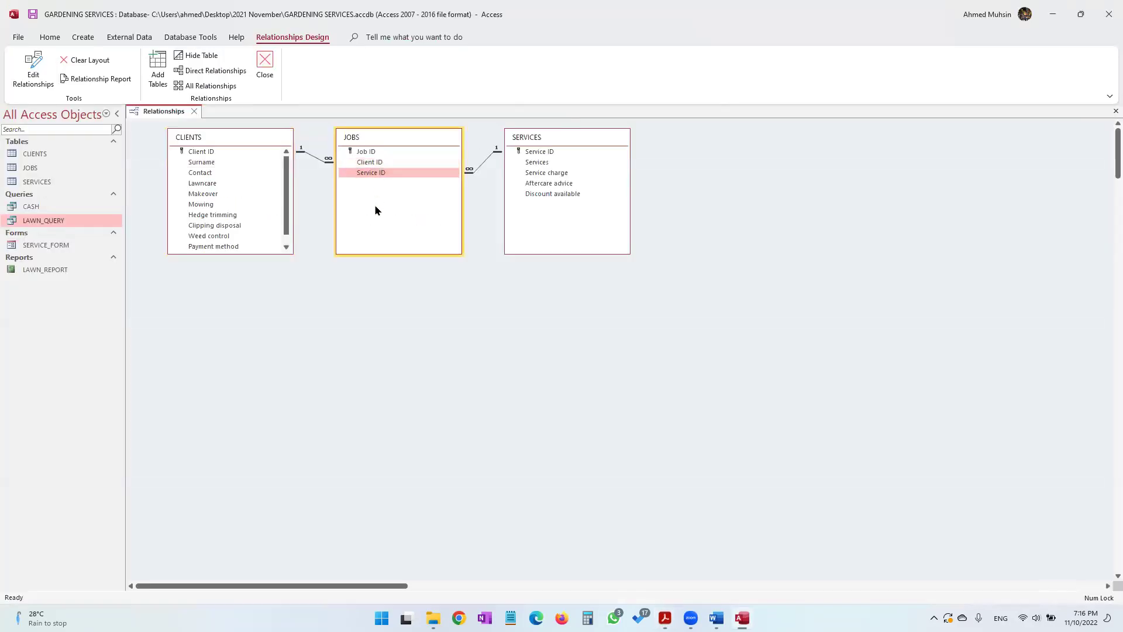
Step: Return to the Word document TASK A3 and add "Client ID" as answer II), followed by a new numbered item
{"action": "left_click", "coordinate": [1081, 14]}
{"action": "left_click", "coordinate": [1047, 28]}
{"action": "key", "text": "Return"}
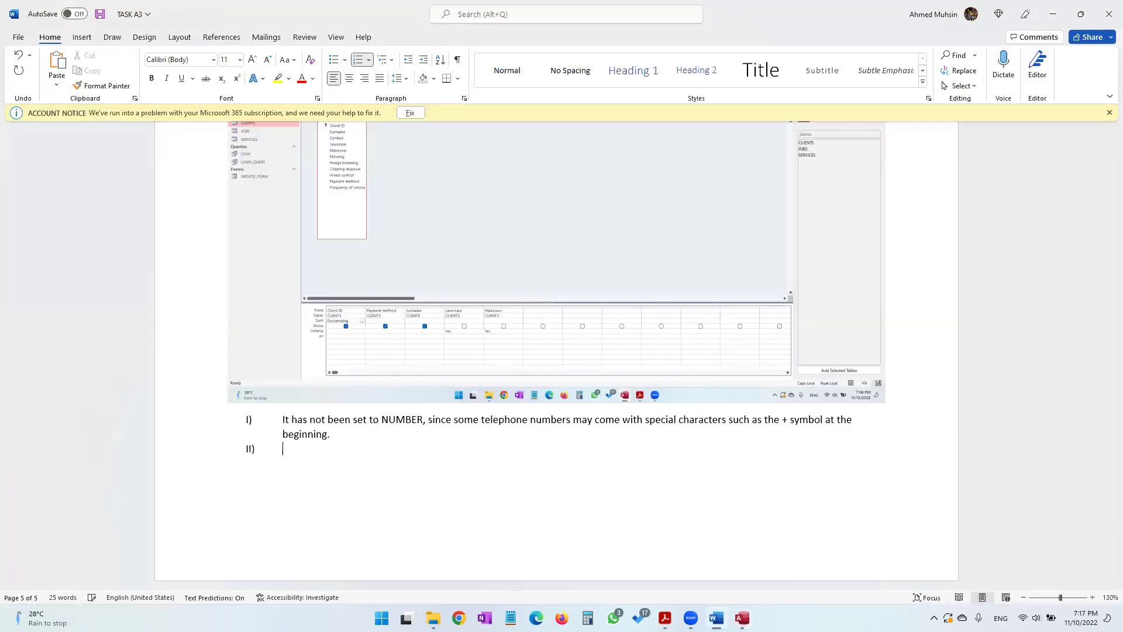
{"action": "type", "text": "Client ID"}
{"action": "key", "text": "Return"}
Step: Read question (iii) in the task PDF, then open the CLIENTS table in Access and examine the Contact field's lookup choices
{"action": "key", "text": "alt+Tab"}
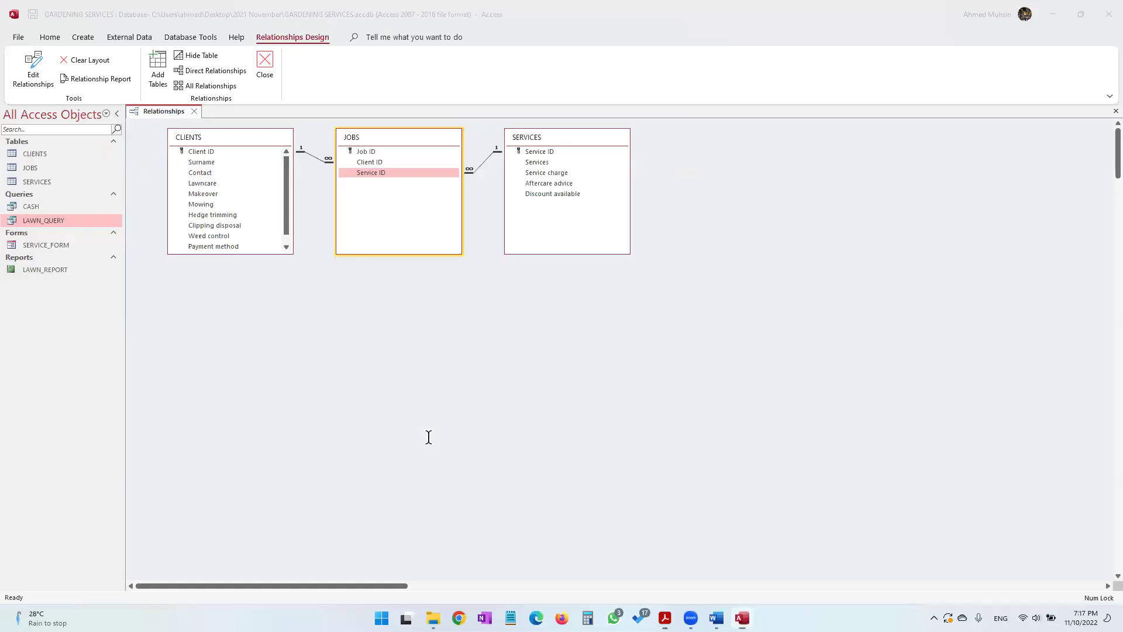
{"action": "key", "text": "alt+Tab"}
{"action": "left_click_drag", "start_coordinate": [256, 371], "coordinate": [597, 381]}
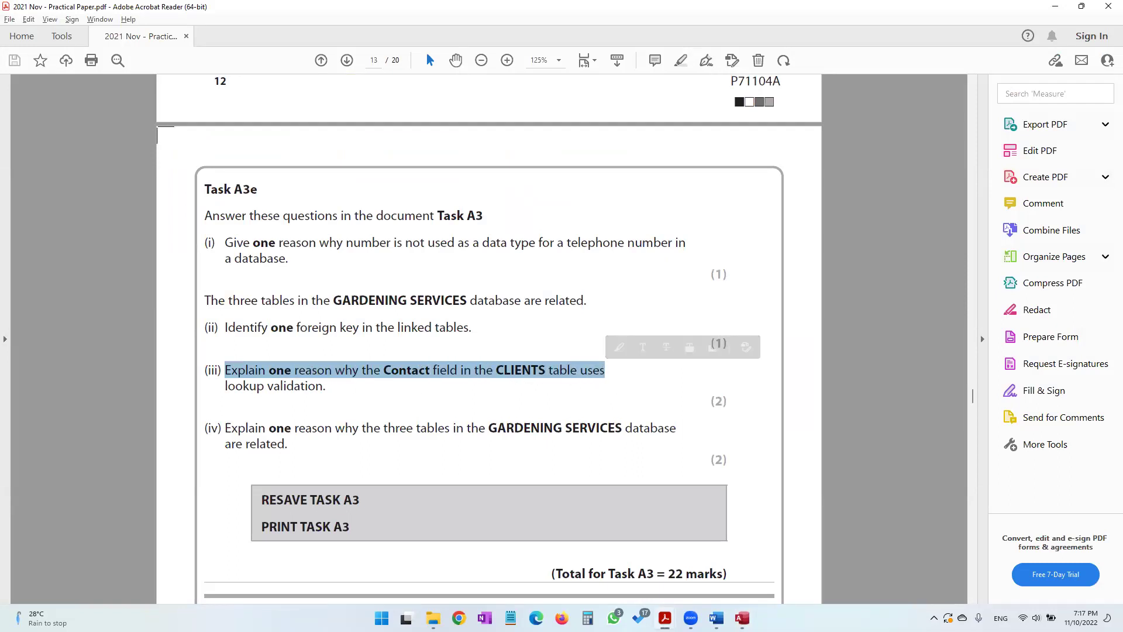
{"action": "key", "text": "alt+Tab"}
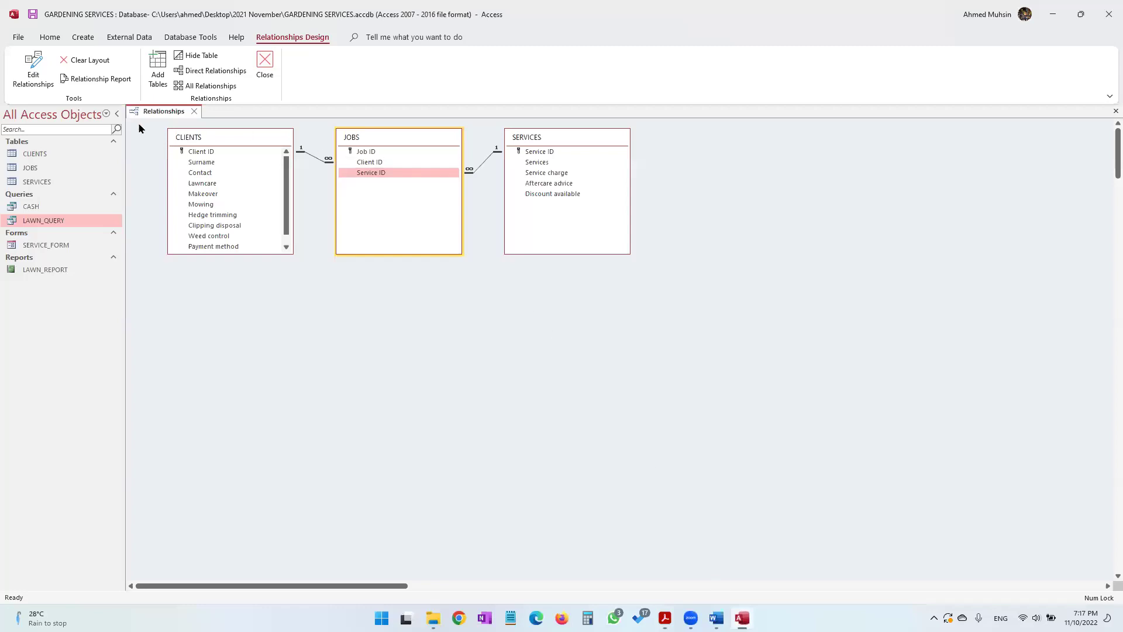
{"action": "double_click", "coordinate": [62, 156]}
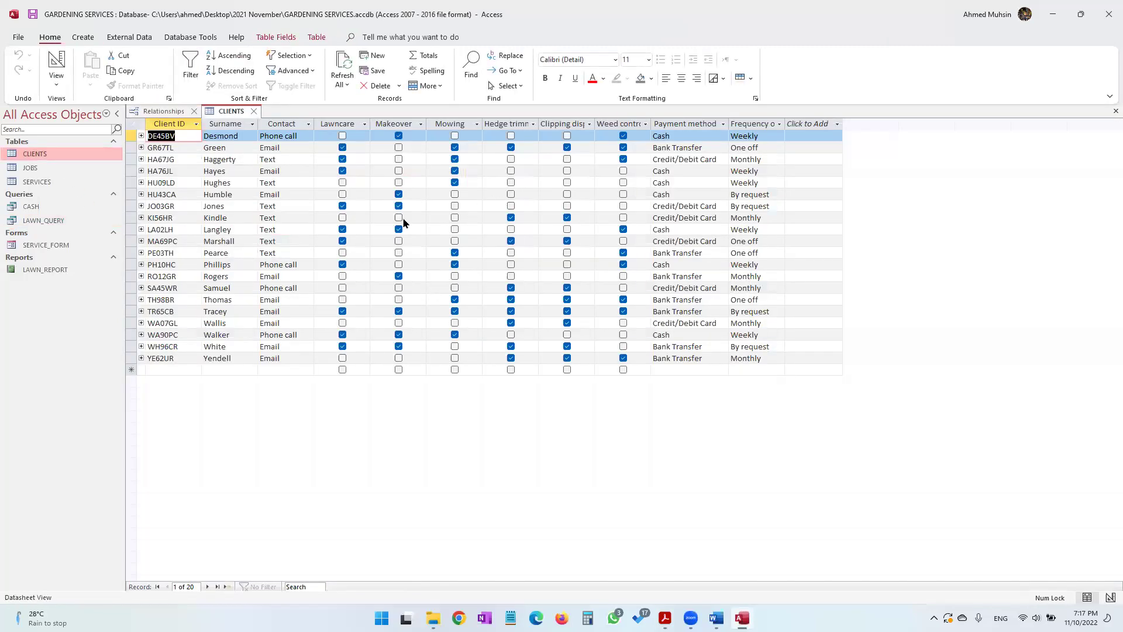
{"action": "left_click", "coordinate": [283, 124]}
{"action": "key", "text": "Down"}
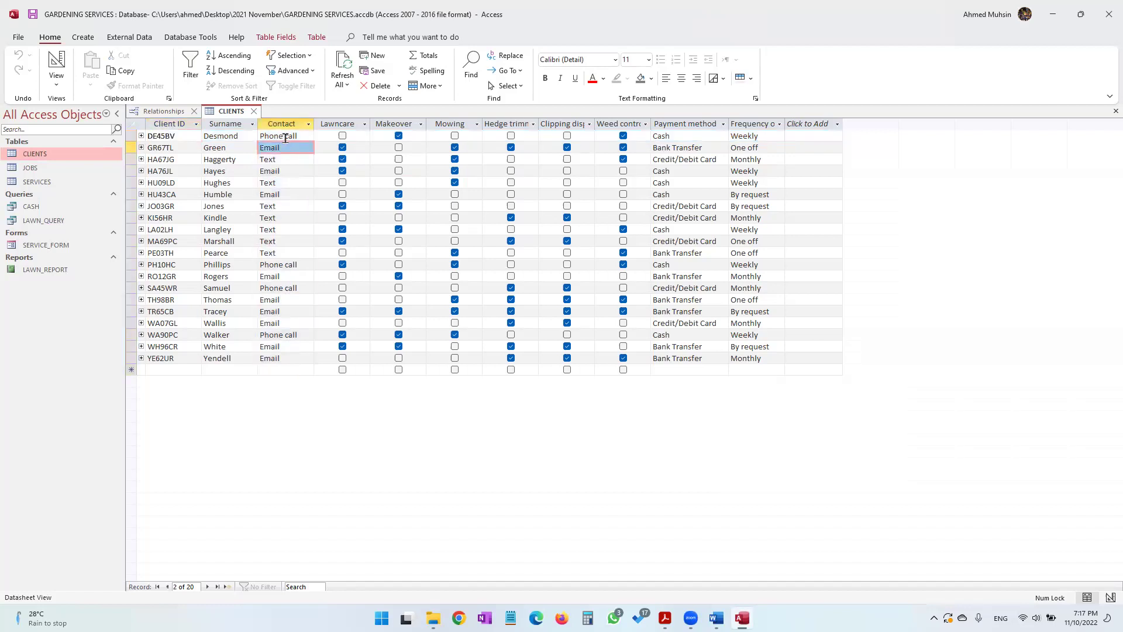
{"action": "left_click", "coordinate": [286, 137]}
{"action": "left_click", "coordinate": [308, 135]}
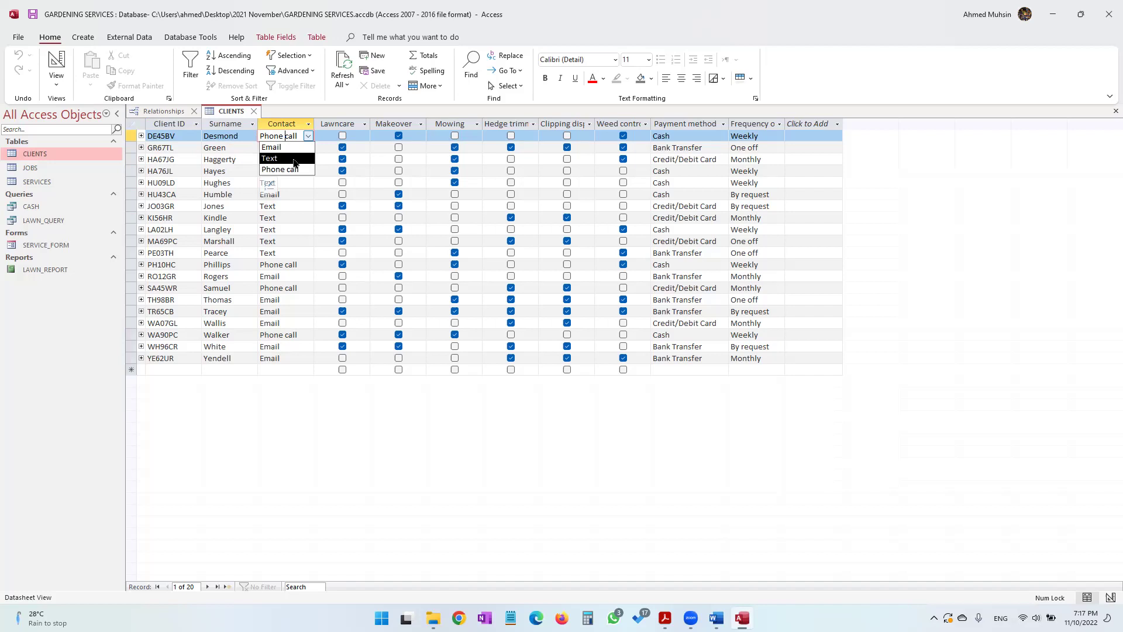
Step: In Word, write answer III) as "This is used to prevent the user from entering inaccurate values." and start the next numbered item
{"action": "left_click", "coordinate": [717, 619]}
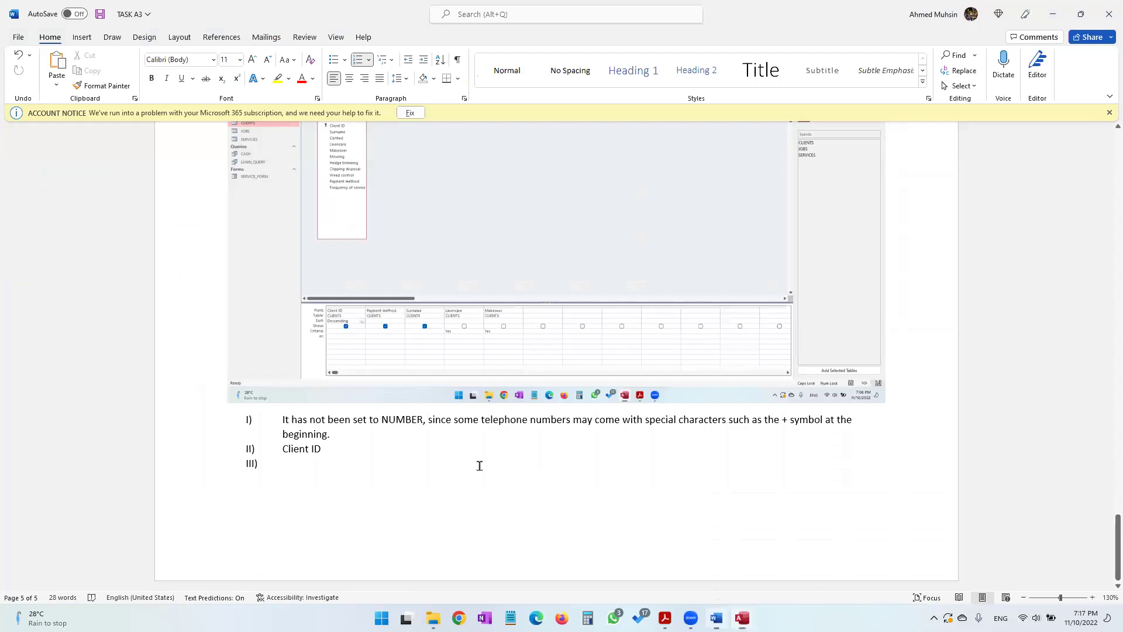
{"action": "key", "text": "alt+Tab"}
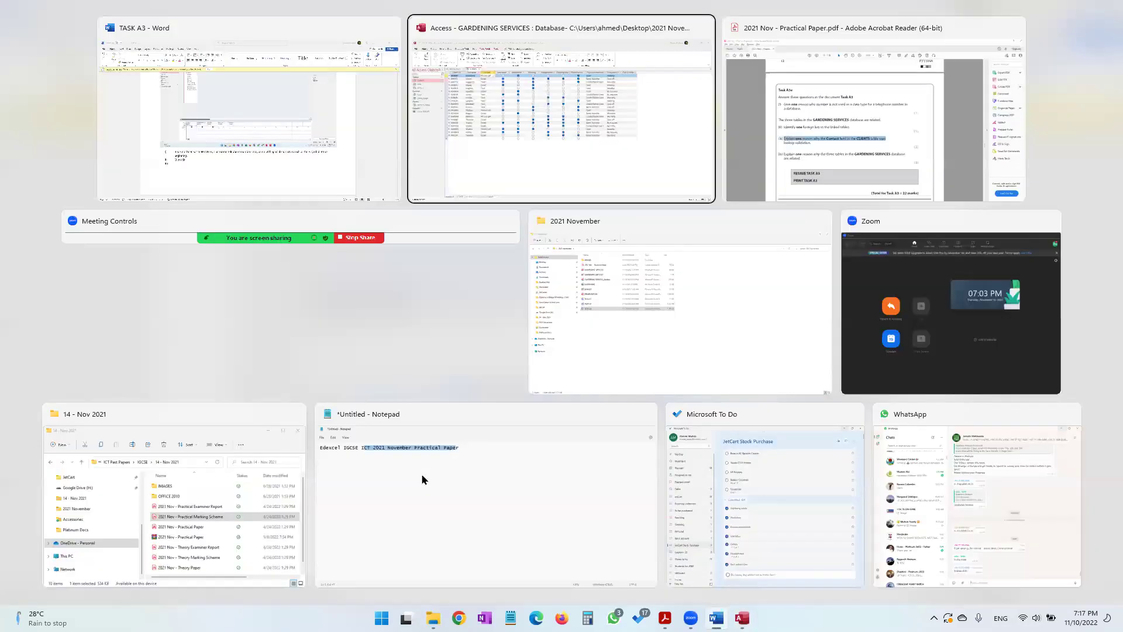
{"action": "key", "text": "alt+Tab"}
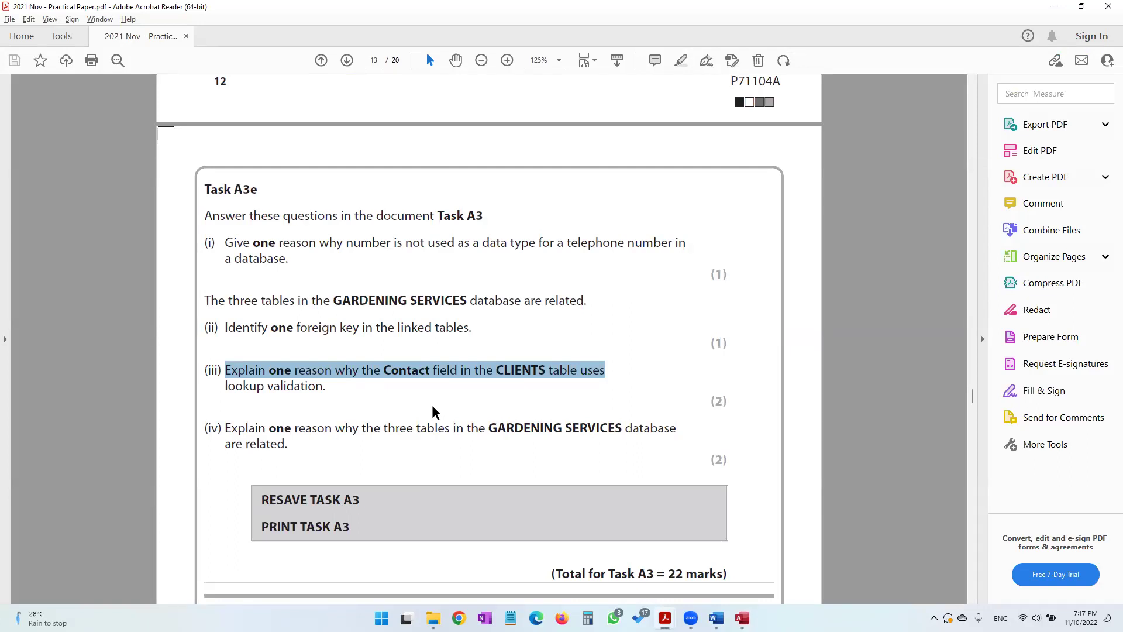
{"action": "key", "text": "alt+Tab"}
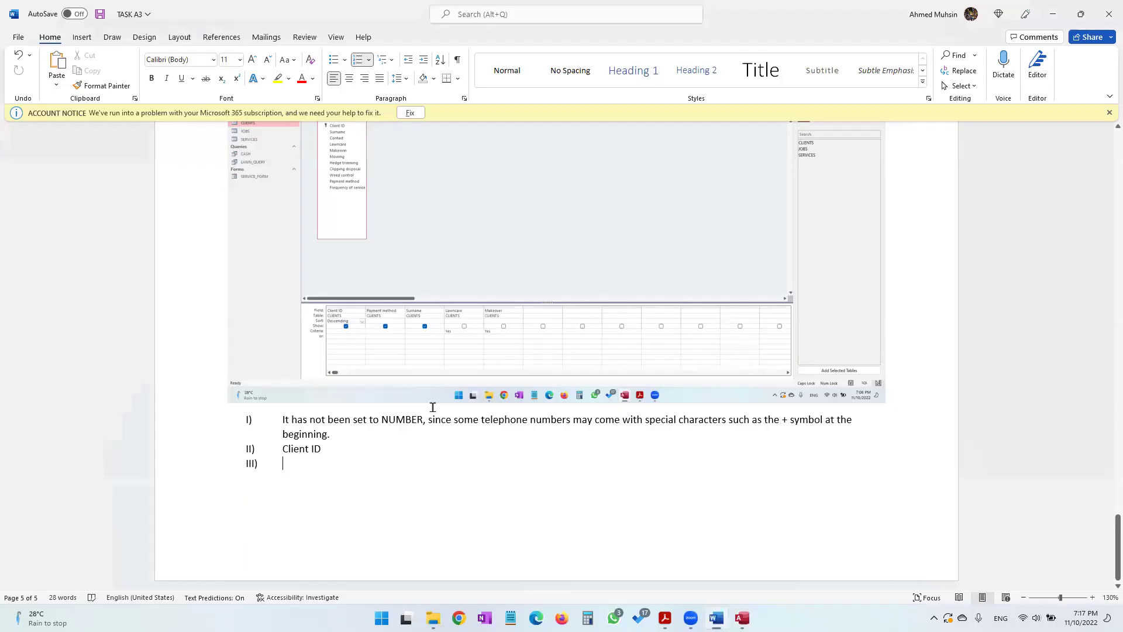
{"action": "type", "text": "This is used to prevent the user from "}
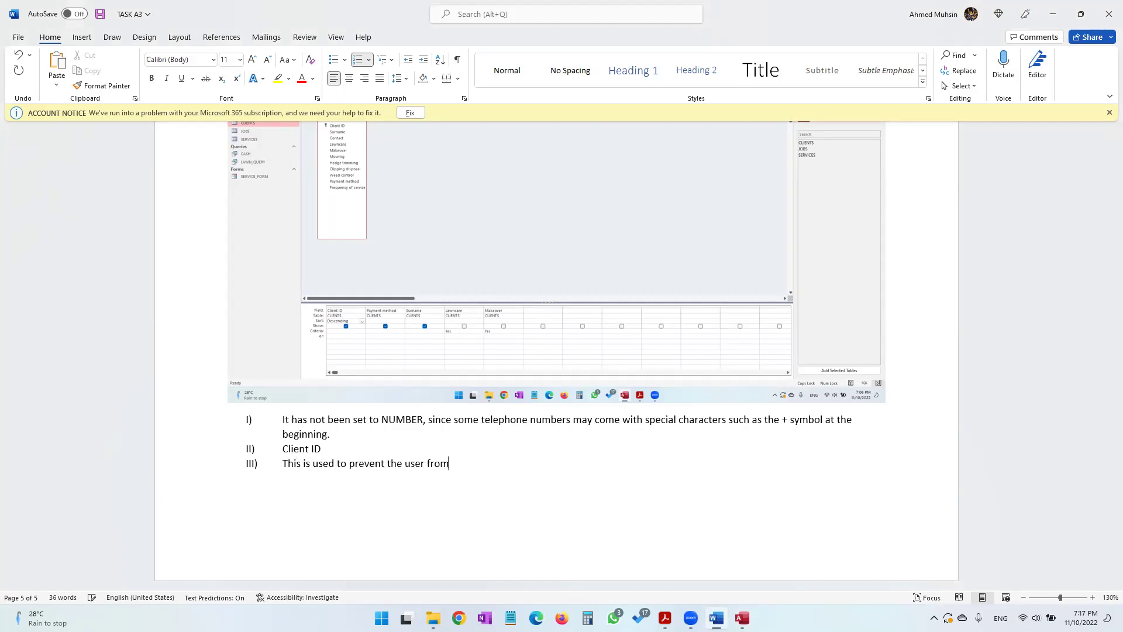
{"action": "type", "text": "ente"}
{"action": "type", "text": "inaccurate values."}
{"action": "key", "text": "Return"}
Step: Read question (iv) about the related tables in the task PDF and bring the Access relationships back into view
{"action": "key", "text": "alt+Tab"}
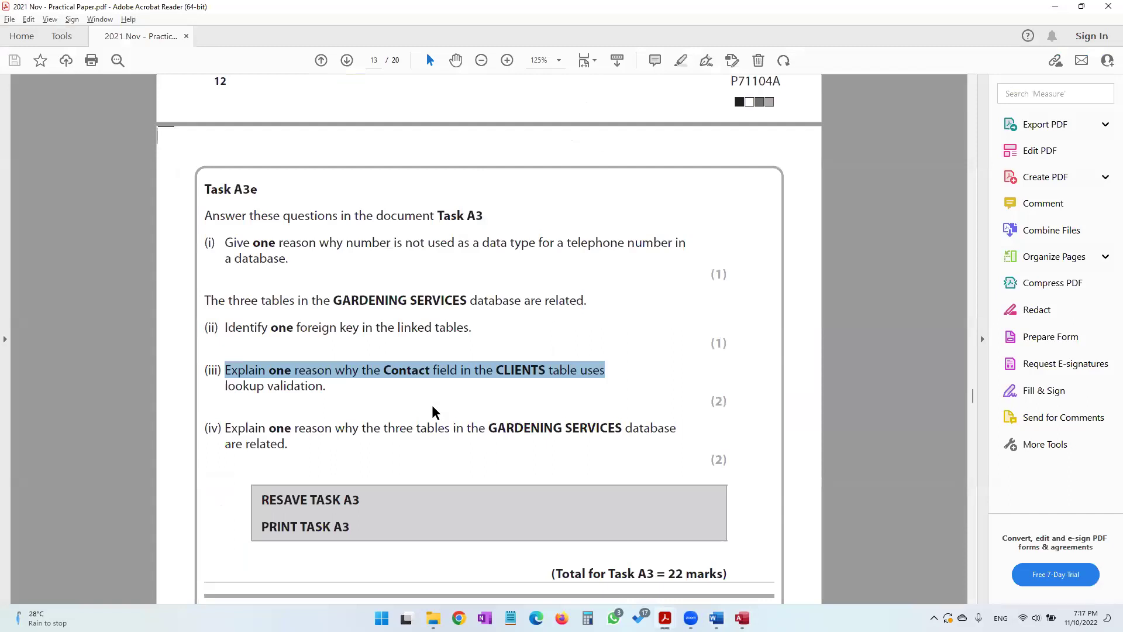
{"action": "left_click_drag", "start_coordinate": [488, 427], "coordinate": [657, 471]}
{"action": "key", "text": "alt+Tab"}
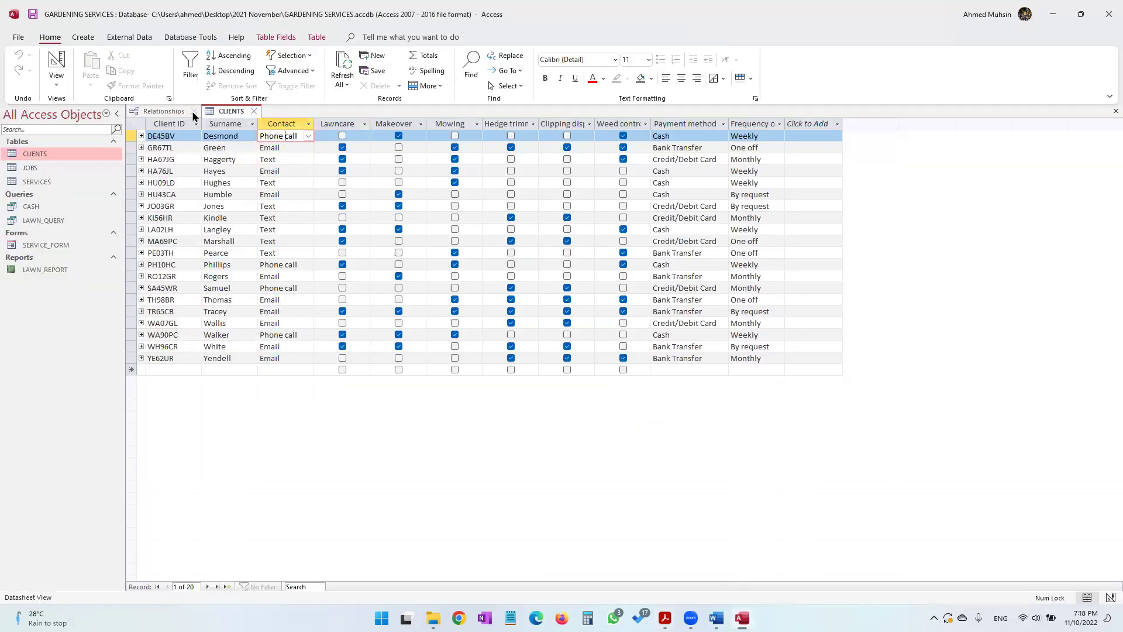
{"action": "left_click", "coordinate": [169, 113]}
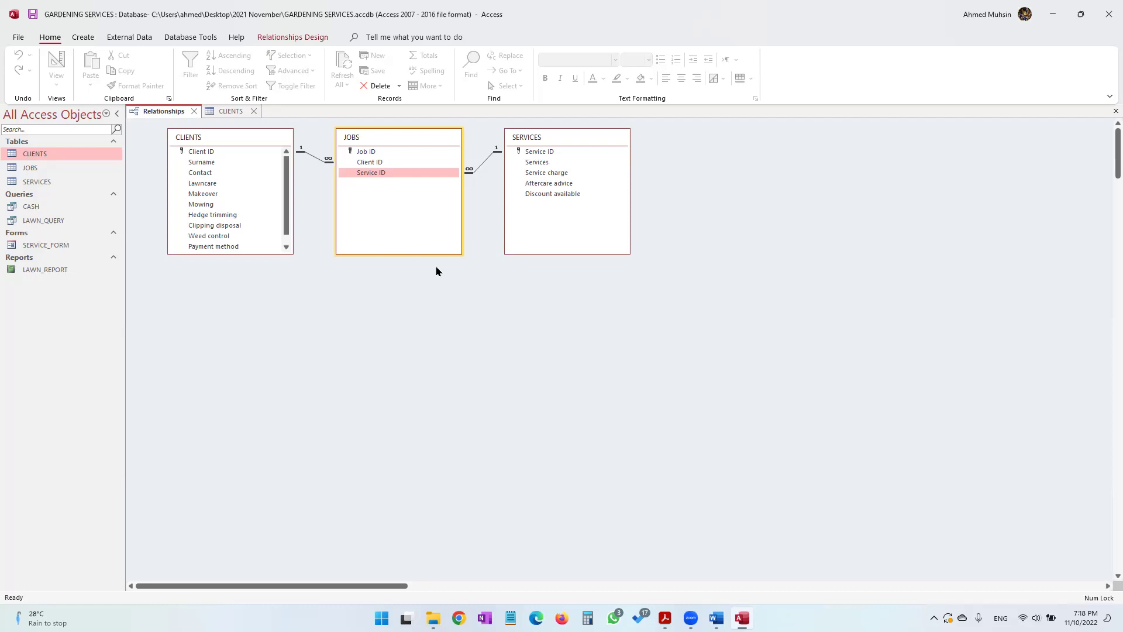
Step: Examine how Client ID and Service ID in JOBS relate to the matching key fields in CLIENTS and SERVICES
{"action": "left_click", "coordinate": [375, 164]}
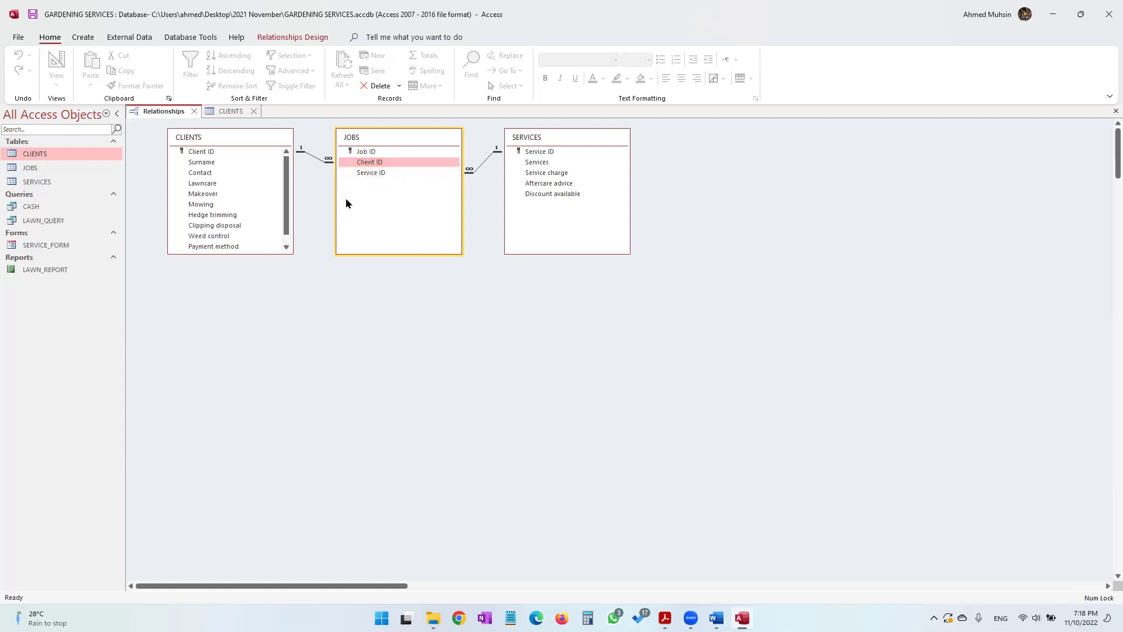
{"action": "left_click_drag", "start_coordinate": [210, 154], "coordinate": [375, 164]}
{"action": "left_click", "coordinate": [355, 173]}
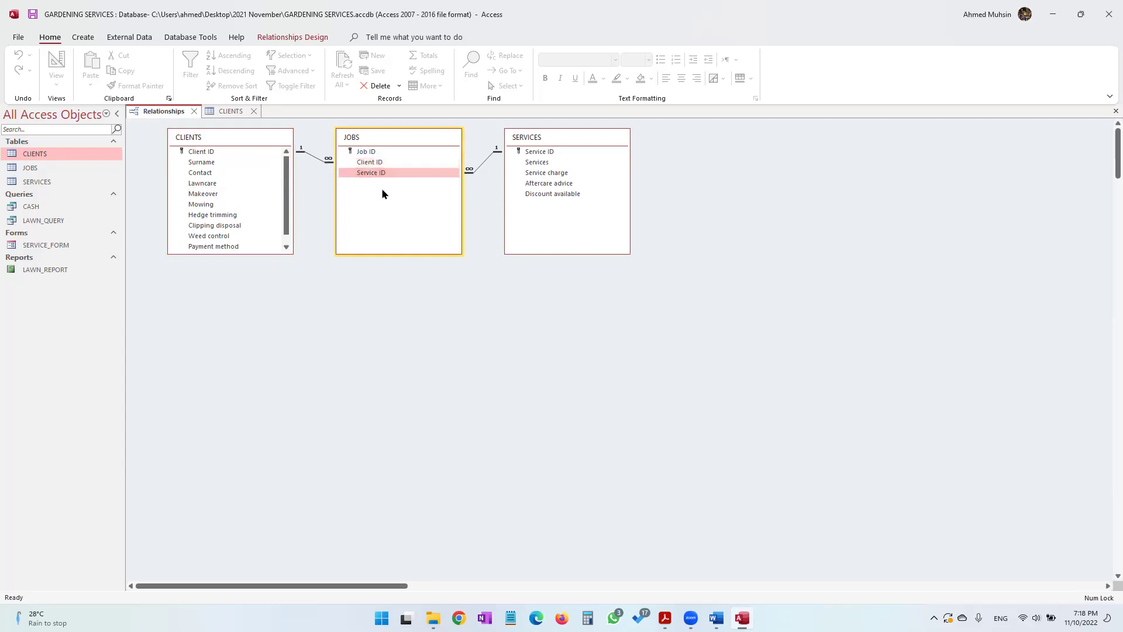
{"action": "left_click_drag", "start_coordinate": [539, 151], "coordinate": [375, 178]}
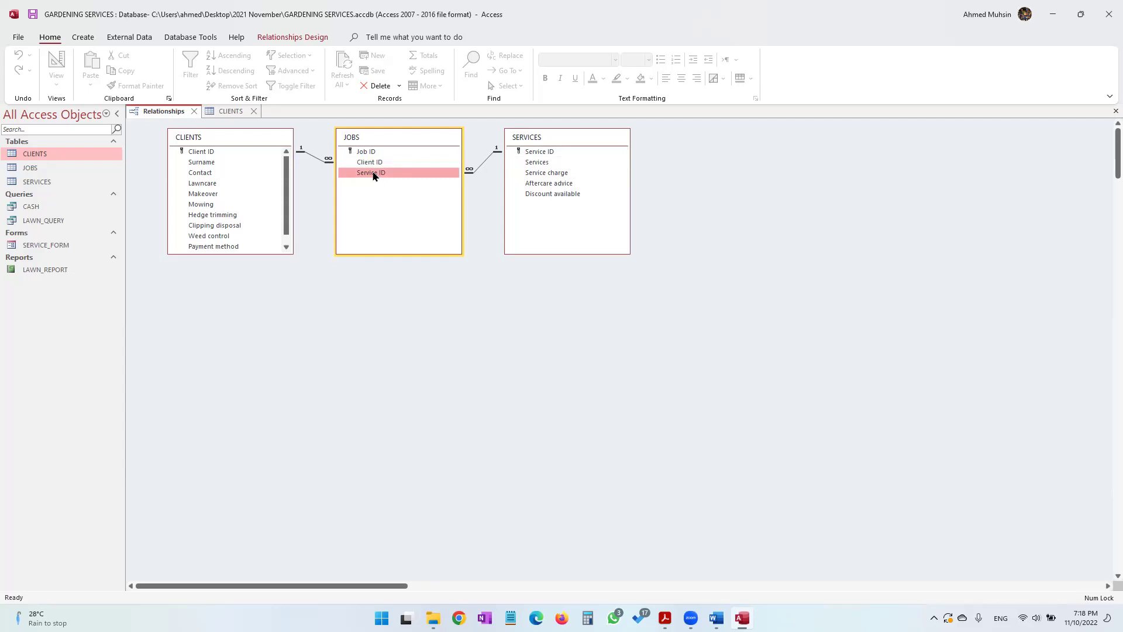
{"action": "left_click_drag", "start_coordinate": [375, 176], "coordinate": [371, 162]}
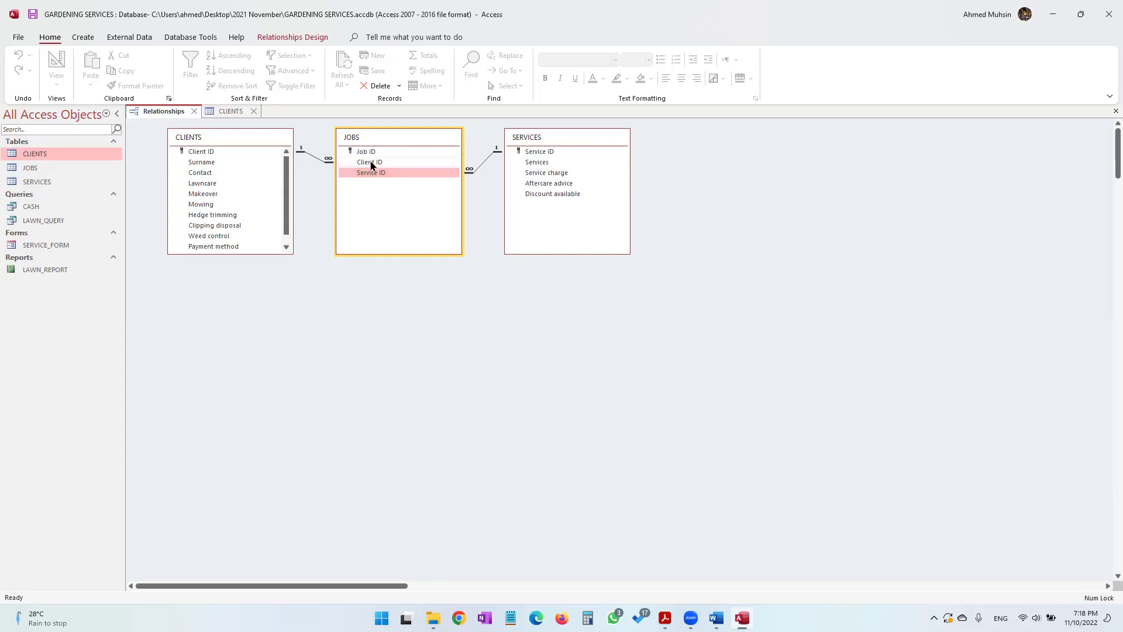
{"action": "left_click", "coordinate": [371, 165]}
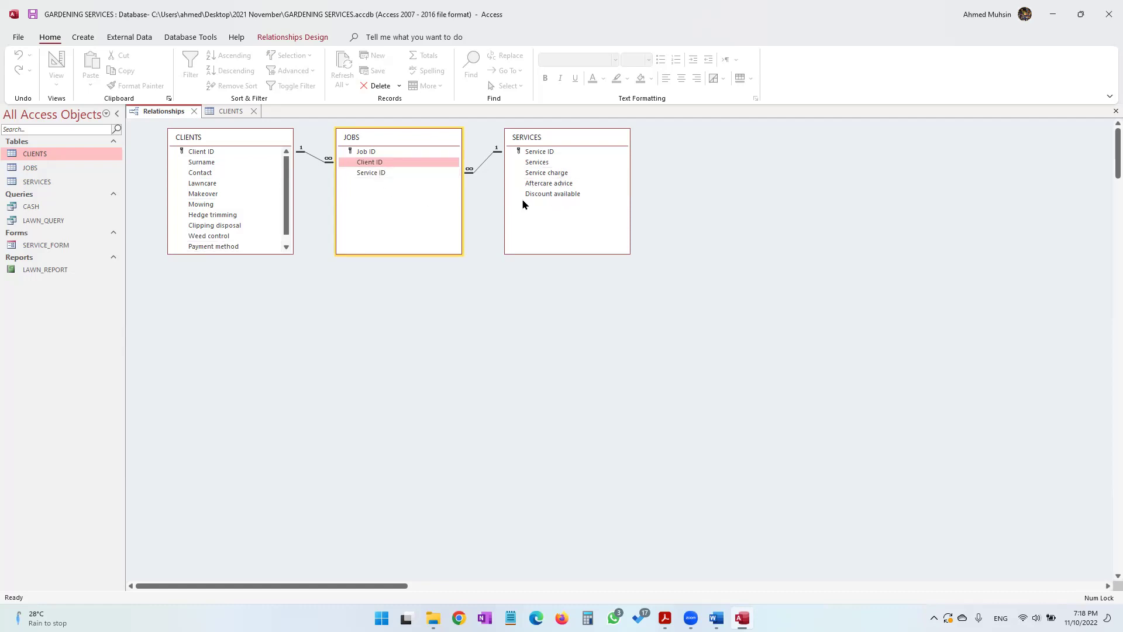
{"action": "left_click", "coordinate": [544, 153]}
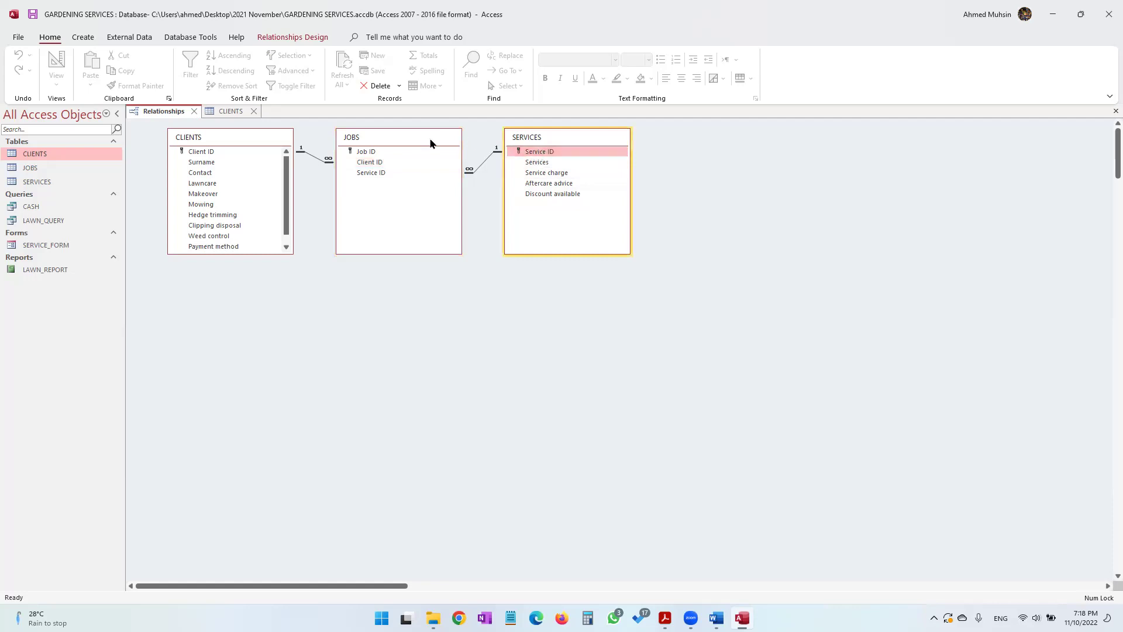
{"action": "left_click", "coordinate": [379, 173]}
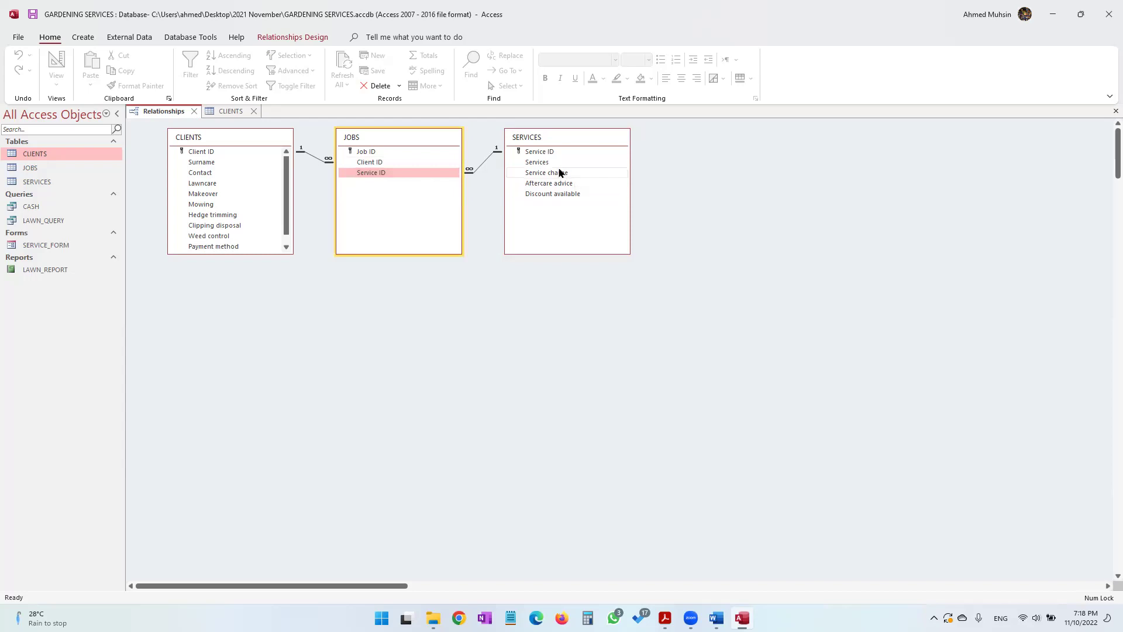
{"action": "left_click", "coordinate": [378, 163]}
{"action": "left_click", "coordinate": [209, 164]}
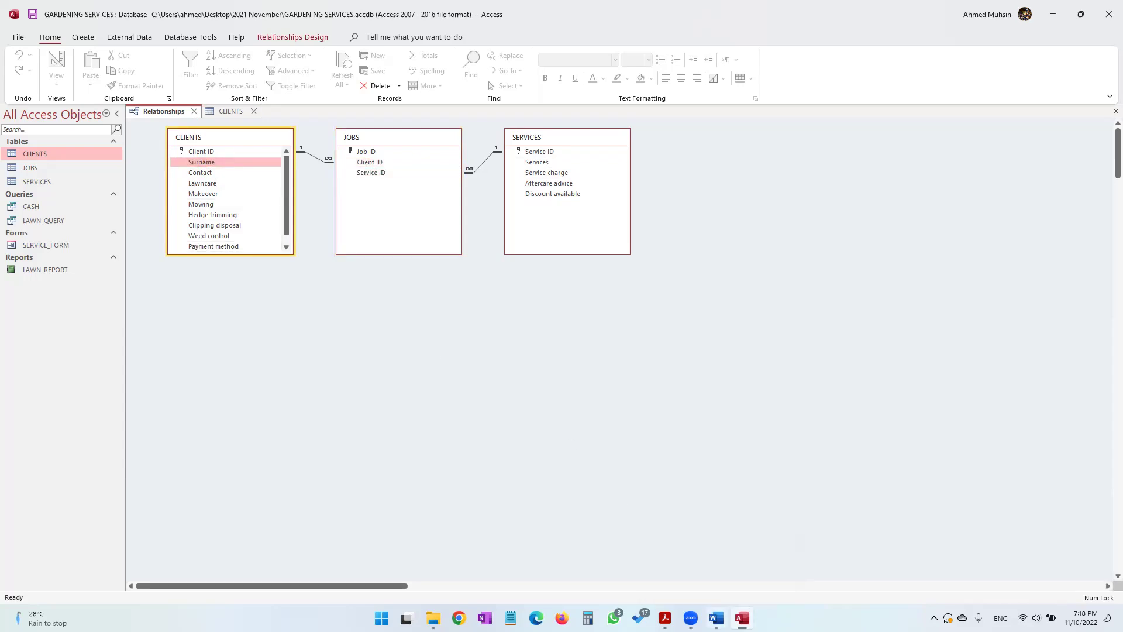
Step: In Word, write answer IV) as "The 3 tables are related so as to prevent inaccurate data from being entered into the JOBS table."
{"action": "left_click", "coordinate": [717, 618]}
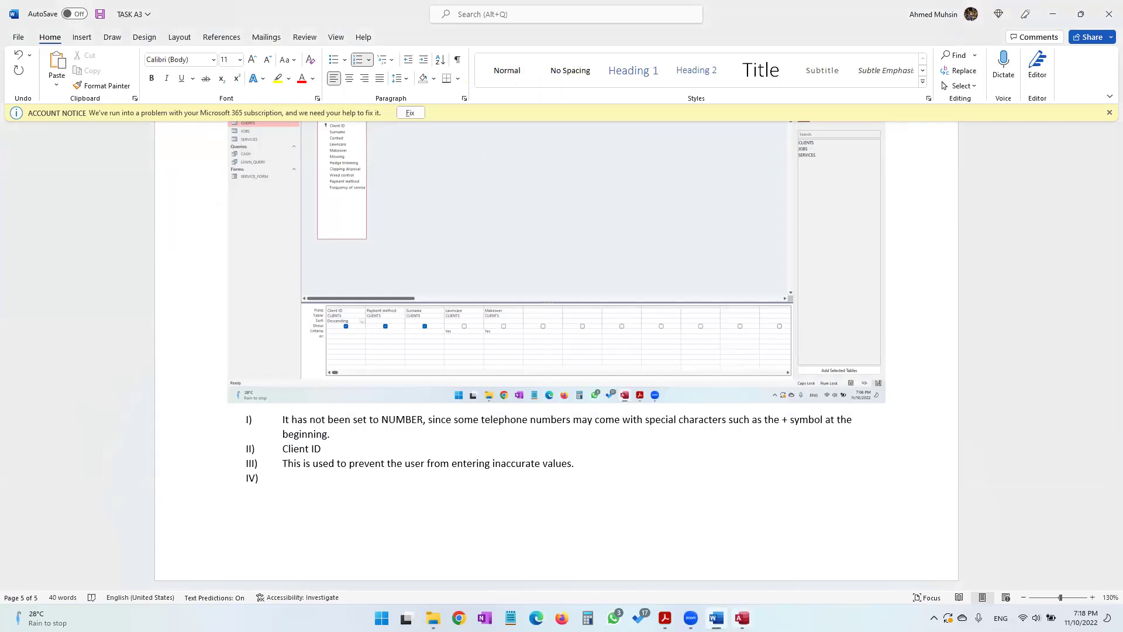
{"action": "left_click", "coordinate": [743, 618]}
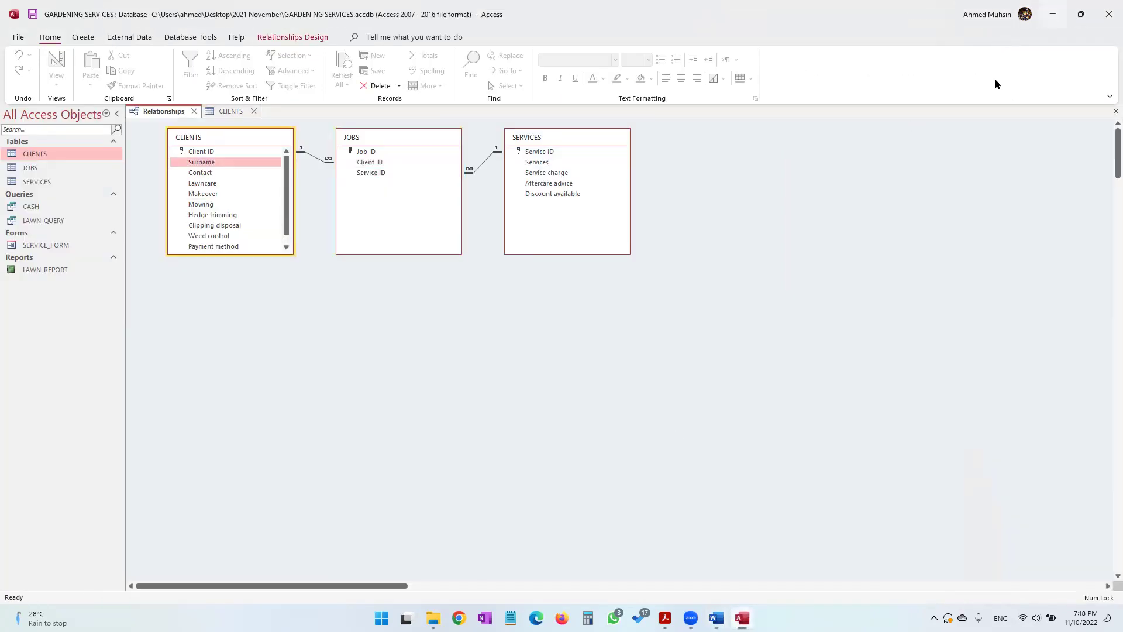
{"action": "key", "text": "alt+Tab"}
{"action": "type", "text": "The 3 tables are re;la"}
{"action": "key", "text": "BackSpace"}
{"action": "key", "text": "BackSpace"}
{"action": "key", "text": "BackSpace"}
{"action": "type", "text": "lated so "}
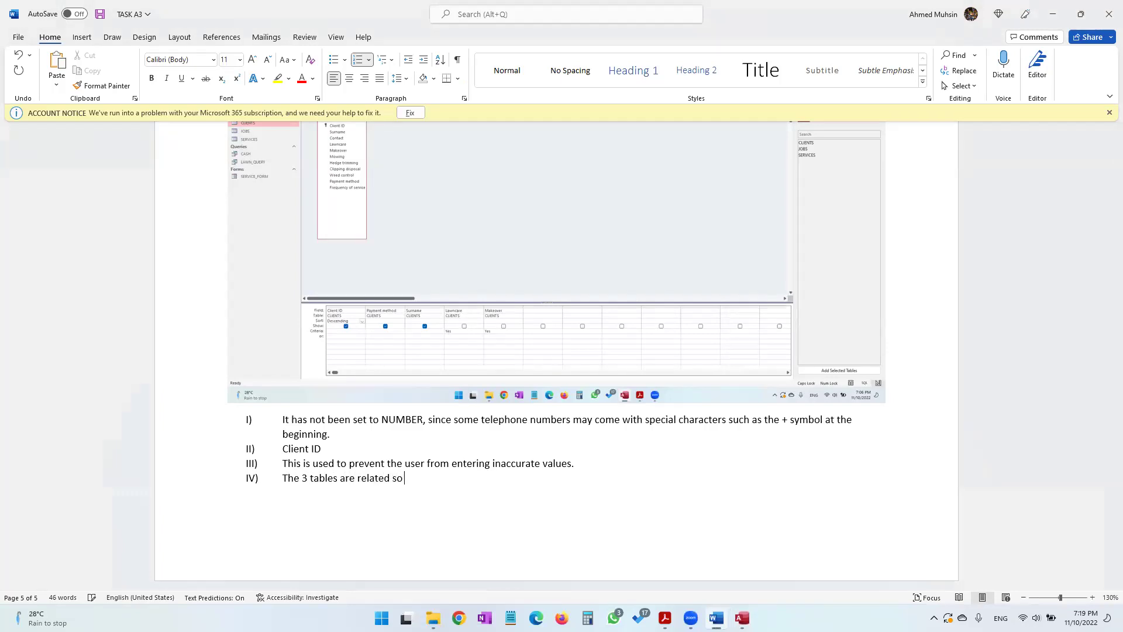
{"action": "type", "text": "as to prevent ina"}
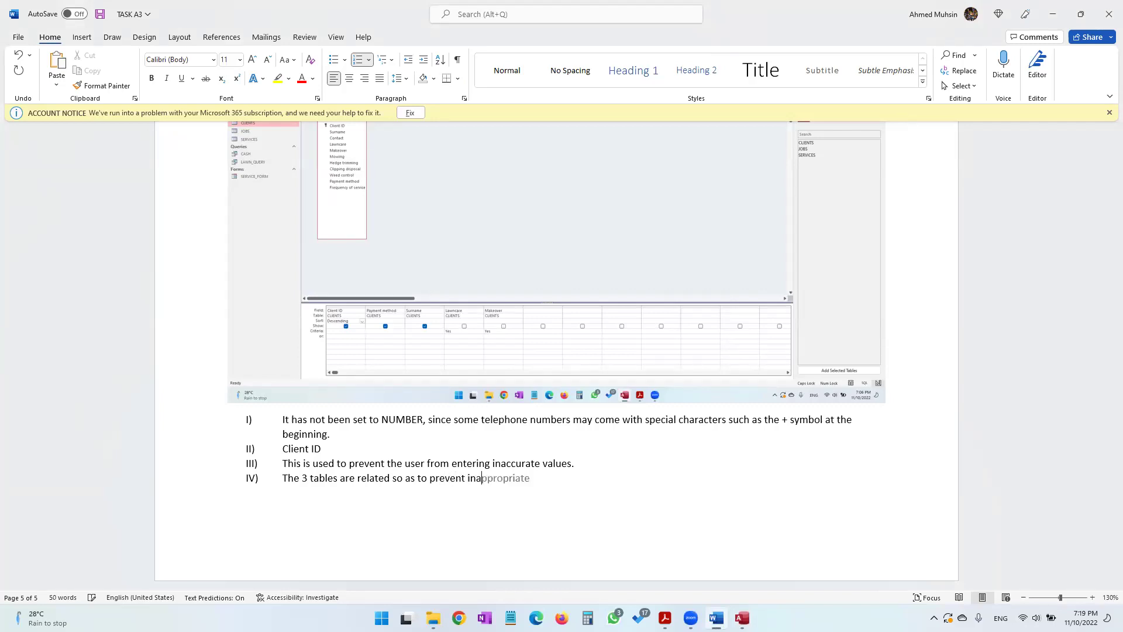
{"action": "type", "text": "ccurate data from being entered into the J"}
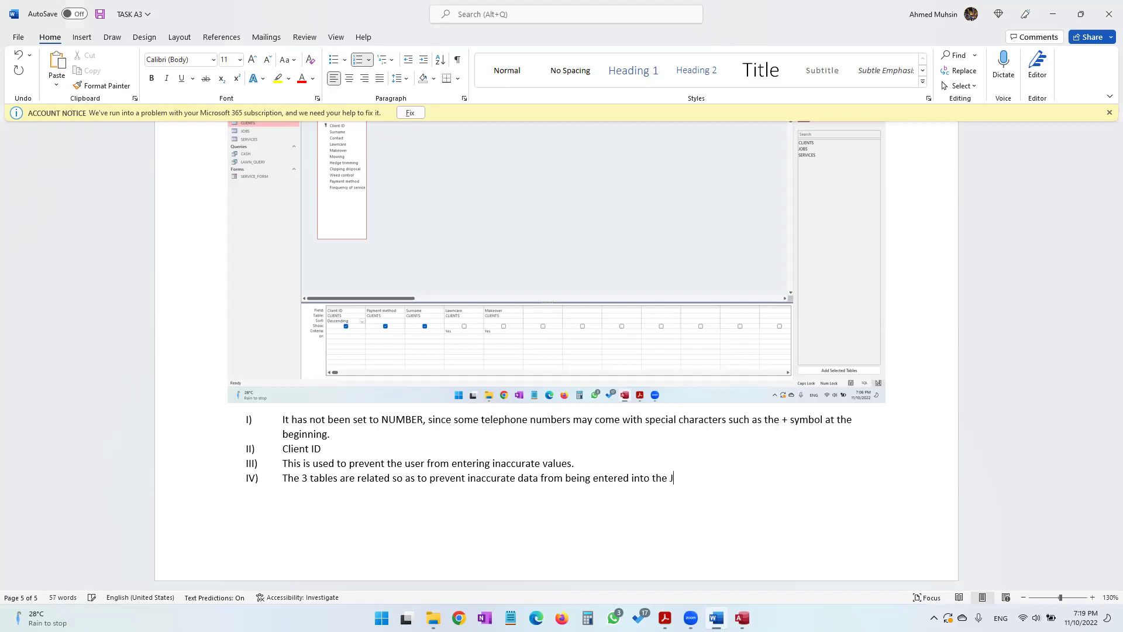
{"action": "type", "text": "OBS table."}
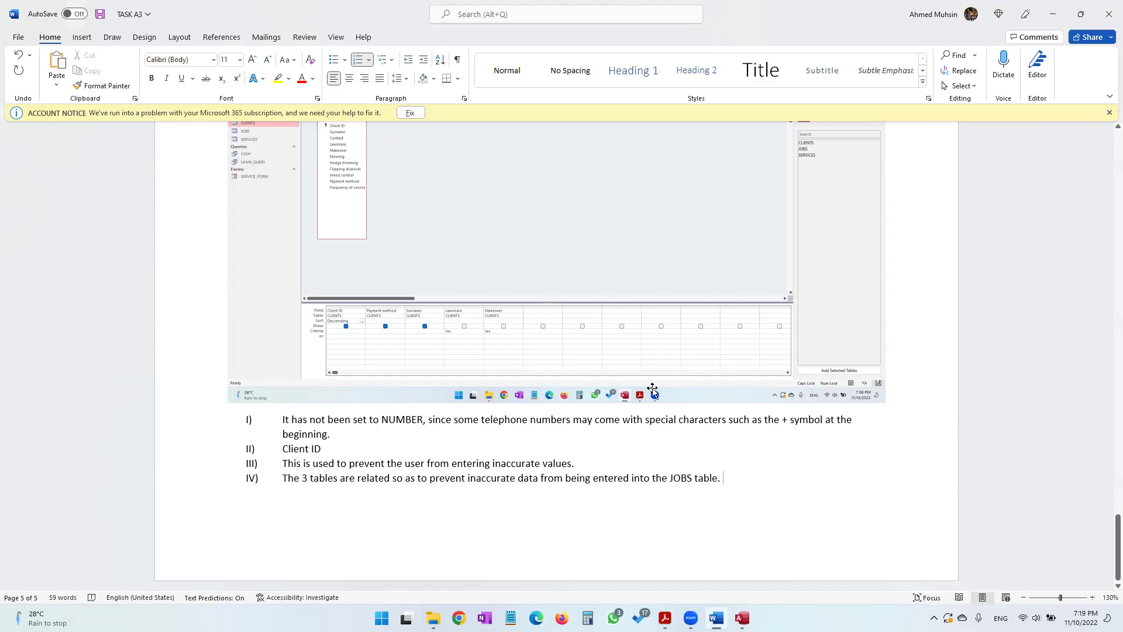
Step: Continue answer IV) after the first sentence with "For example, in the JOBS table, if a user tries to enter"
{"action": "left_click", "coordinate": [566, 479]}
{"action": "left_click", "coordinate": [738, 479]}
{"action": "type", "text": "For exam"}
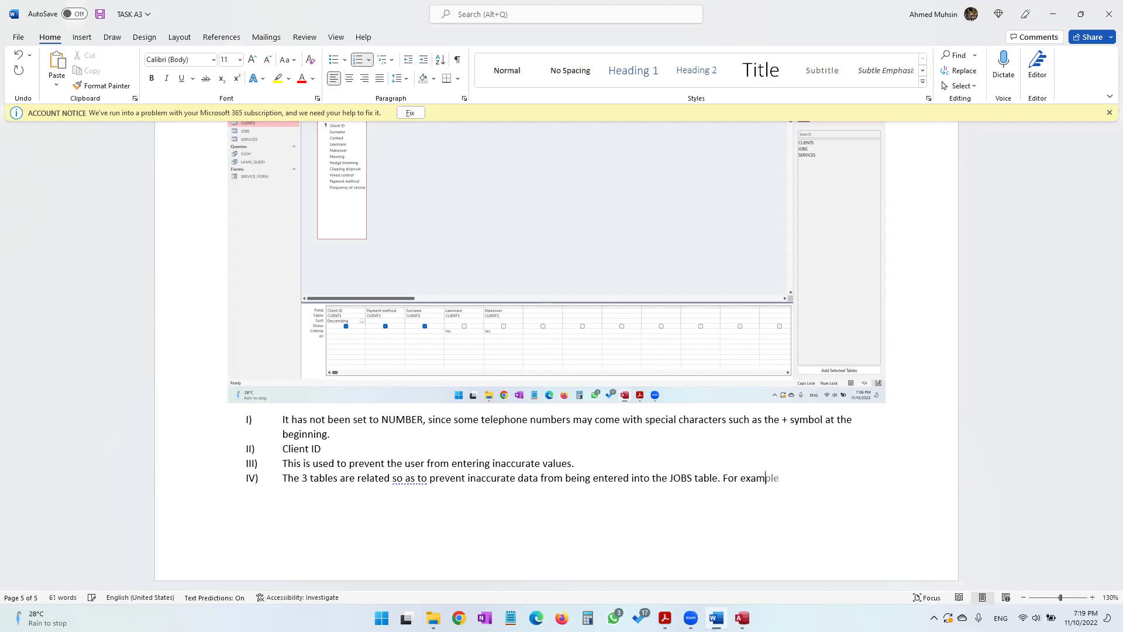
{"action": "type", "text": "ple, in the JOBS"}
{"action": "type", "text": " table, if a us"}
{"action": "type", "text": "er tr"}
{"action": "type", "text": "ies to enter"}
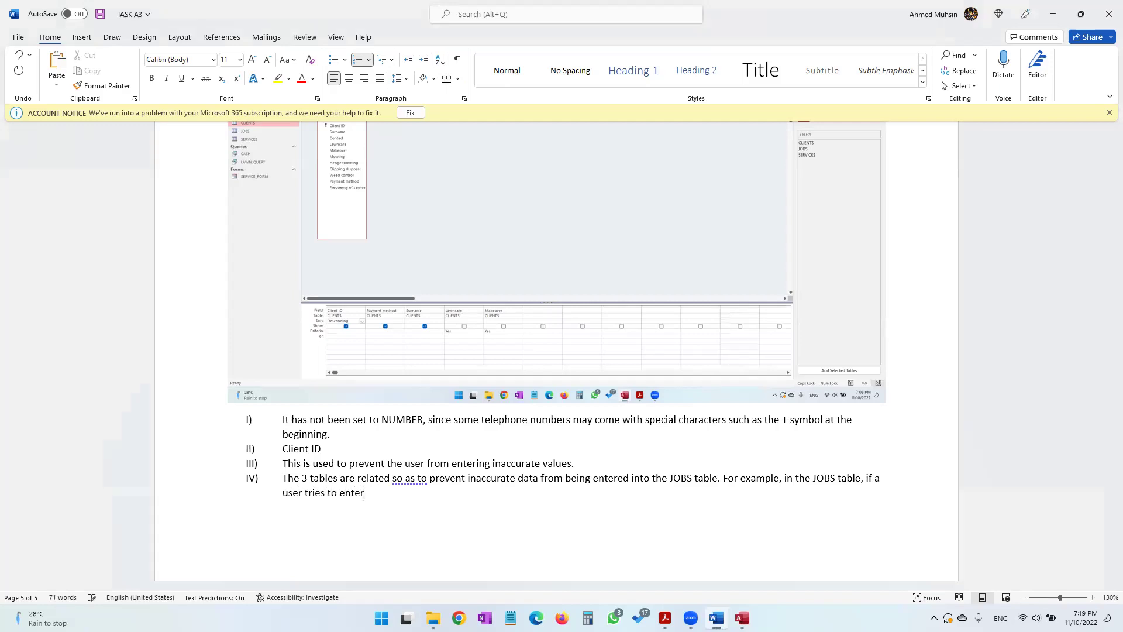
Step: In answer IV), replace "tries to enter" with "mistakenly enters a wrong CLIENT ID, since the tables are related, immediately an error message would pop up."
{"action": "key", "text": "BackSpace"}
{"action": "key", "text": "BackSpace"}
{"action": "key", "text": "BackSpace"}
{"action": "key", "text": "BackSpace"}
{"action": "key", "text": "BackSpace"}
{"action": "key", "text": "BackSpace"}
{"action": "key", "text": "BackSpace"}
{"action": "key", "text": "BackSpace"}
{"action": "key", "text": "BackSpace"}
{"action": "key", "text": "BackSpace"}
{"action": "key", "text": "BackSpace"}
{"action": "key", "text": "BackSpace"}
{"action": "key", "text": "BackSpace"}
{"action": "key", "text": "BackSpace"}
{"action": "type", "text": "mistakenly enters a wrong"}
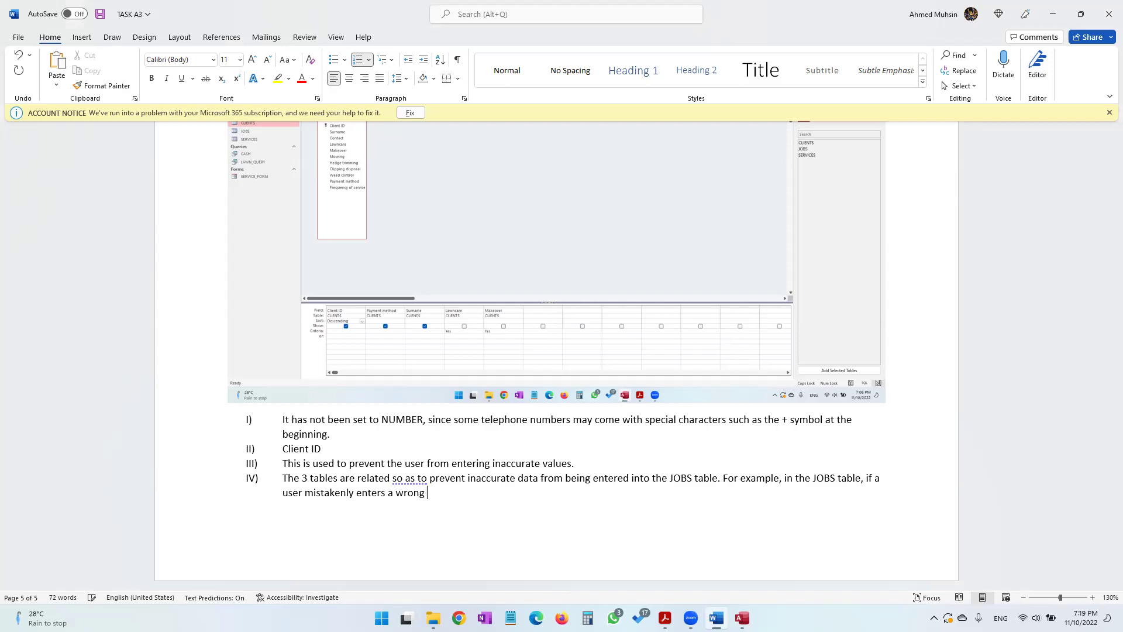
{"action": "type", "text": " CLIENT ID, since the tables are "}
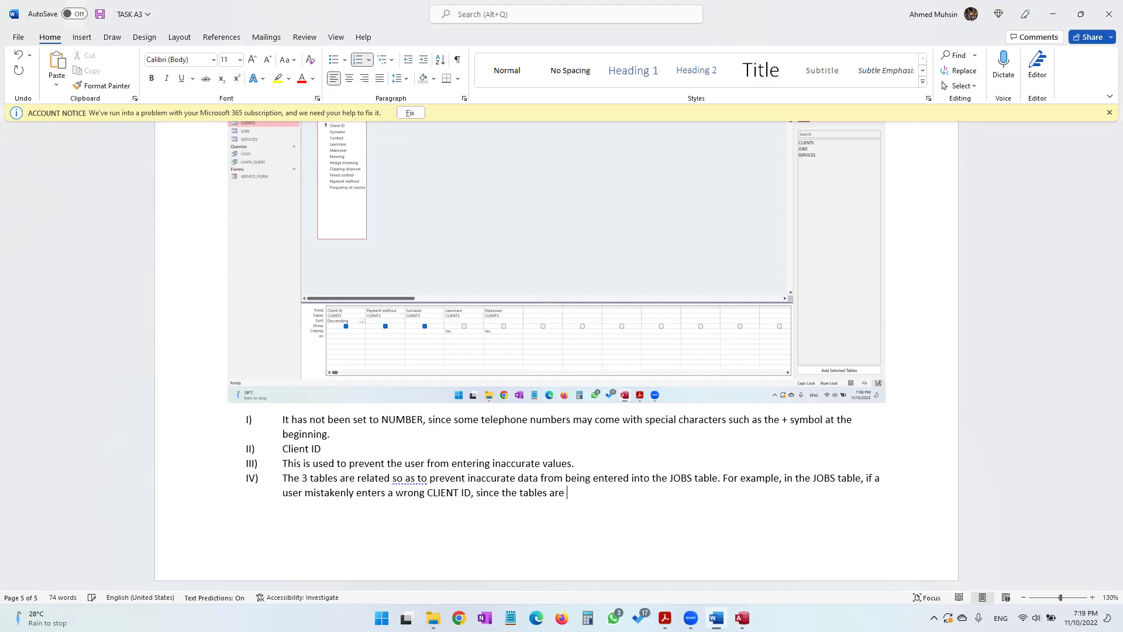
{"action": "type", "text": "related, immediately an error "}
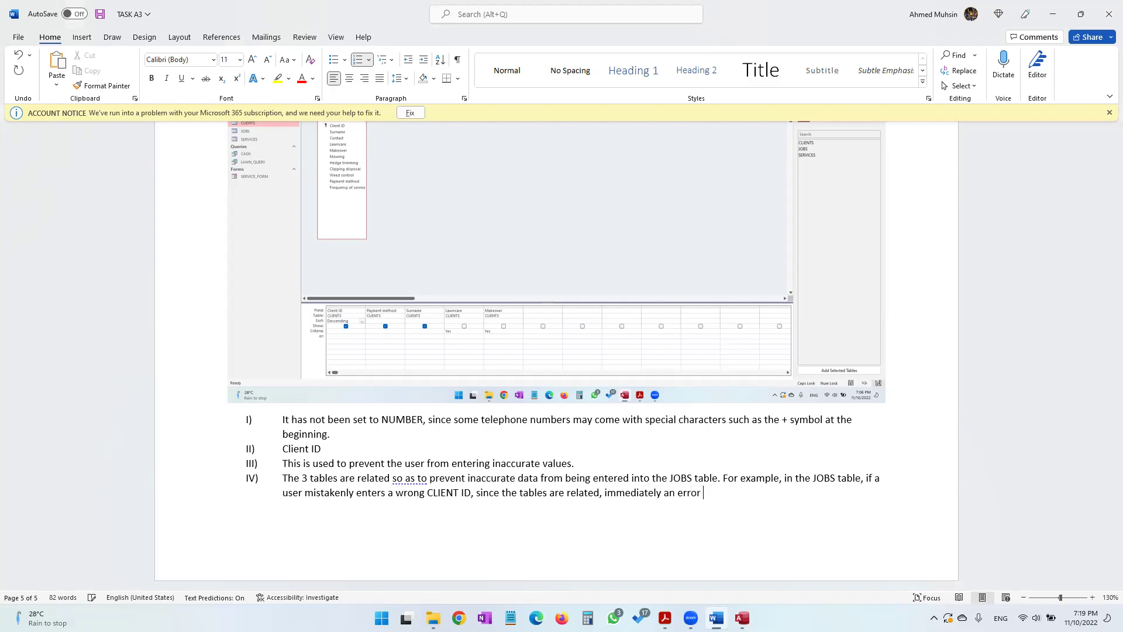
{"action": "type", "text": "message would pop up."}
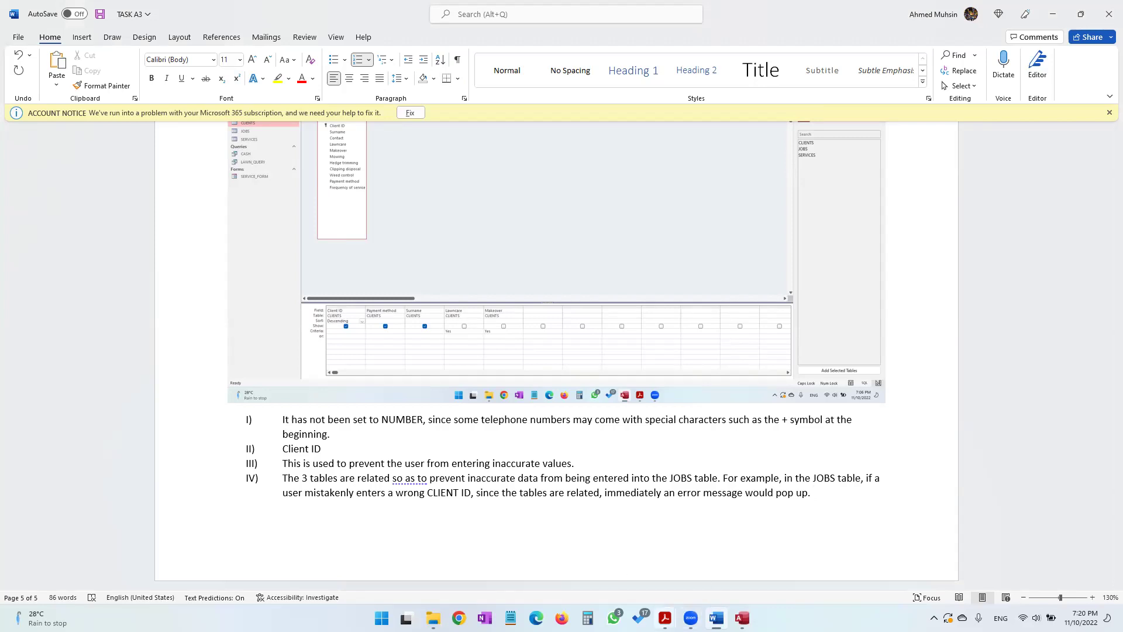
Step: Switch to the task PDF, review the end of Task A3e, and read the Section B Task B1 introduction about the GARDENING spreadsheet
{"action": "left_click", "coordinate": [665, 618]}
{"action": "scroll", "coordinate": [442, 377], "scroll_direction": "down", "scroll_amount": 5}
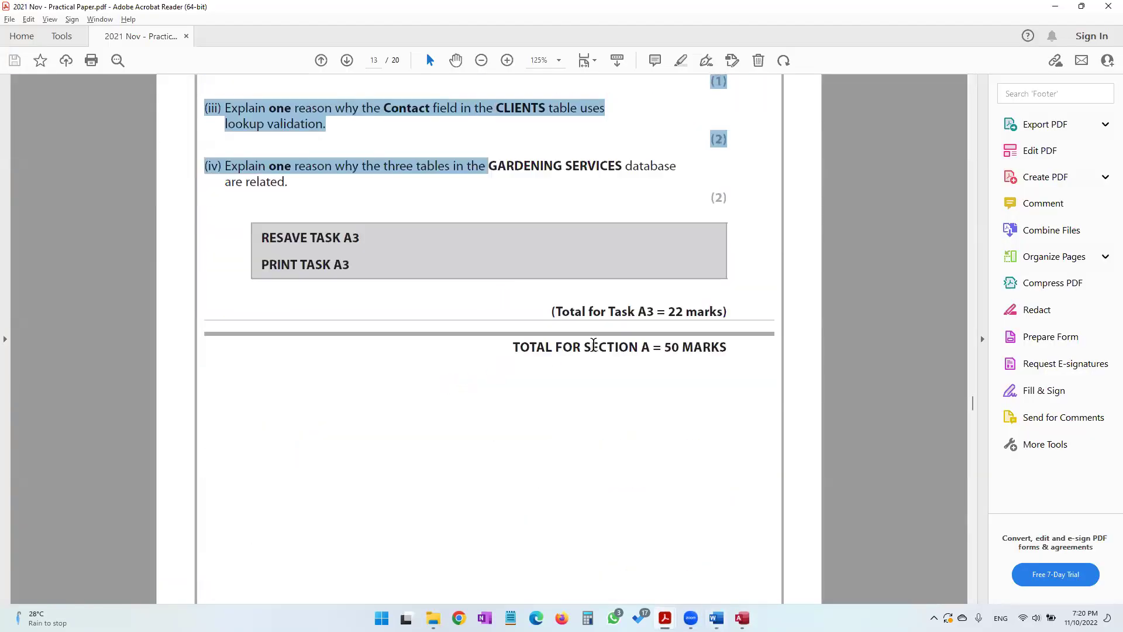
{"action": "left_click_drag", "start_coordinate": [584, 347], "coordinate": [678, 347]}
{"action": "scroll", "coordinate": [409, 239], "scroll_direction": "up", "scroll_amount": 4}
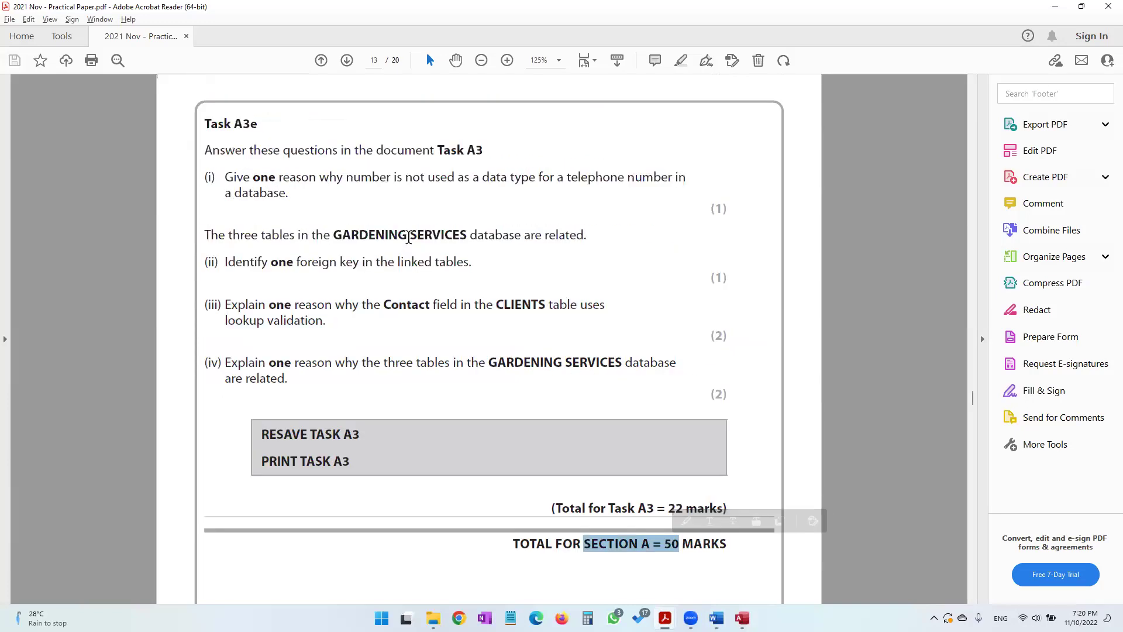
{"action": "scroll", "coordinate": [336, 293], "scroll_direction": "down", "scroll_amount": 16}
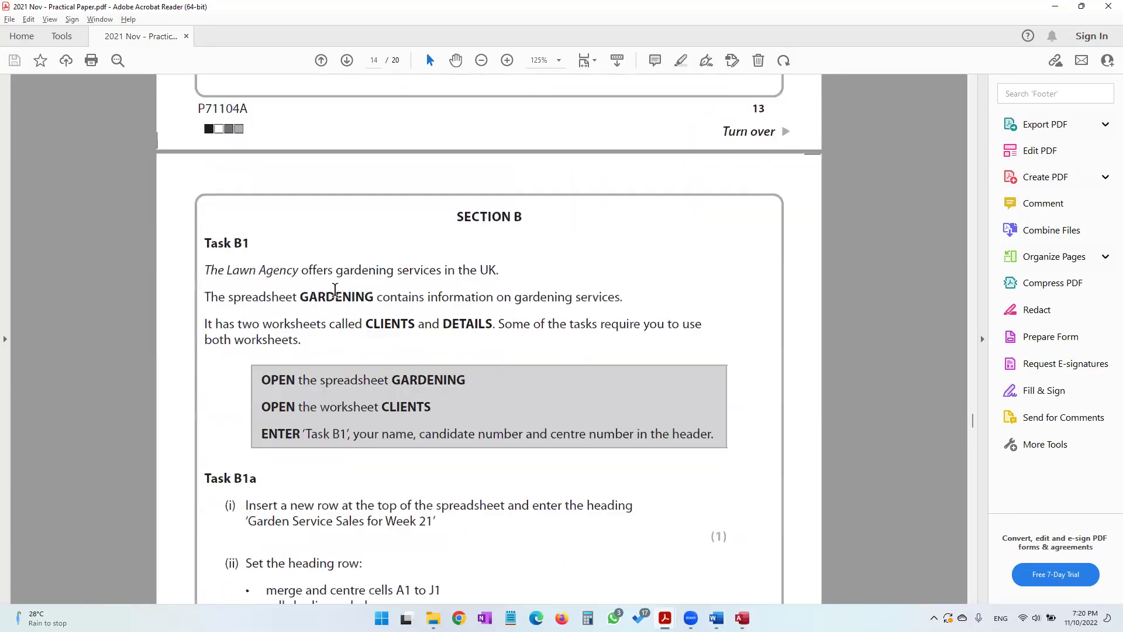
{"action": "scroll", "coordinate": [335, 290], "scroll_direction": "down", "scroll_amount": 6}
{"action": "scroll", "coordinate": [334, 293], "scroll_direction": "up", "scroll_amount": 5}
{"action": "left_click_drag", "start_coordinate": [227, 204], "coordinate": [471, 276]}
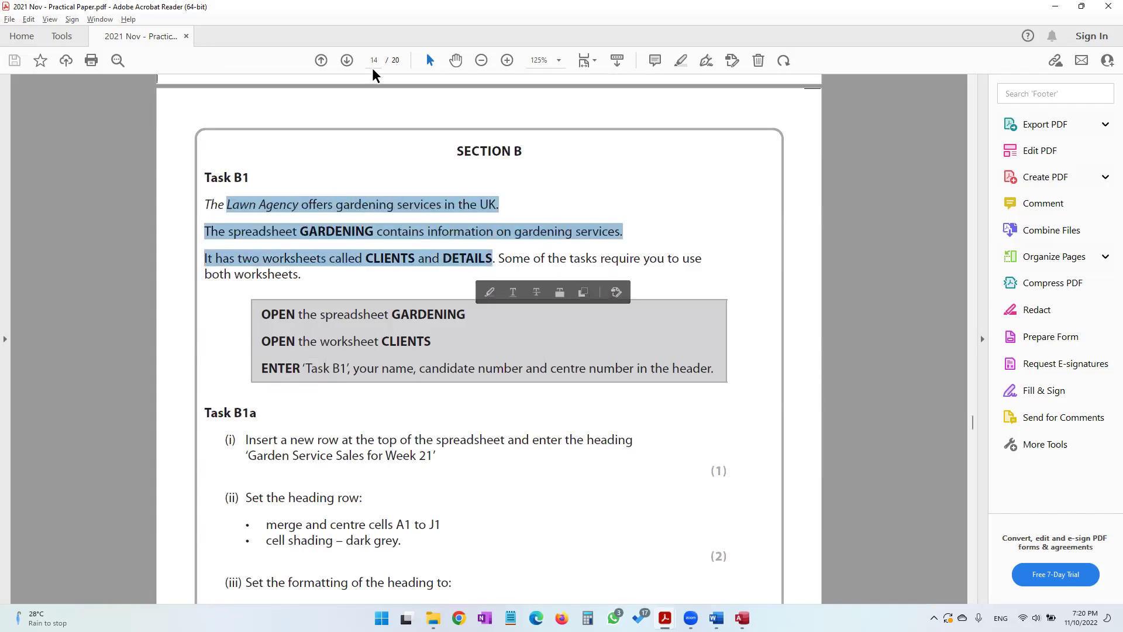